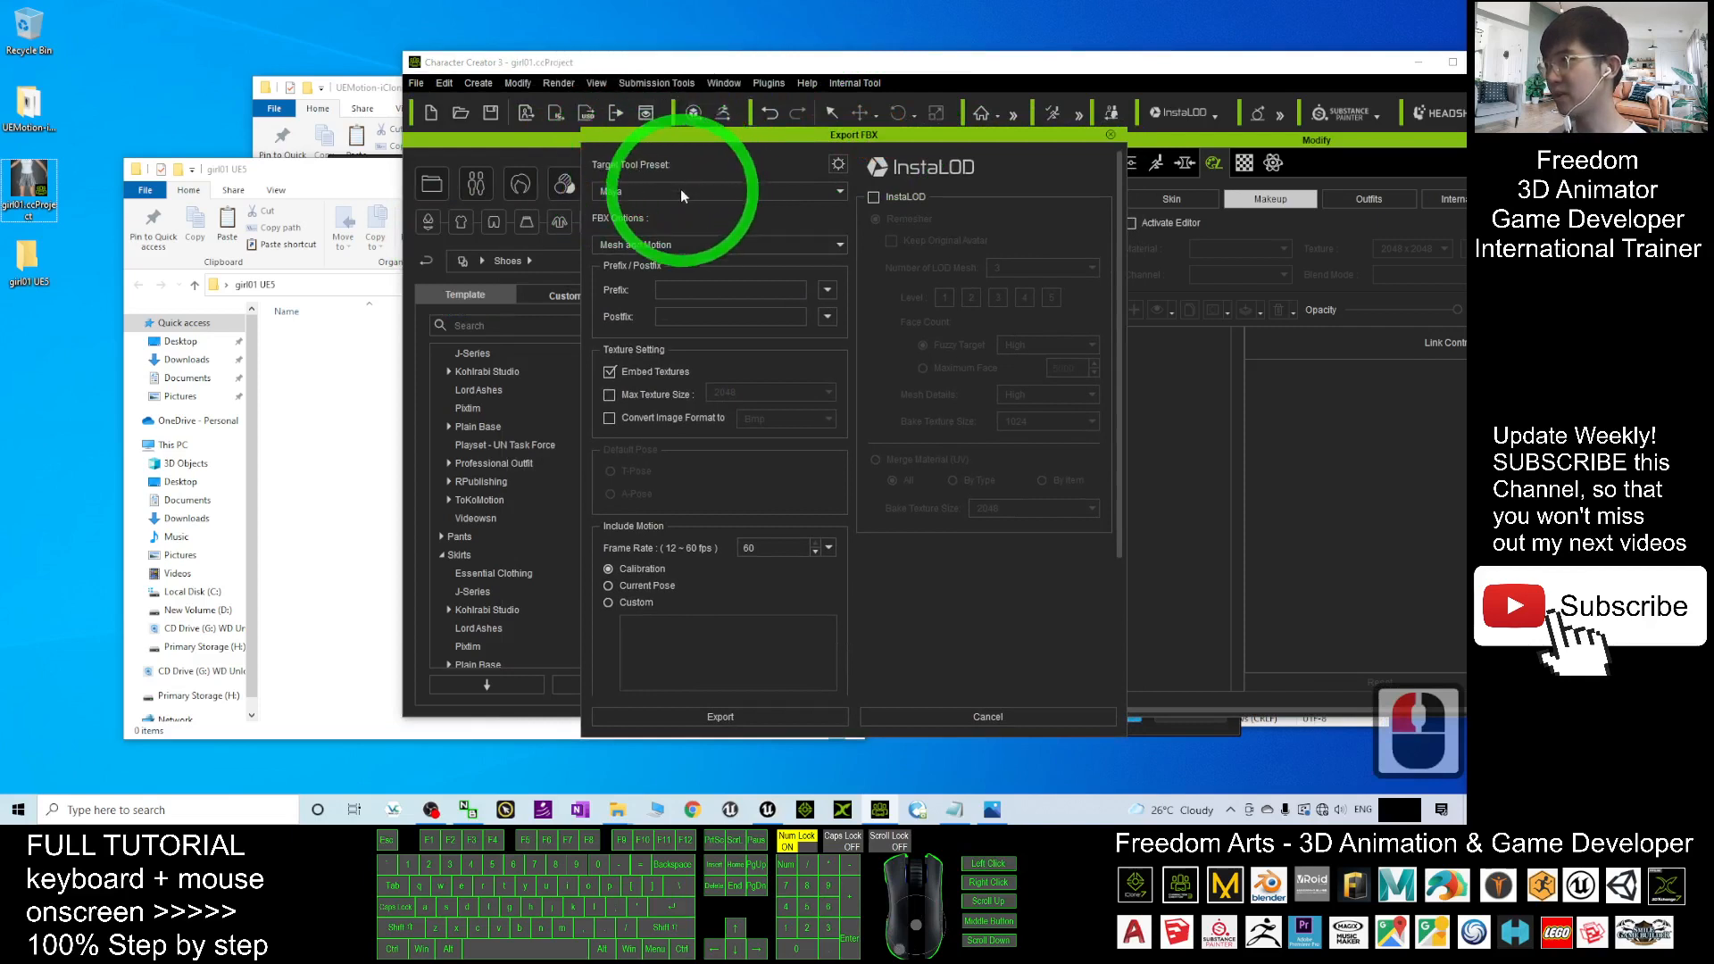
# Set the FBX export's target tool preset to Unreal and turn on Embed Textures.
pyautogui.click(680, 189)
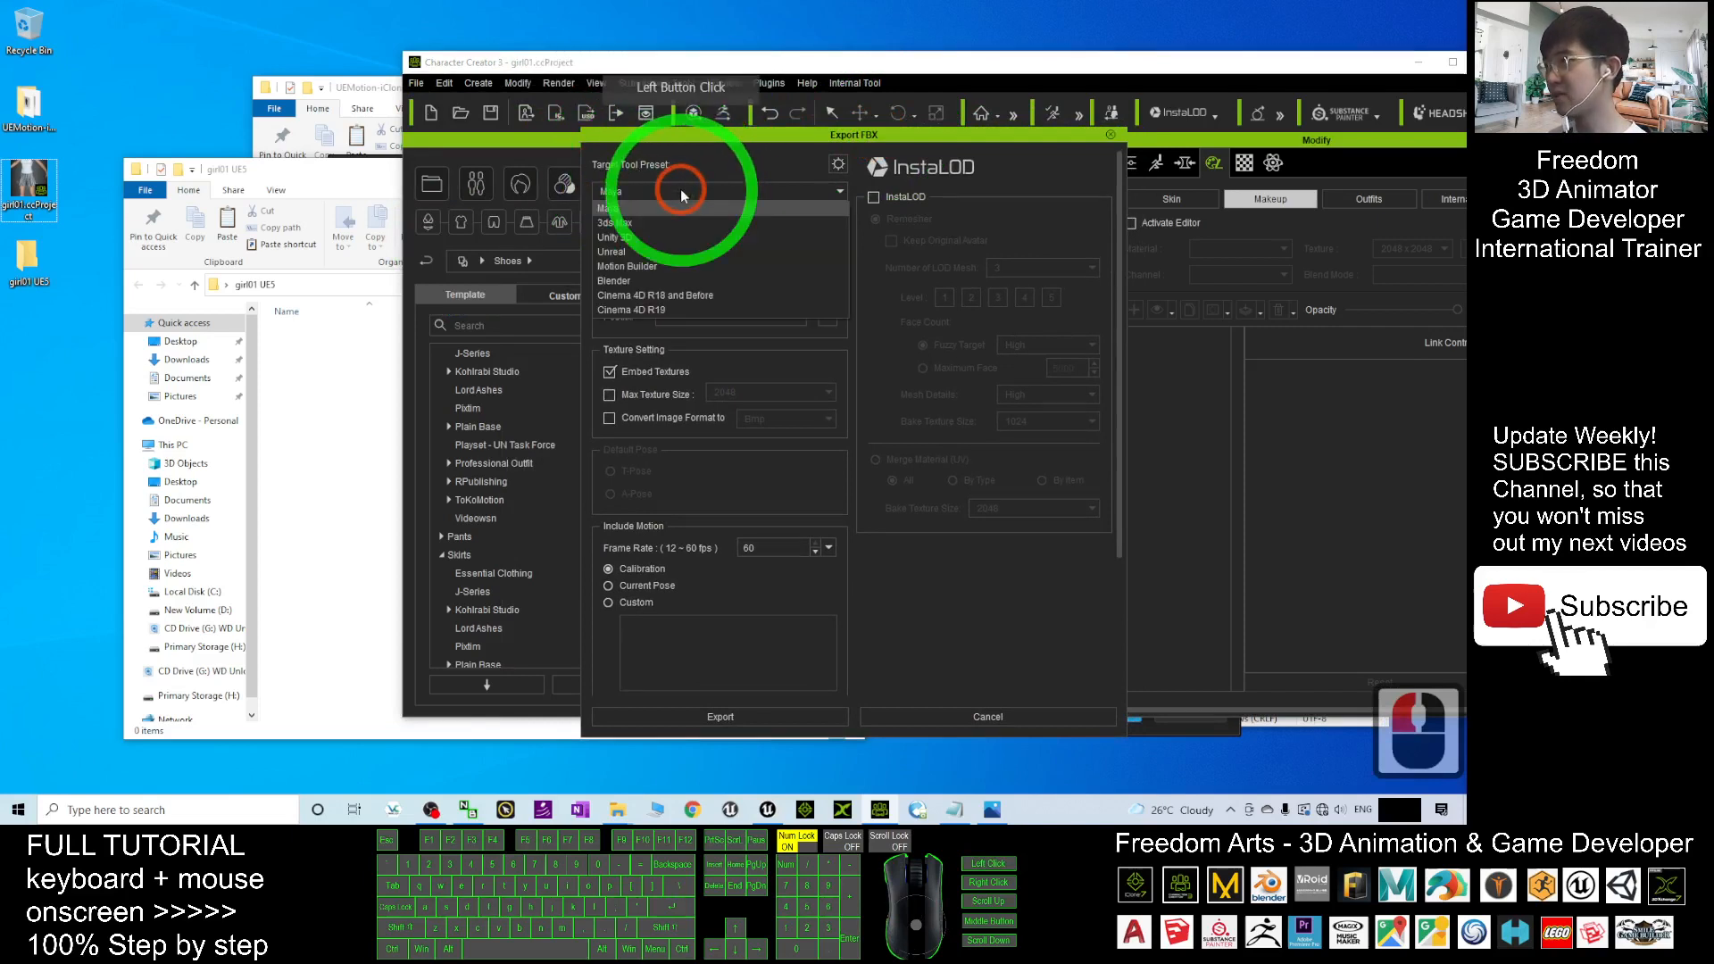
pyautogui.click(616, 253)
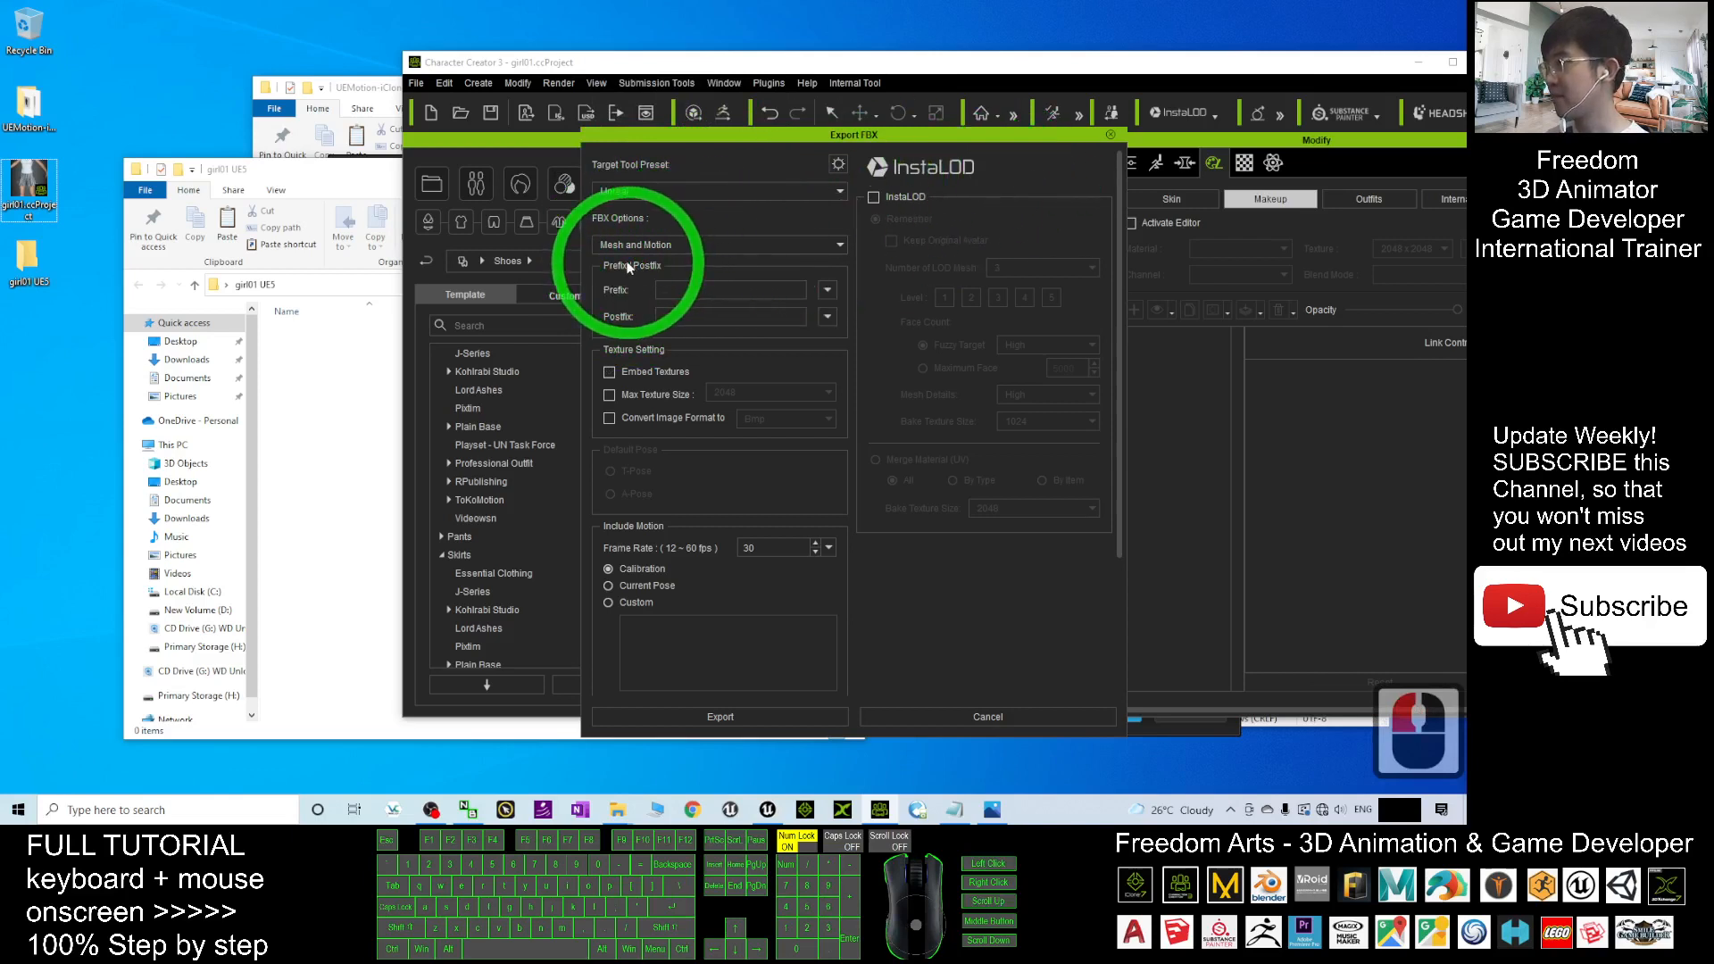
pyautogui.click(607, 248)
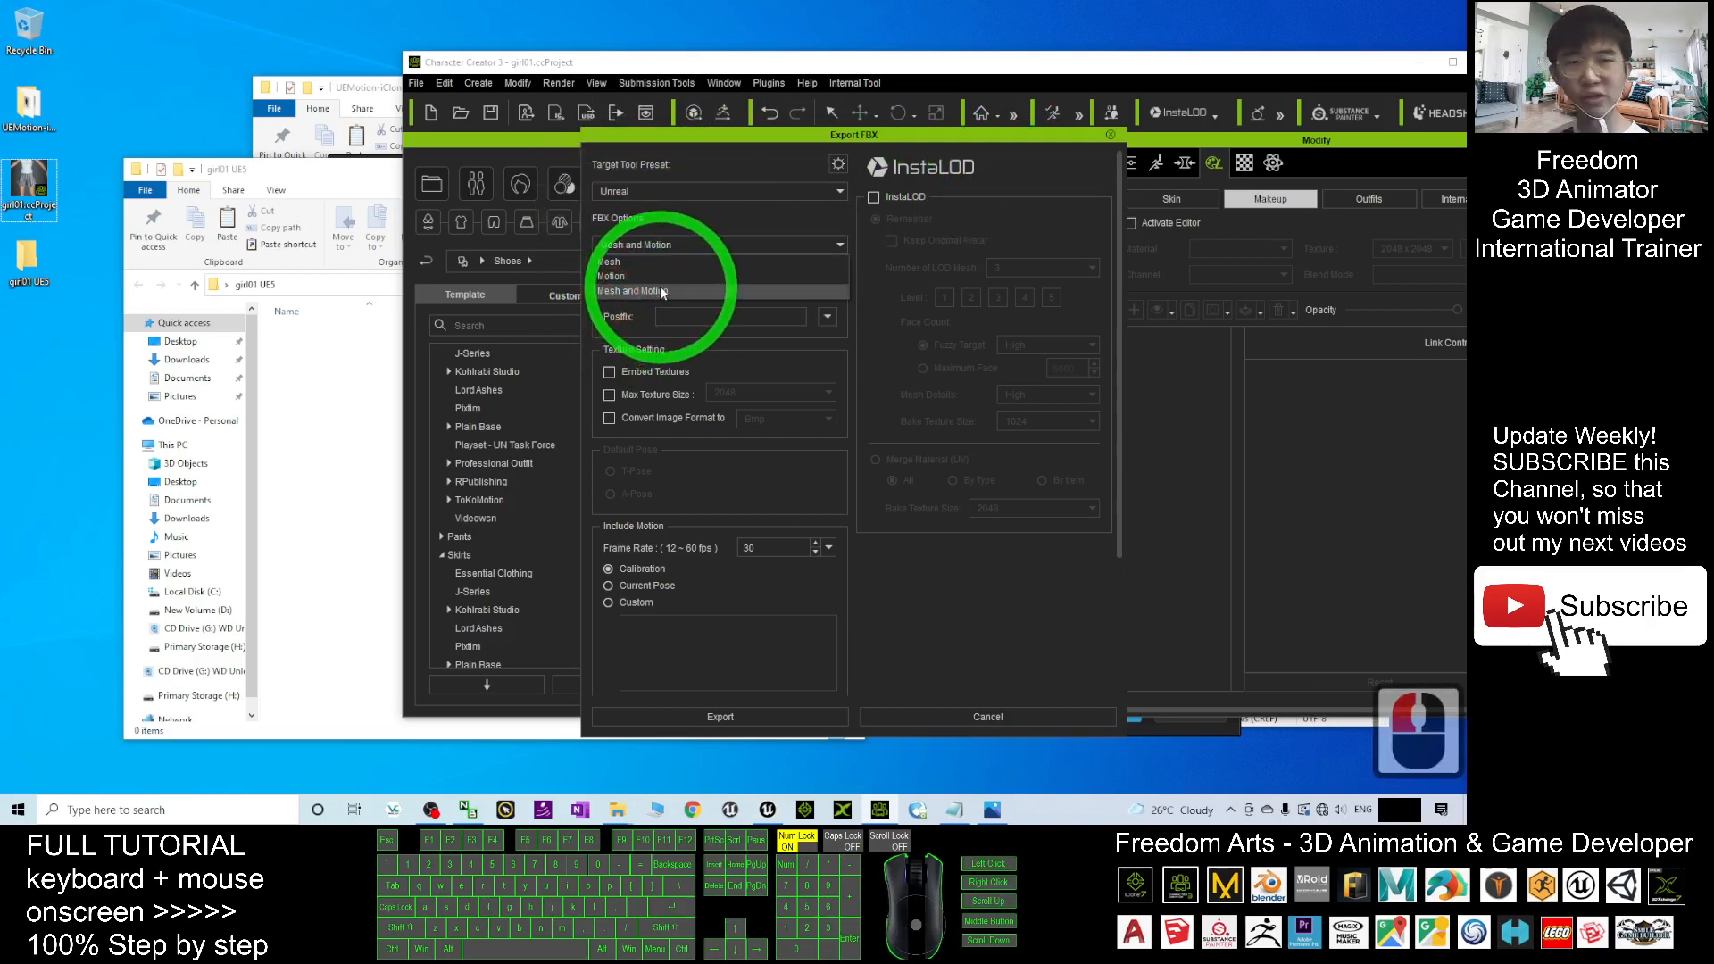
pyautogui.click(645, 247)
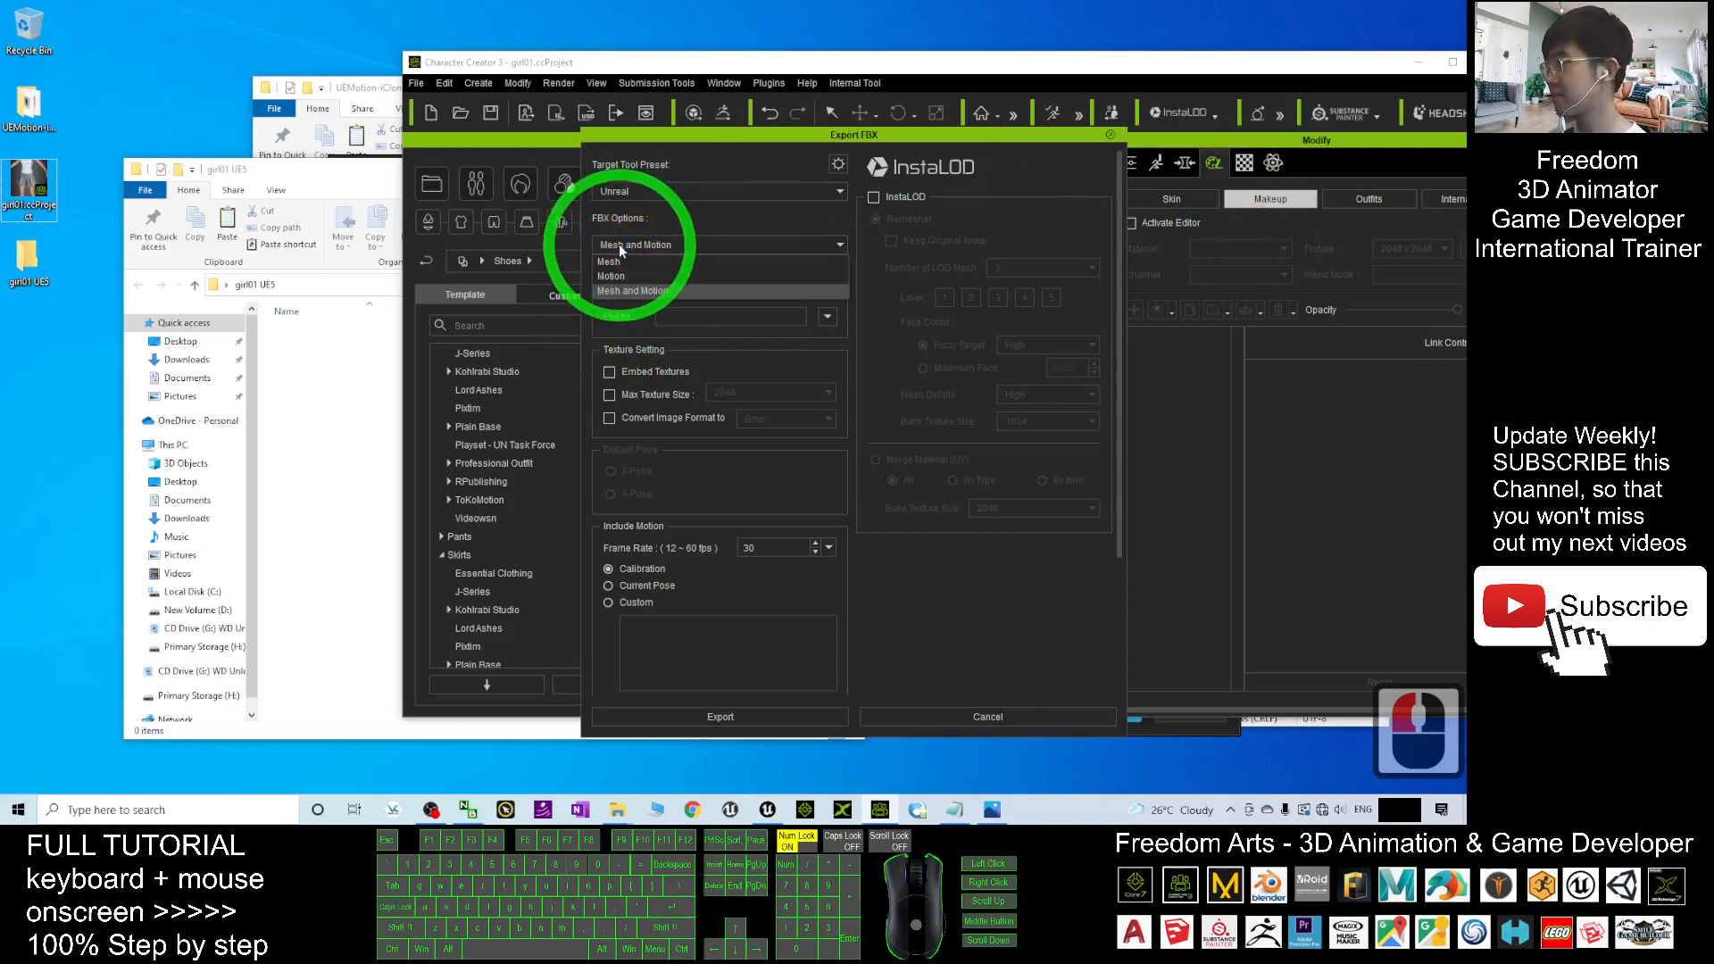
pyautogui.click(696, 205)
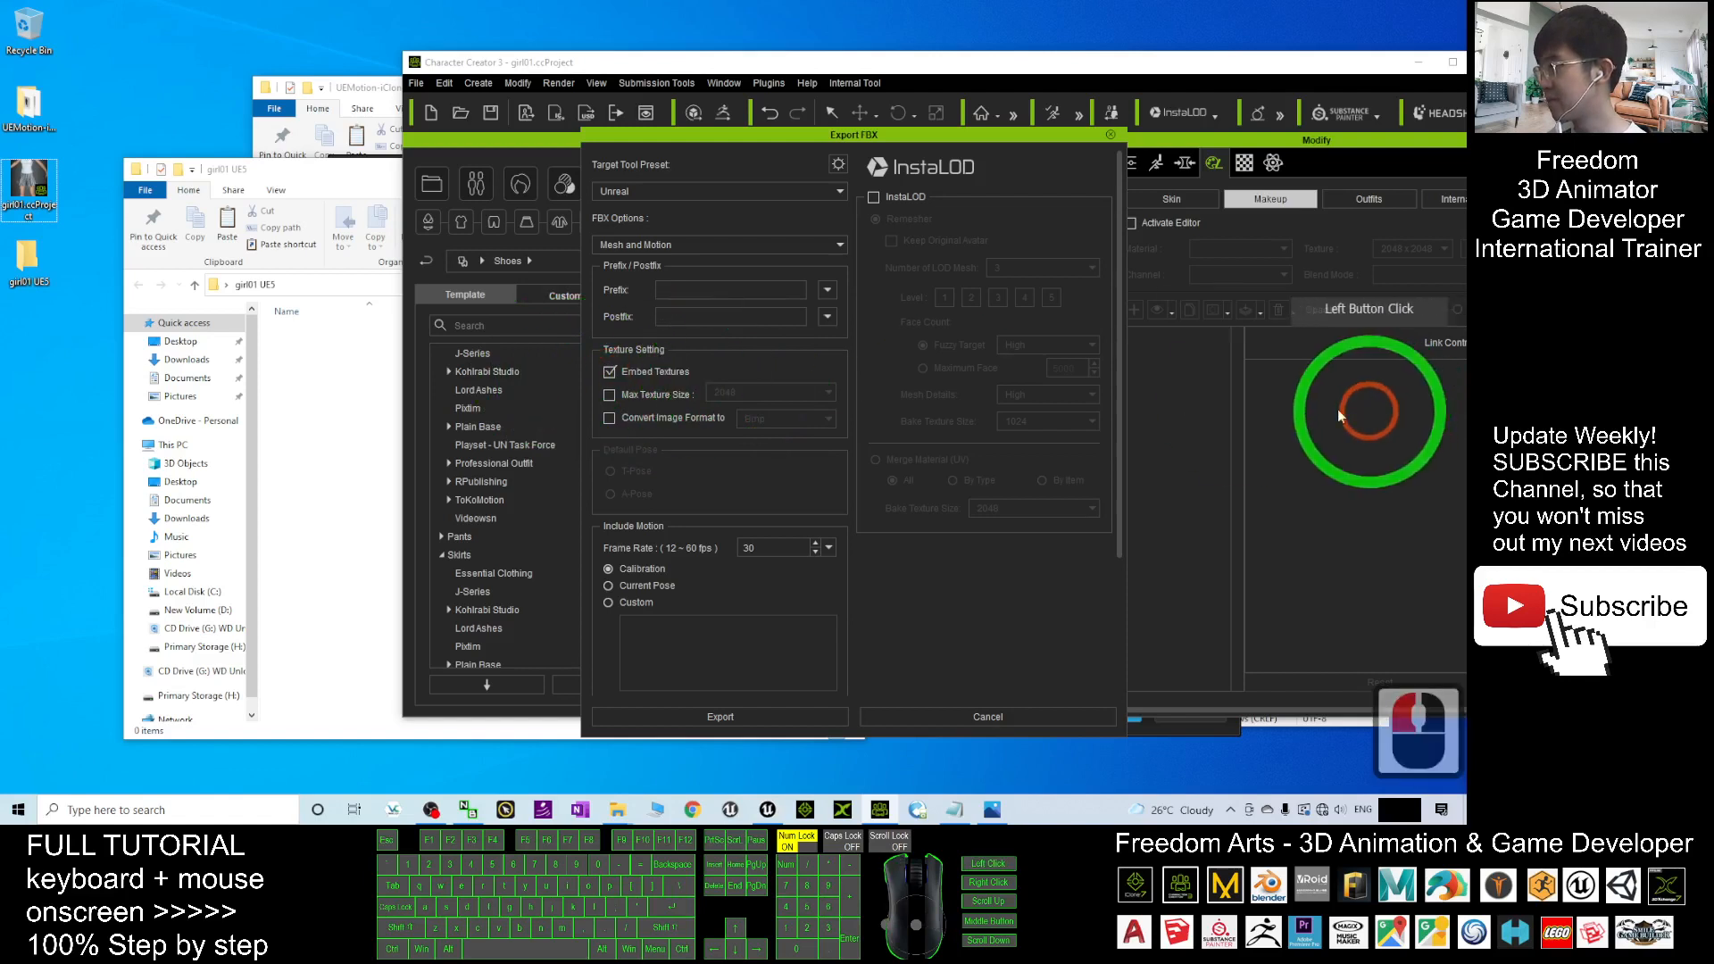
# Set the FBX options to Mesh only, keeping the textures embedded.
pyautogui.click(669, 246)
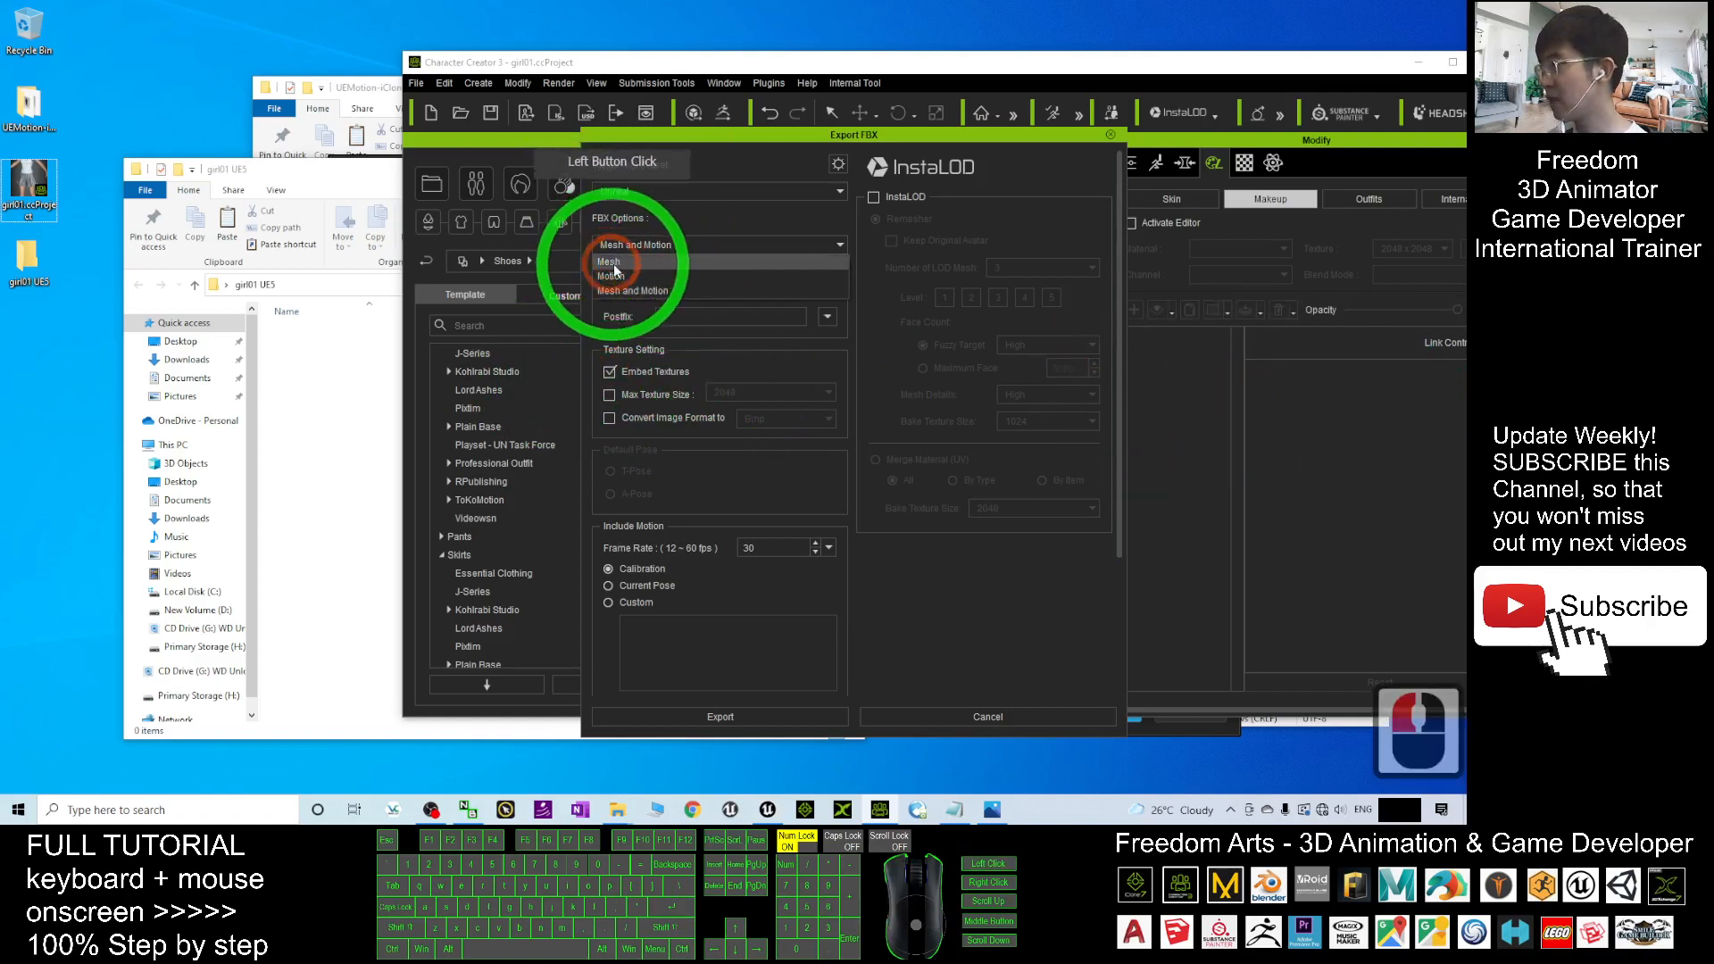
pyautogui.click(674, 260)
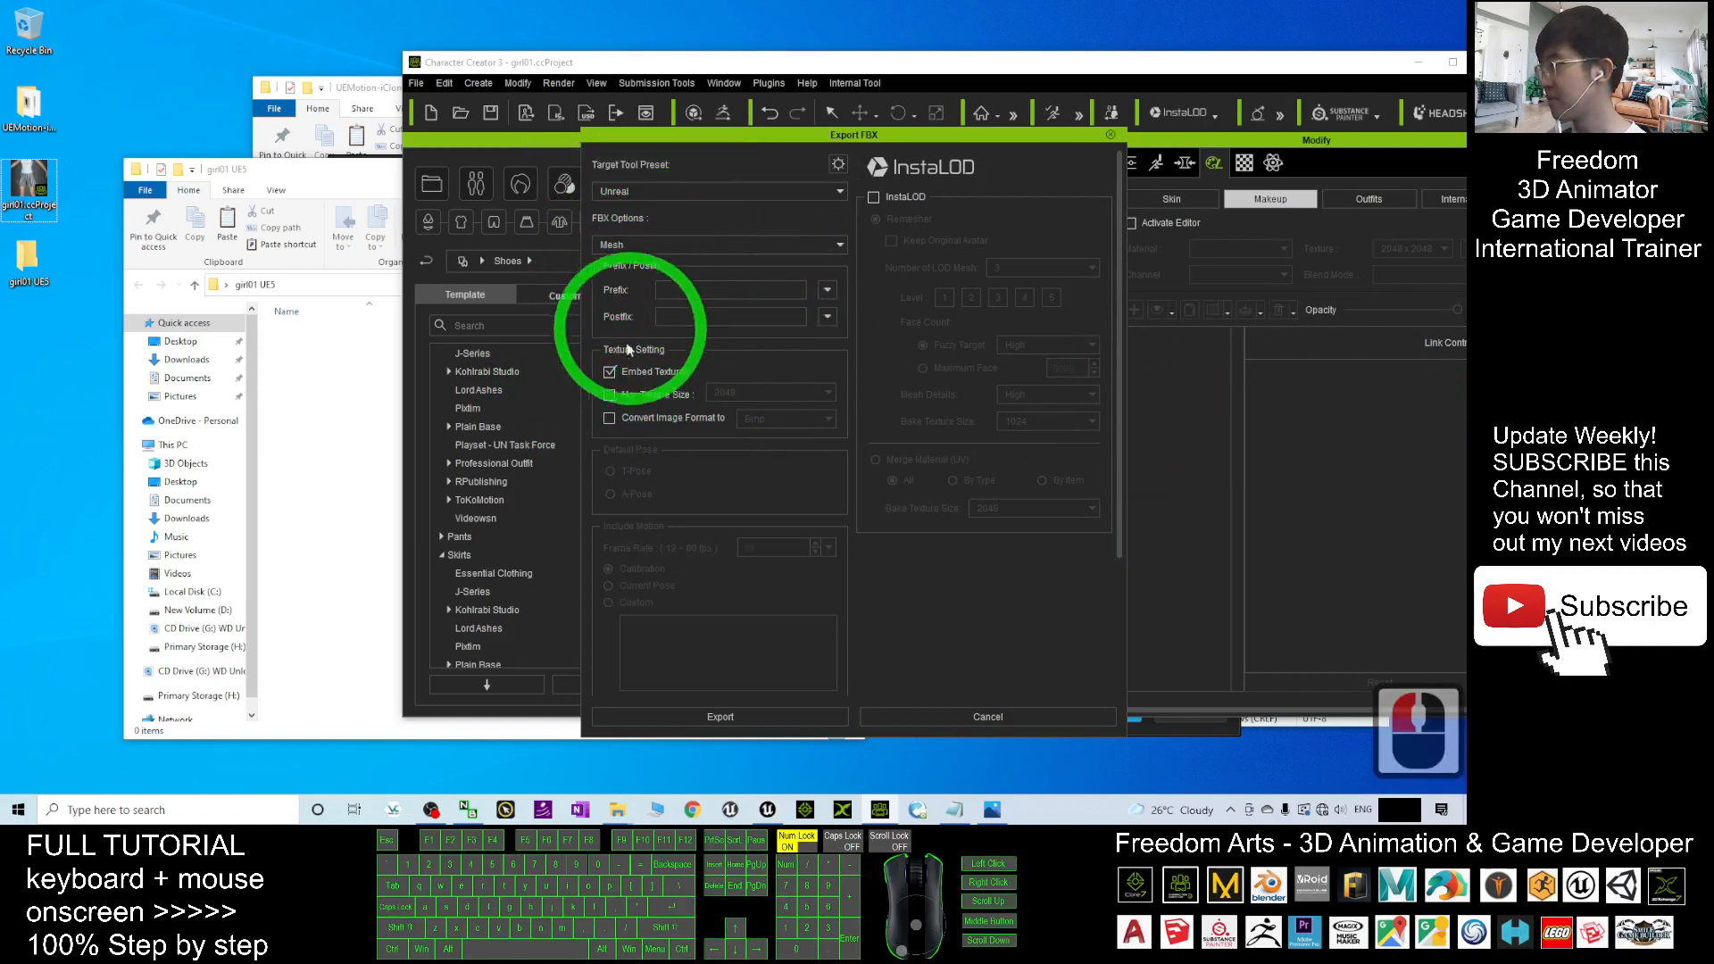
pyautogui.click(610, 373)
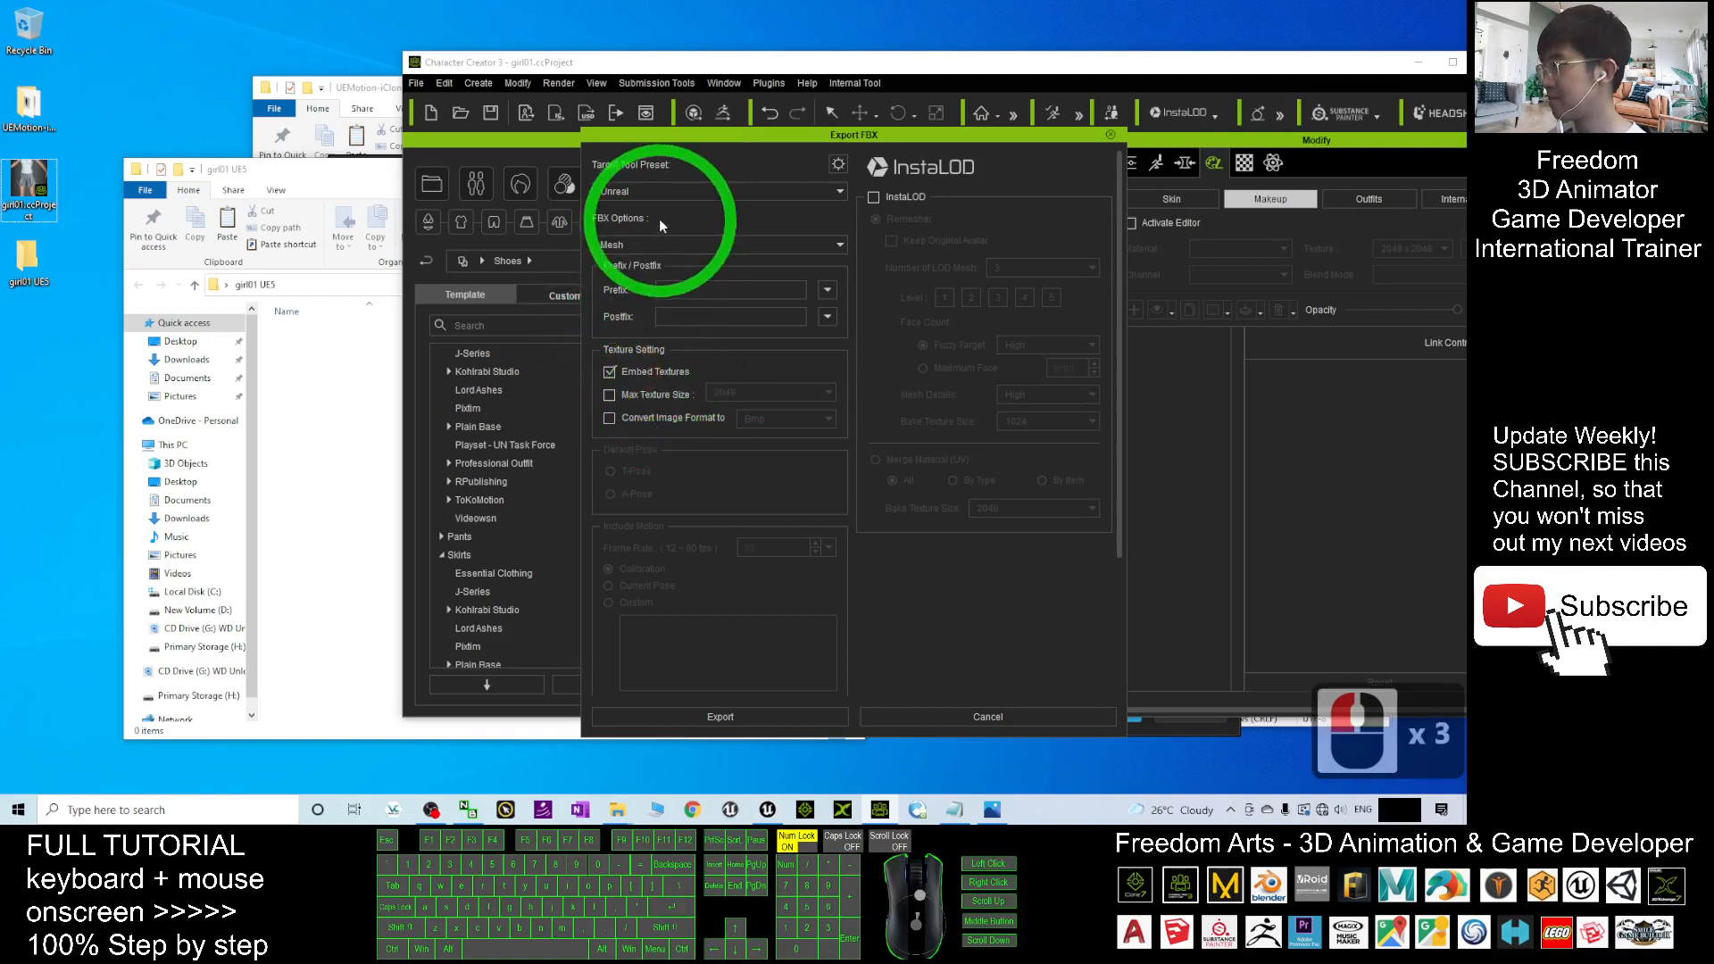
pyautogui.click(646, 249)
pyautogui.click(639, 260)
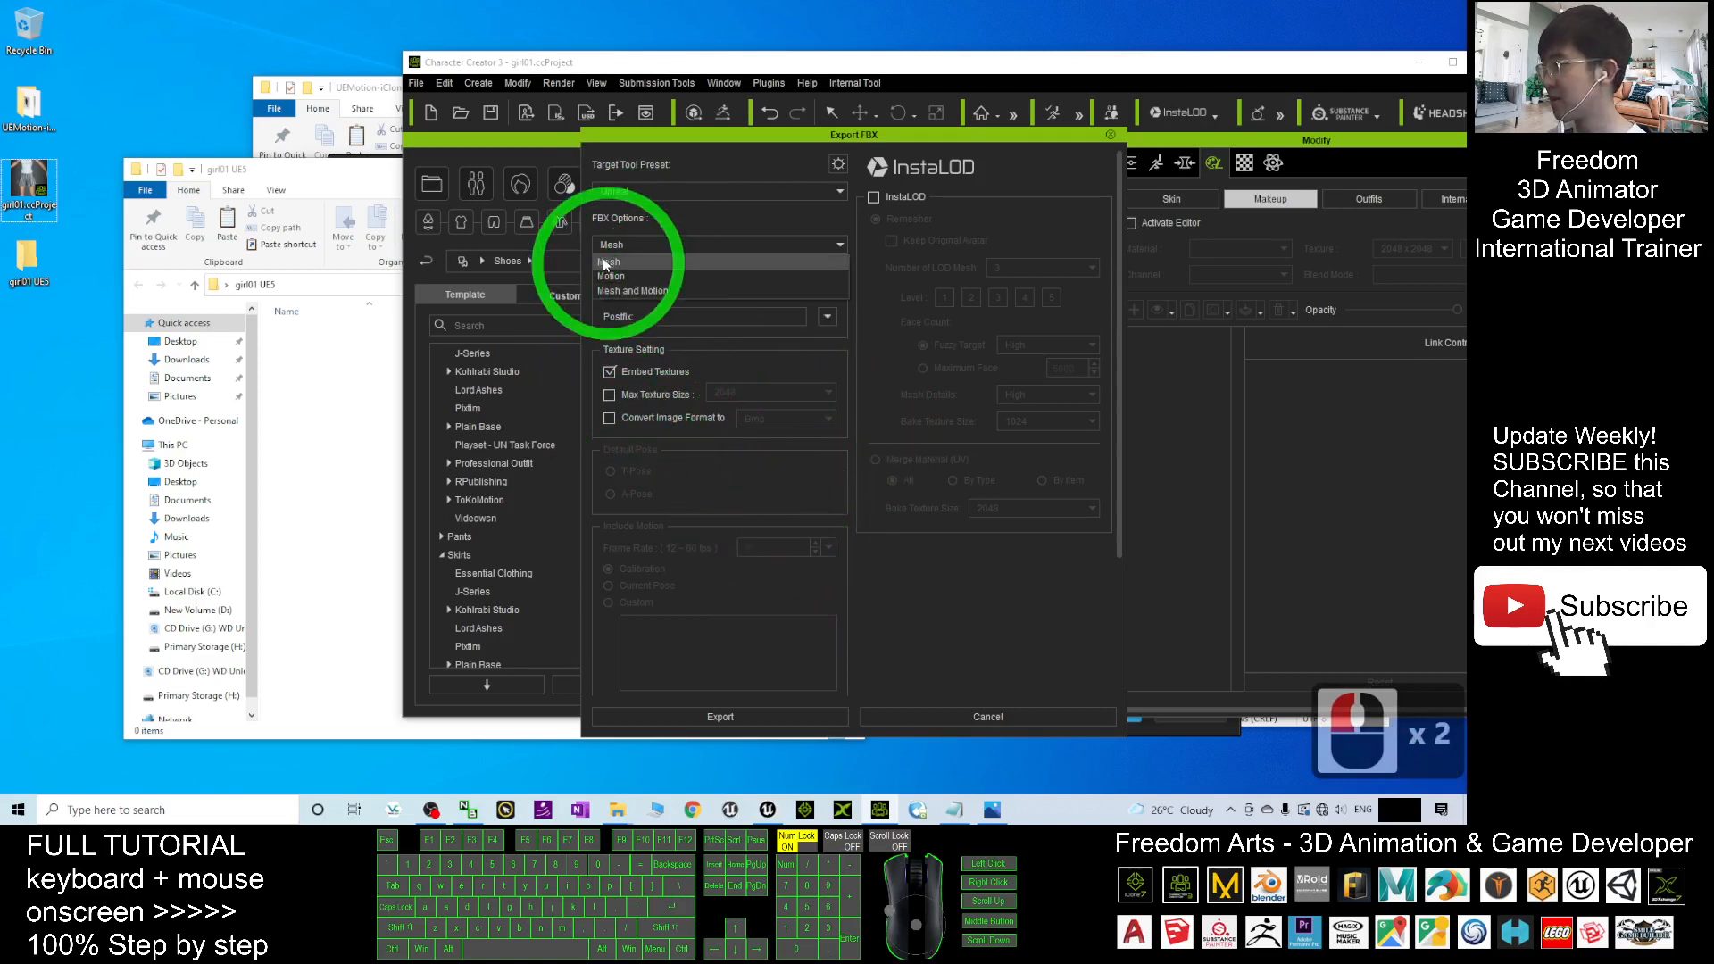
pyautogui.click(694, 225)
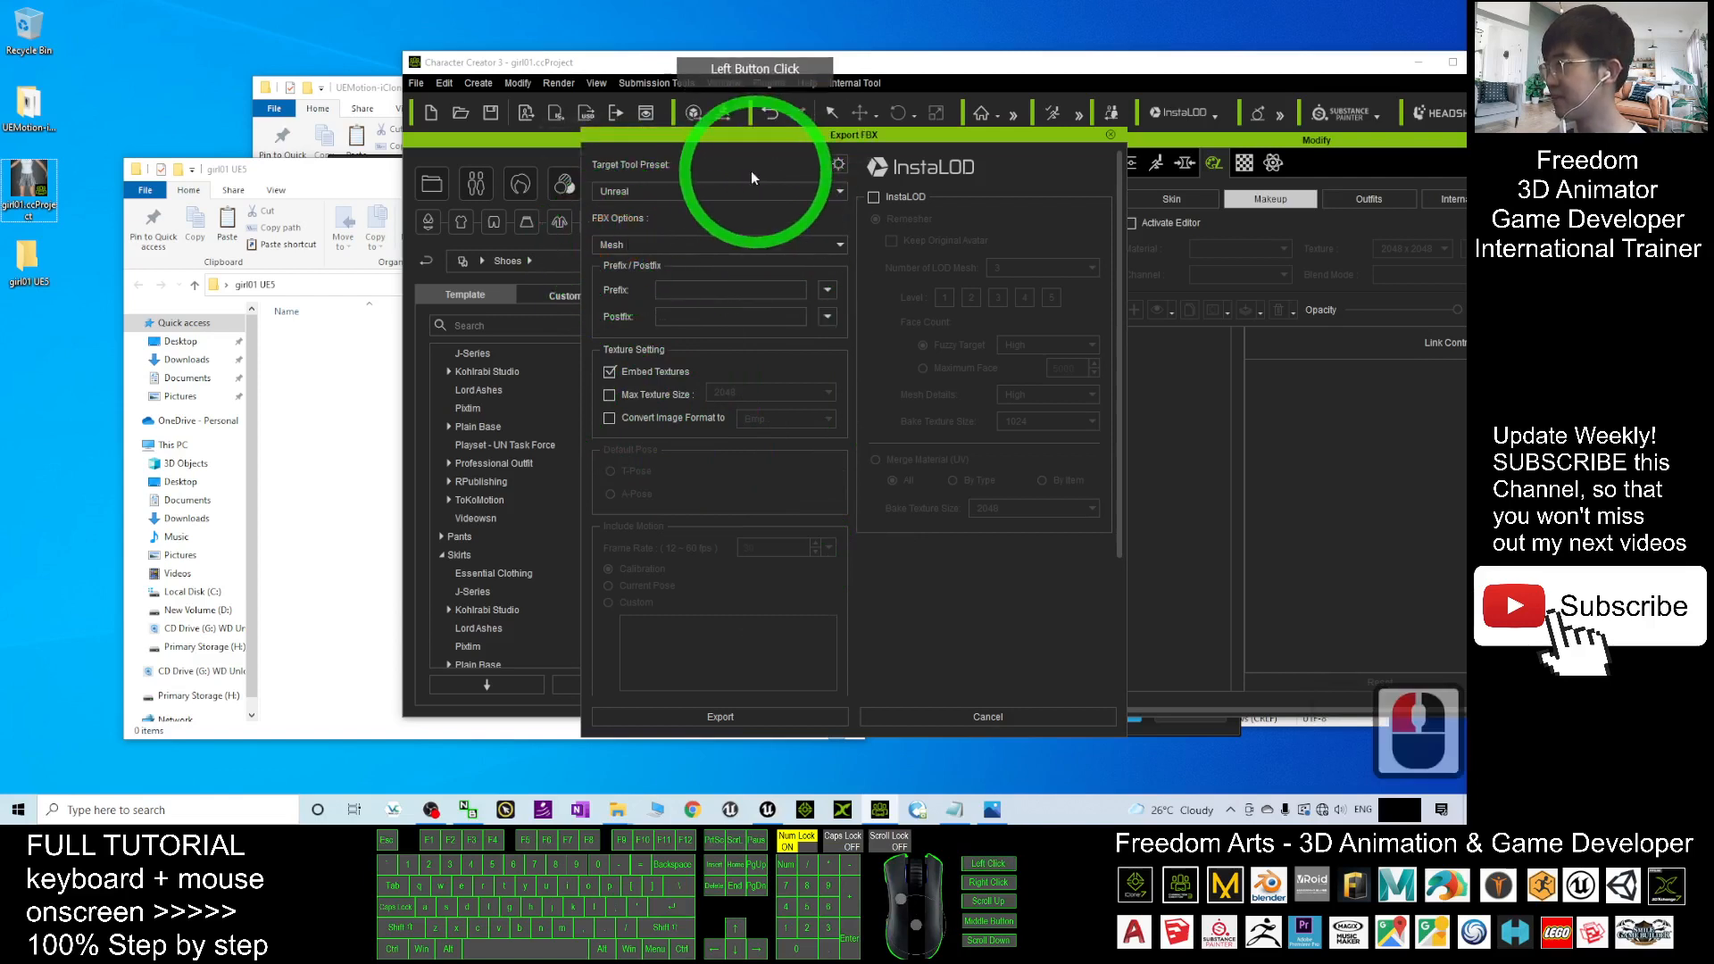
pyautogui.moveTo(761, 135); pyautogui.dragTo(765, 122)
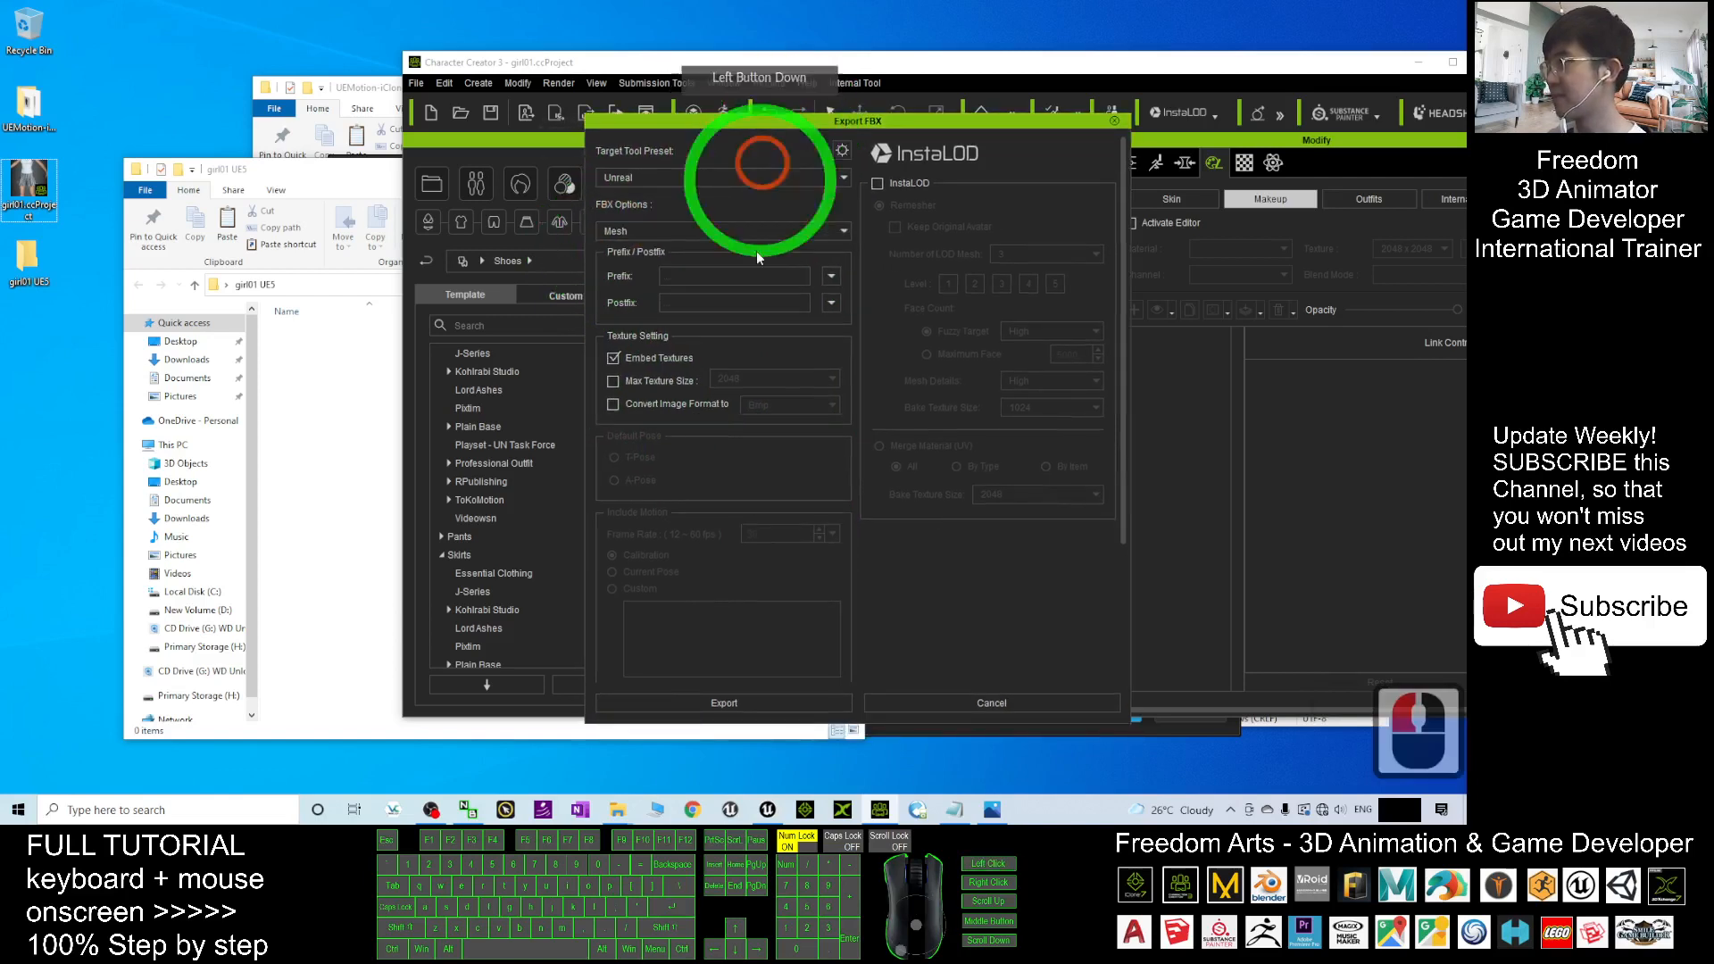
# Start the export and copy the path of the girl01 UE5 folder from File Explorer.
pyautogui.click(711, 703)
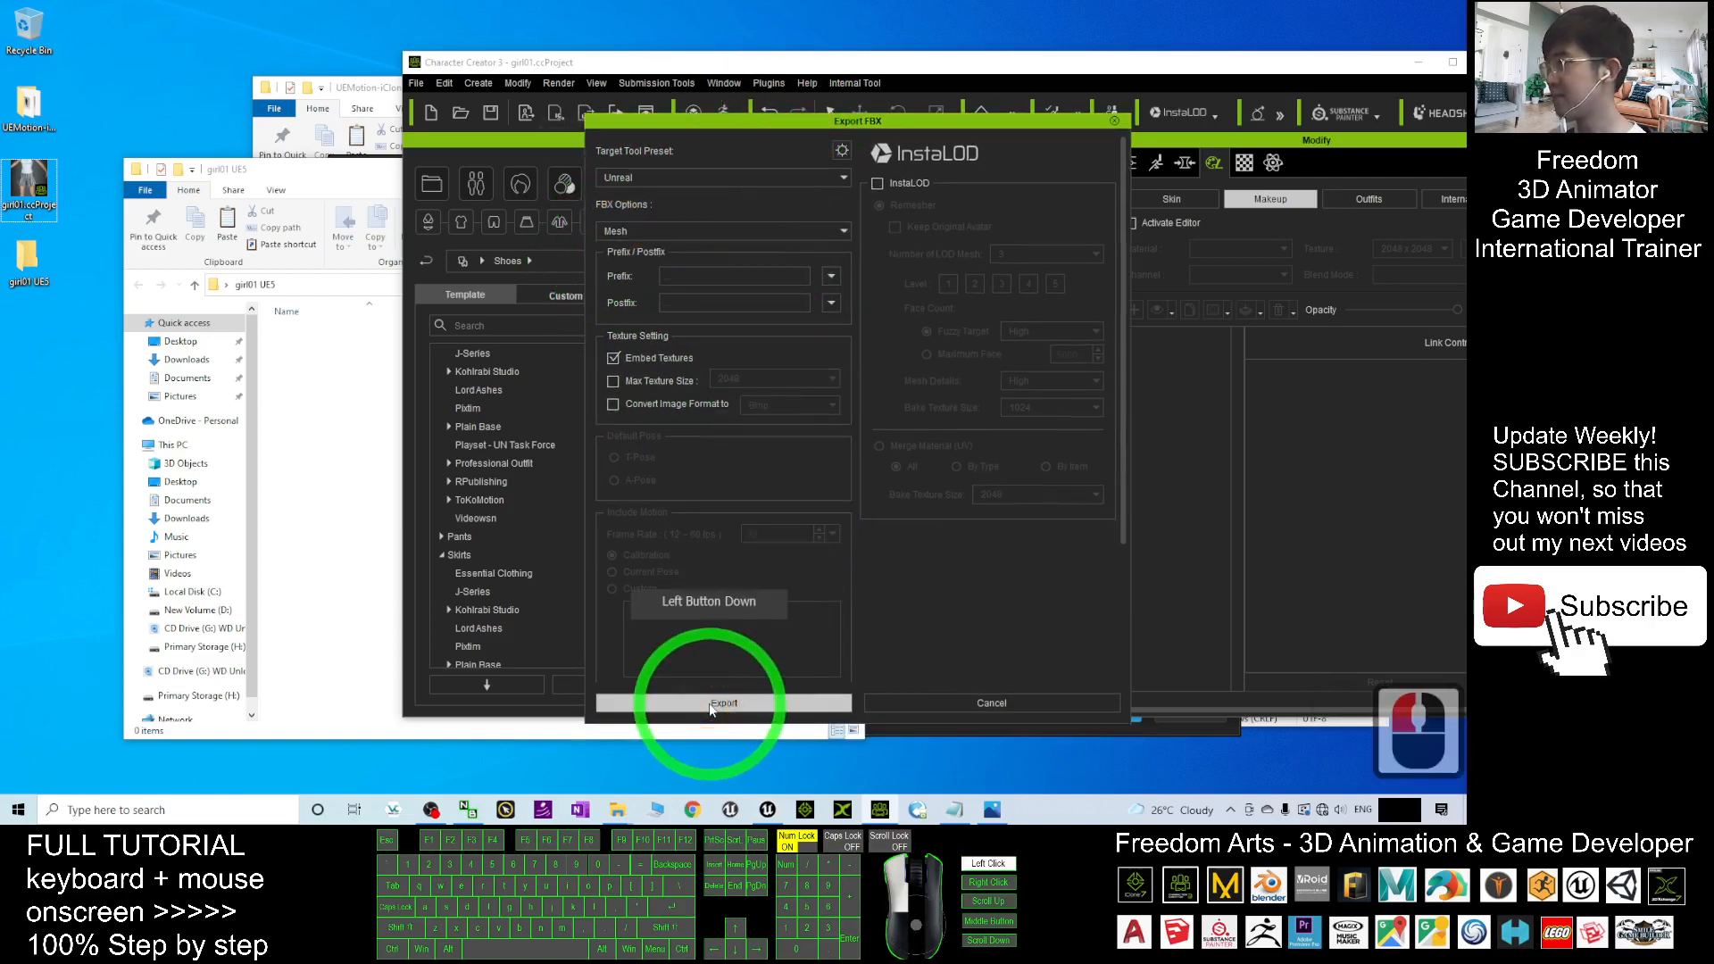
pyautogui.click(853, 470)
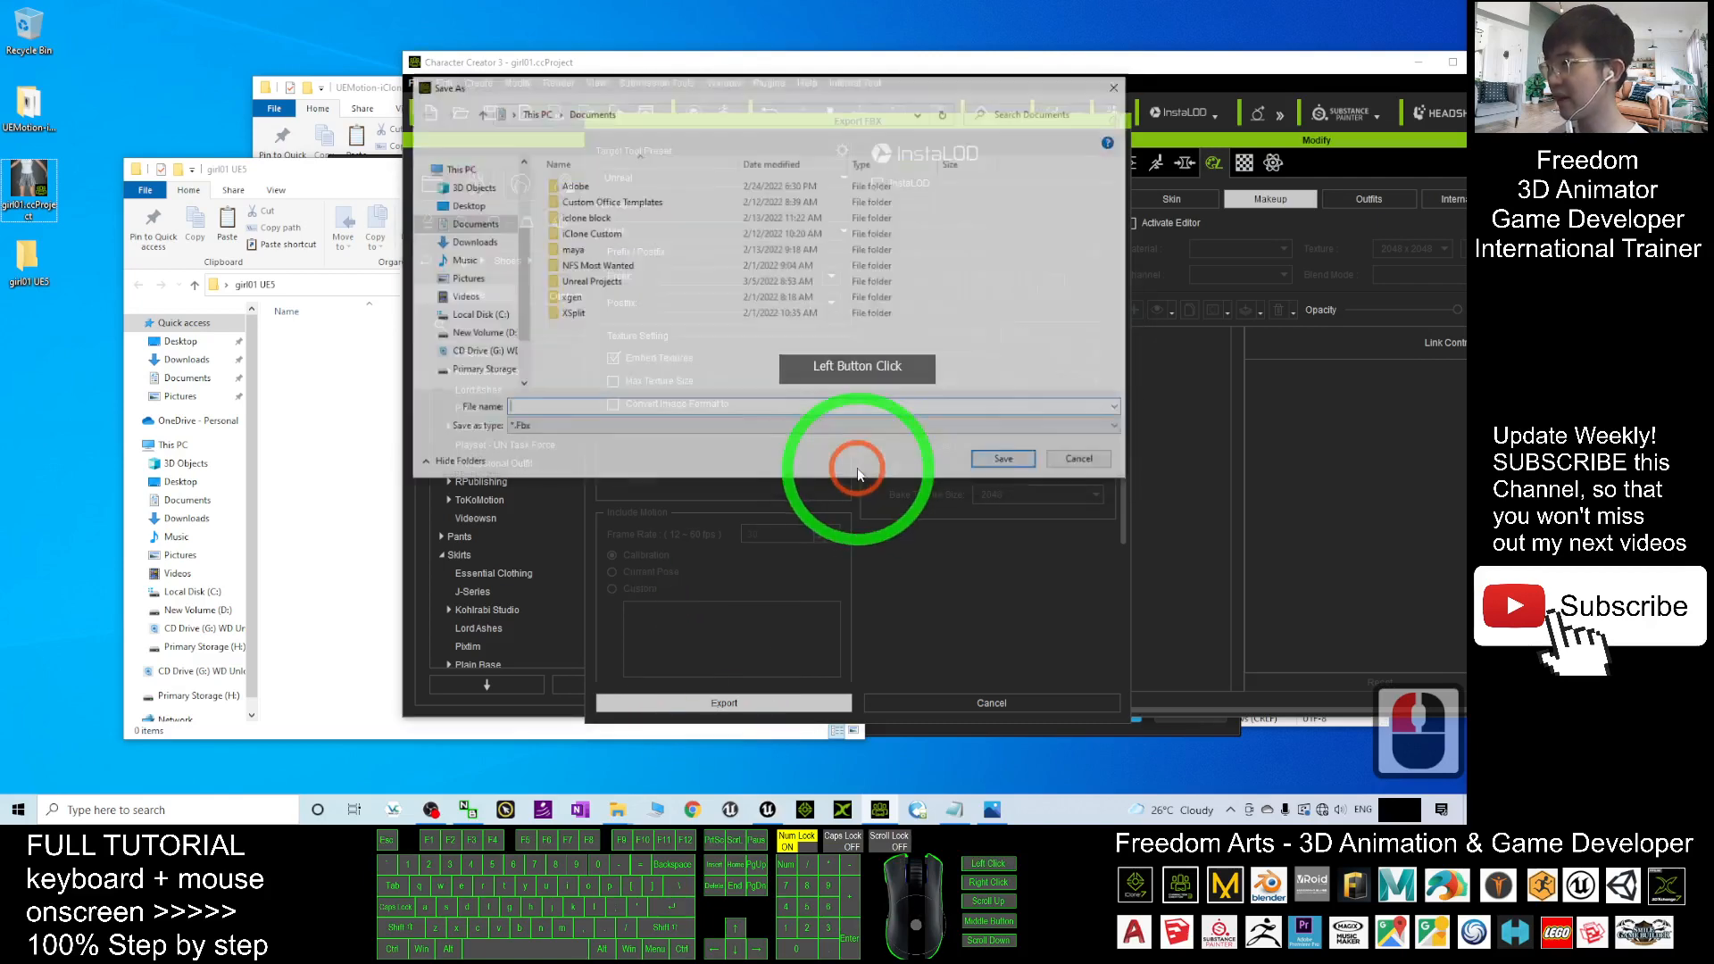
pyautogui.moveTo(727, 78); pyautogui.dragTo(873, 219)
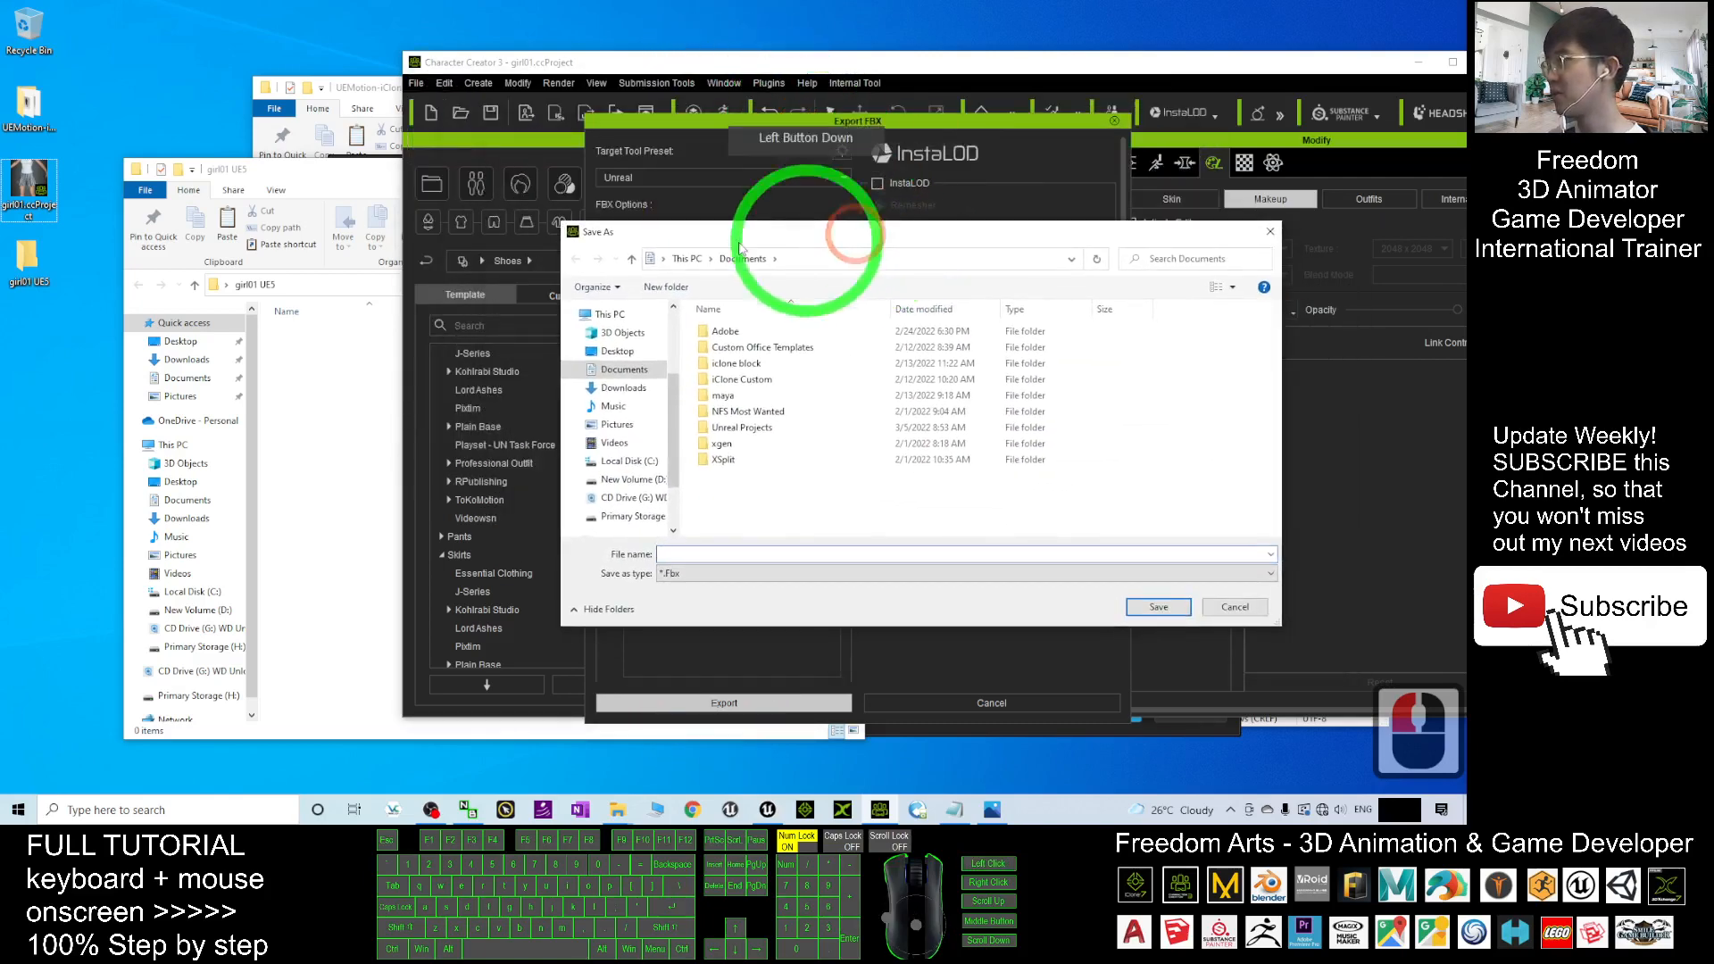
pyautogui.click(337, 395)
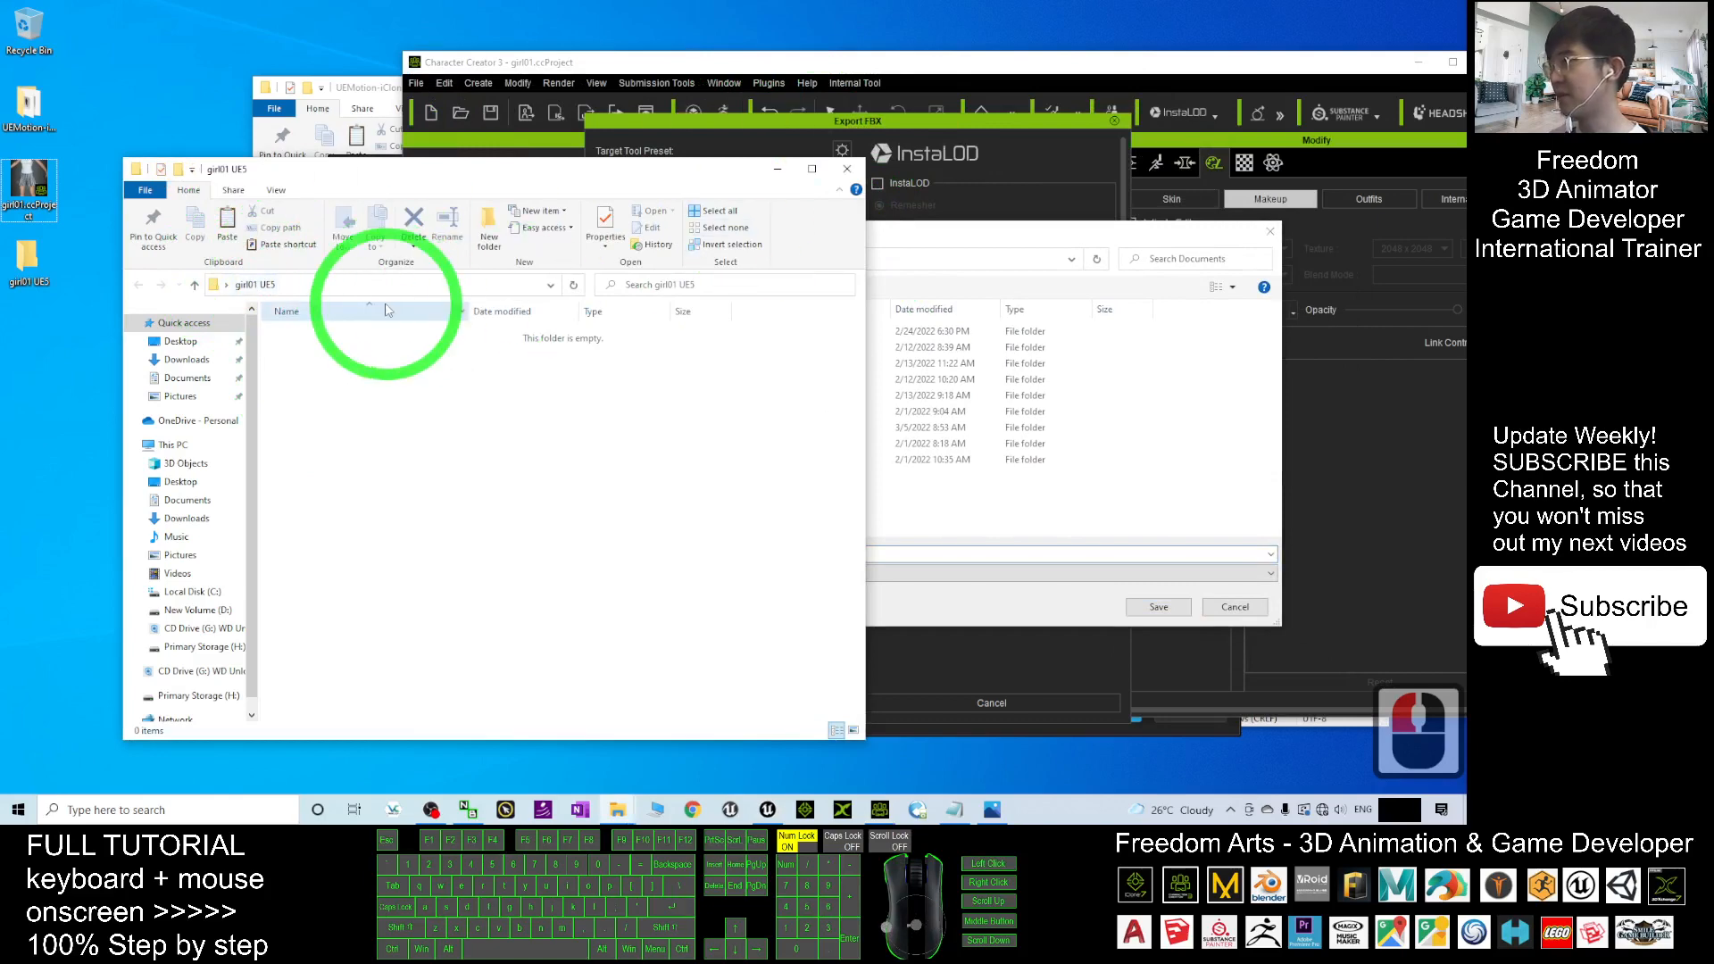
pyautogui.click(362, 286)
pyautogui.hotkey('ctrl', 'c')
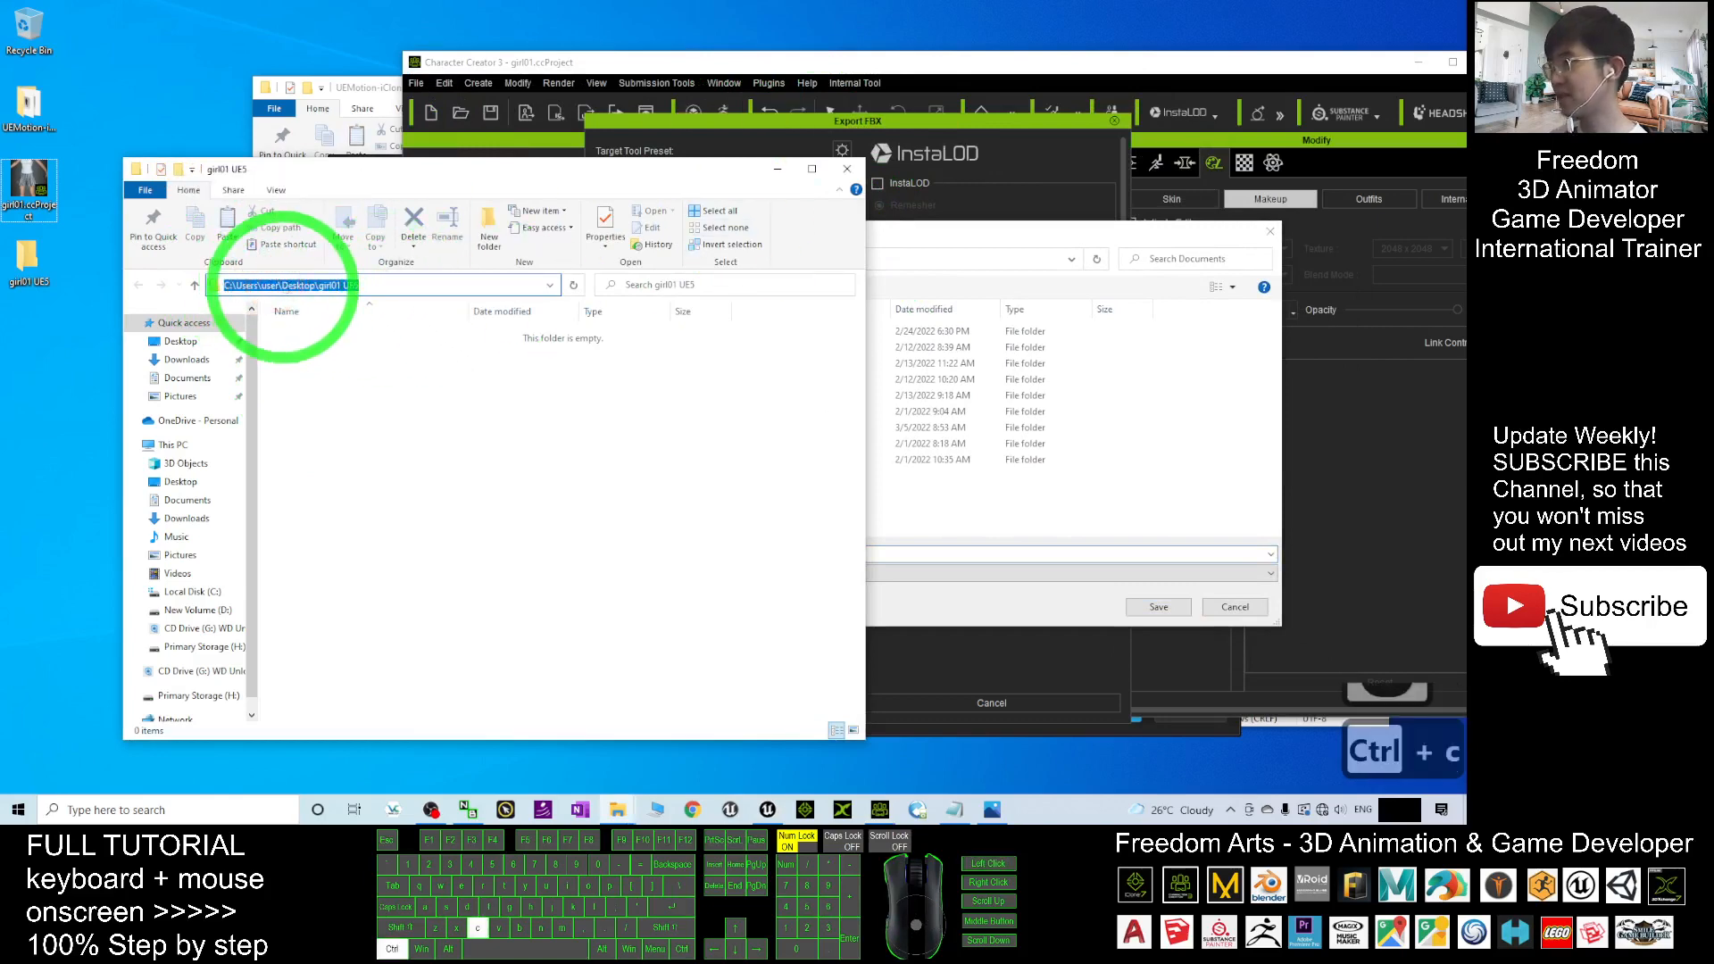
# Save the export as girl01 in the girl01 UE5 folder, using the copied path.
pyautogui.click(988, 237)
pyautogui.doubleClick(820, 266)
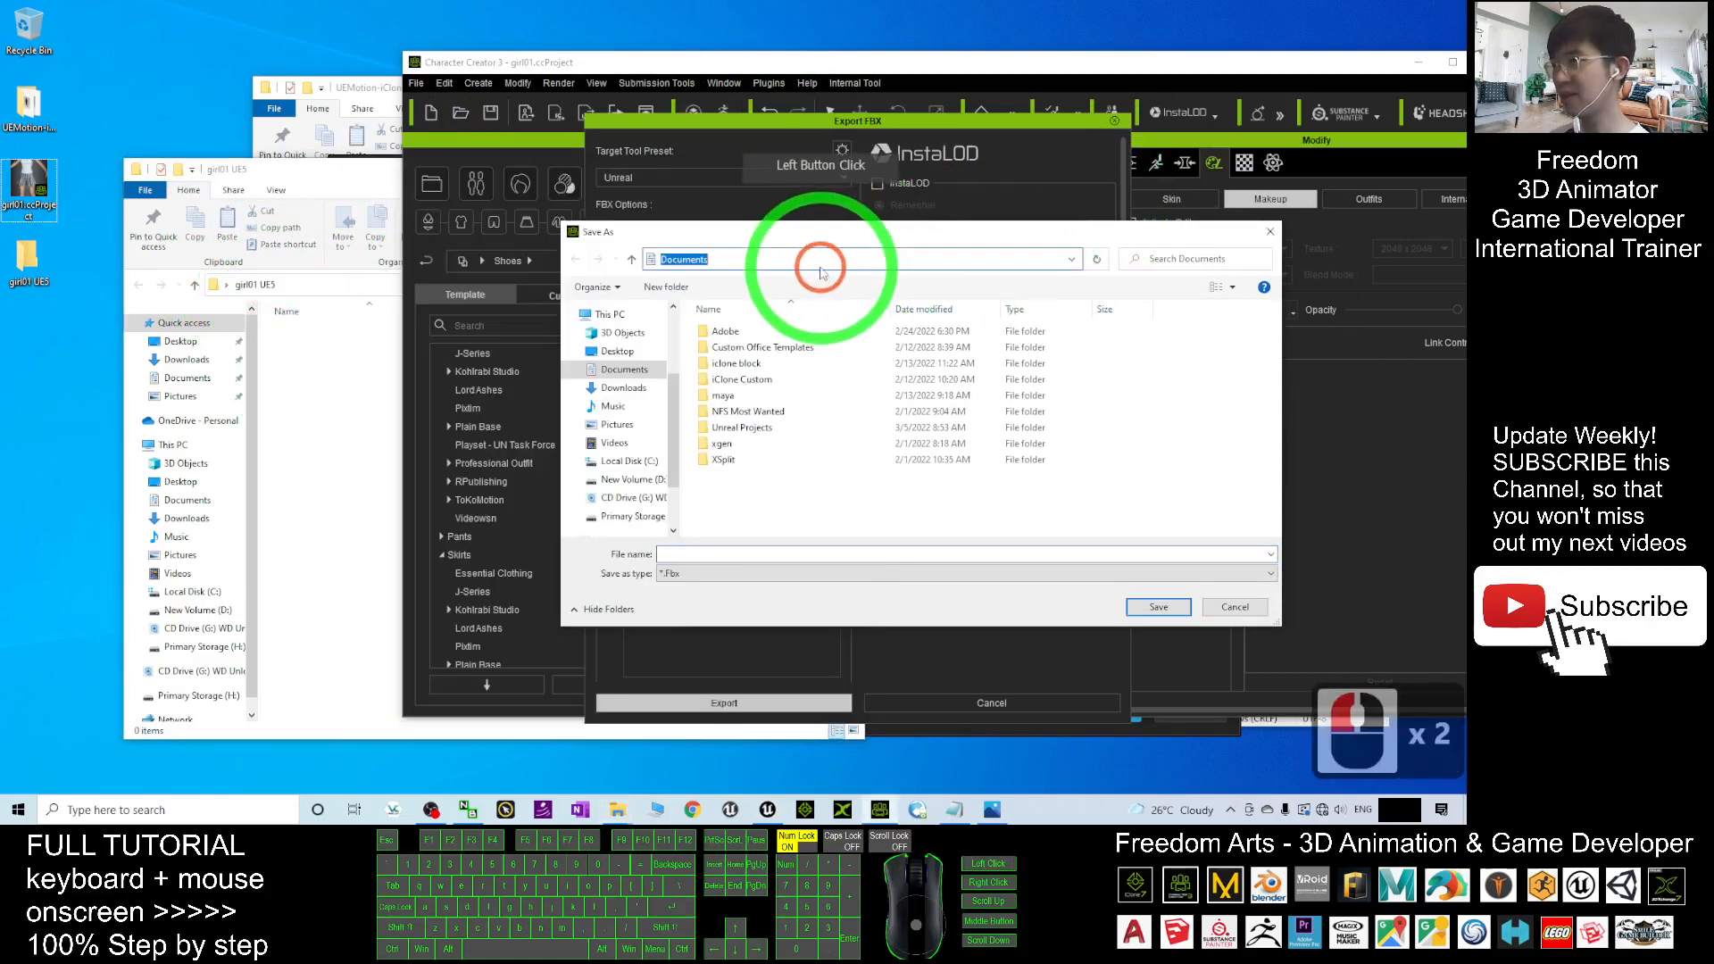
pyautogui.hotkey('ctrl', 'v')
pyautogui.press('Return')
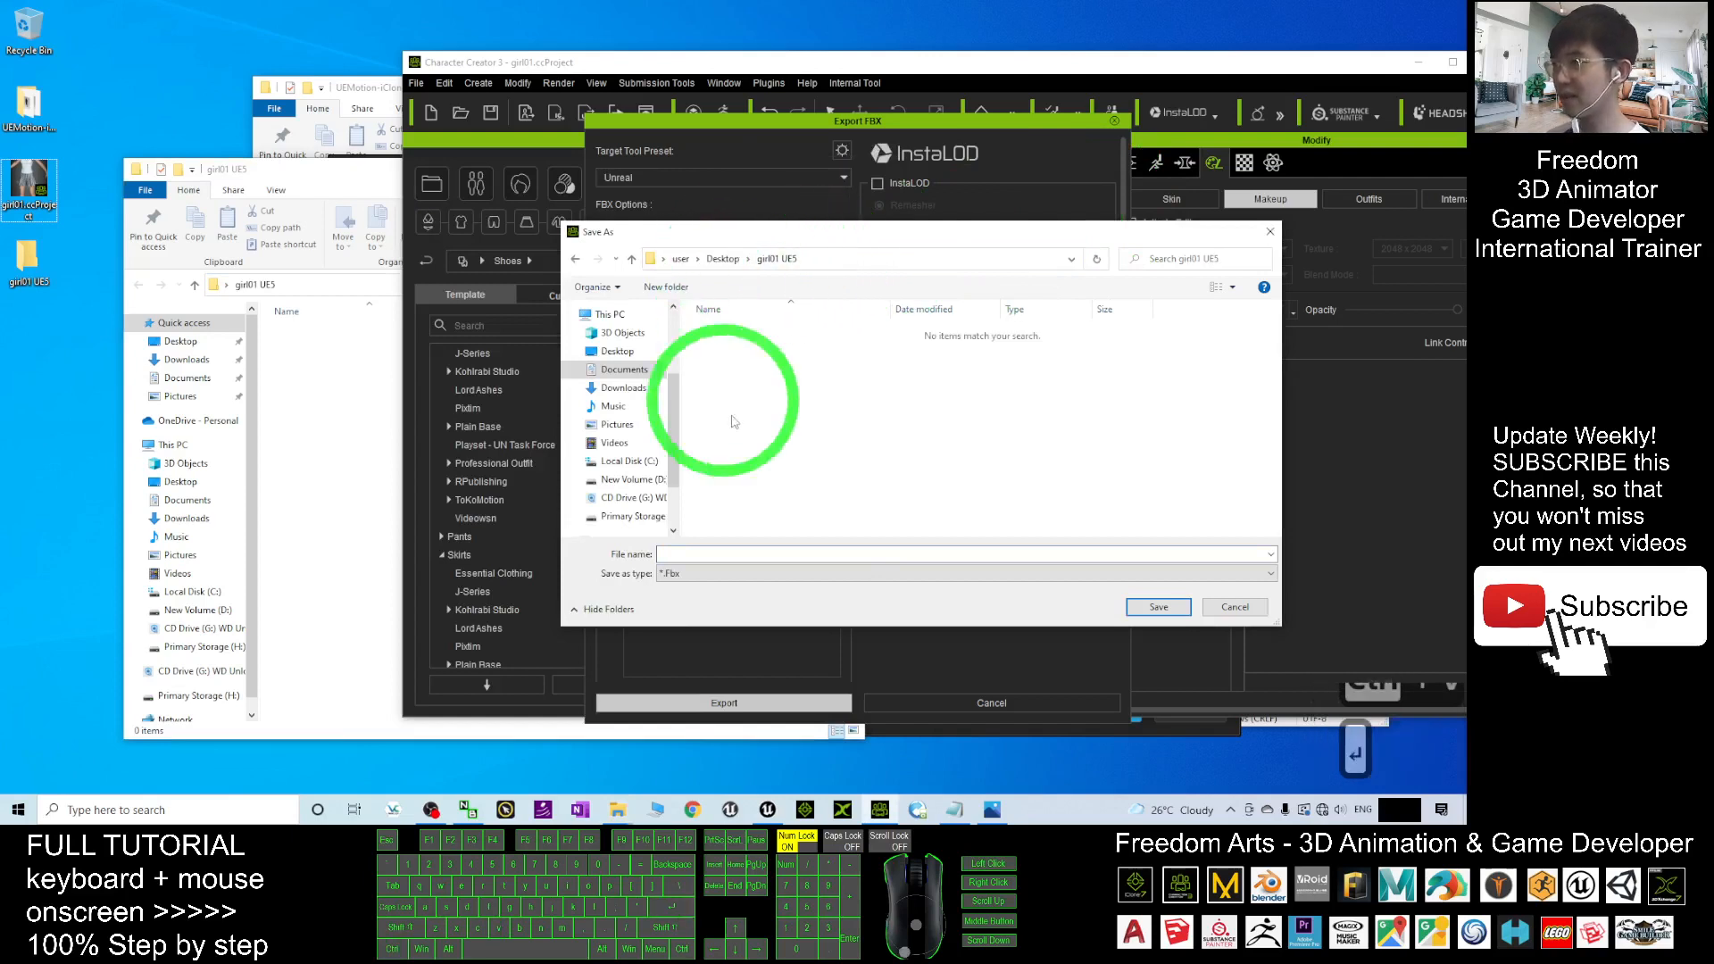
pyautogui.click(725, 552)
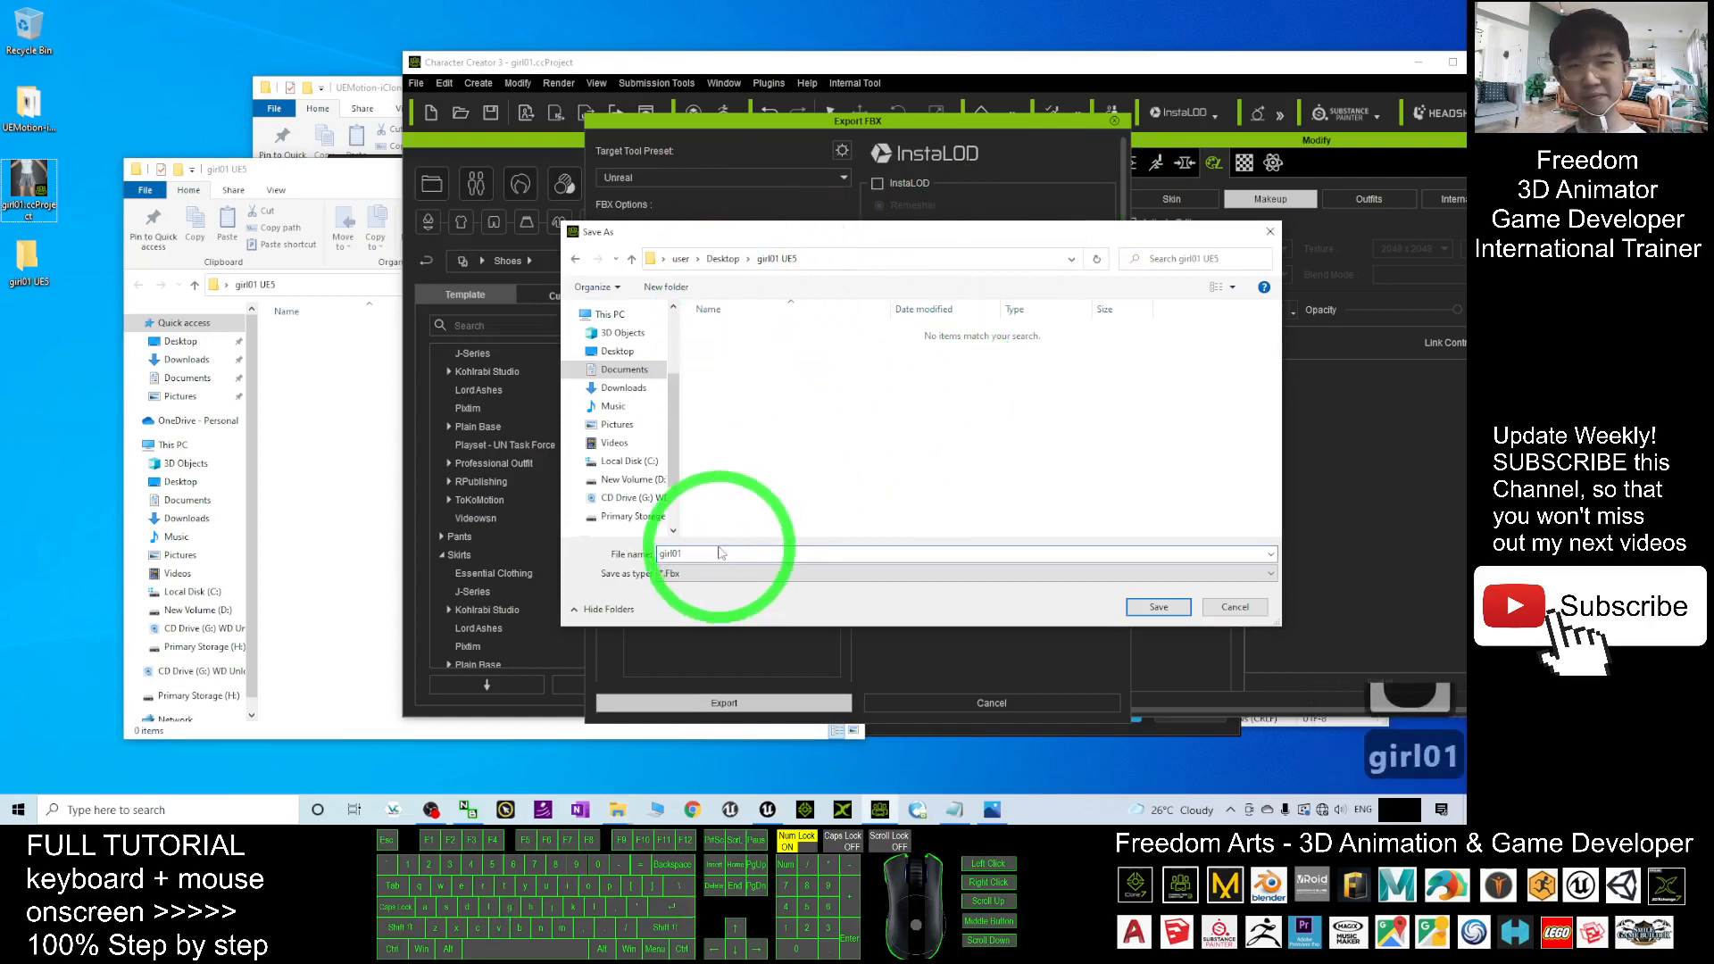
pyautogui.click(1175, 607)
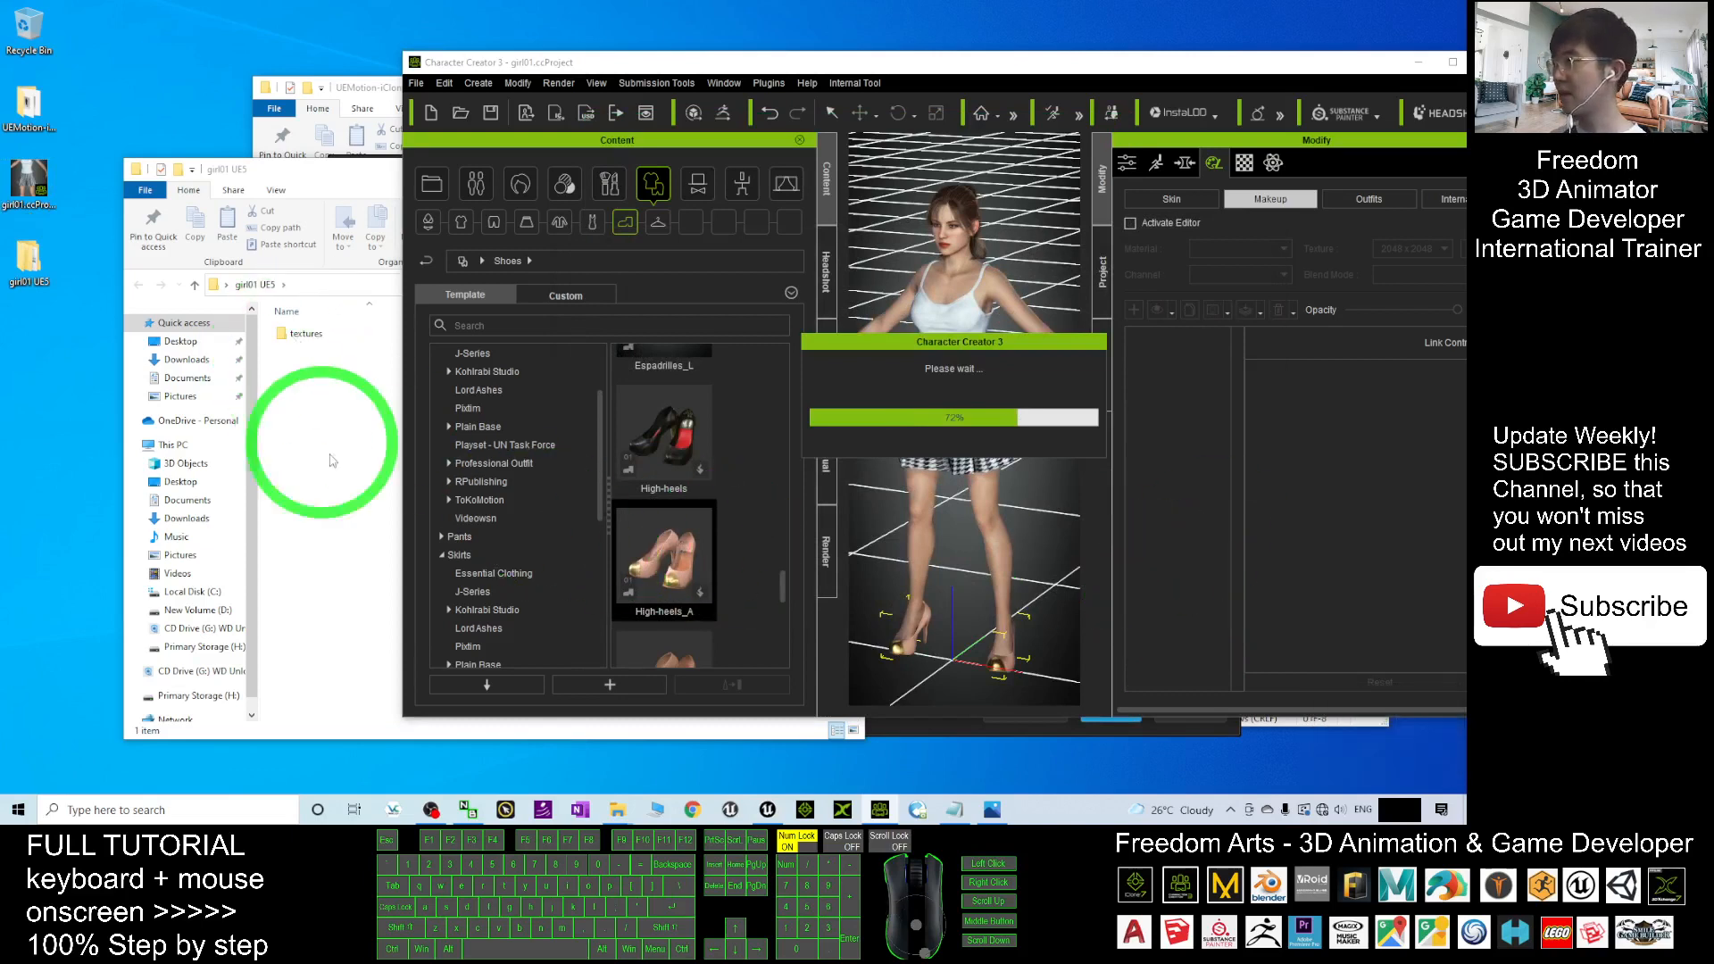
# Check the exported files in File Explorer, then create and open a subfolder named Motion in the girl01 UE5 folder.
pyautogui.click(300, 361)
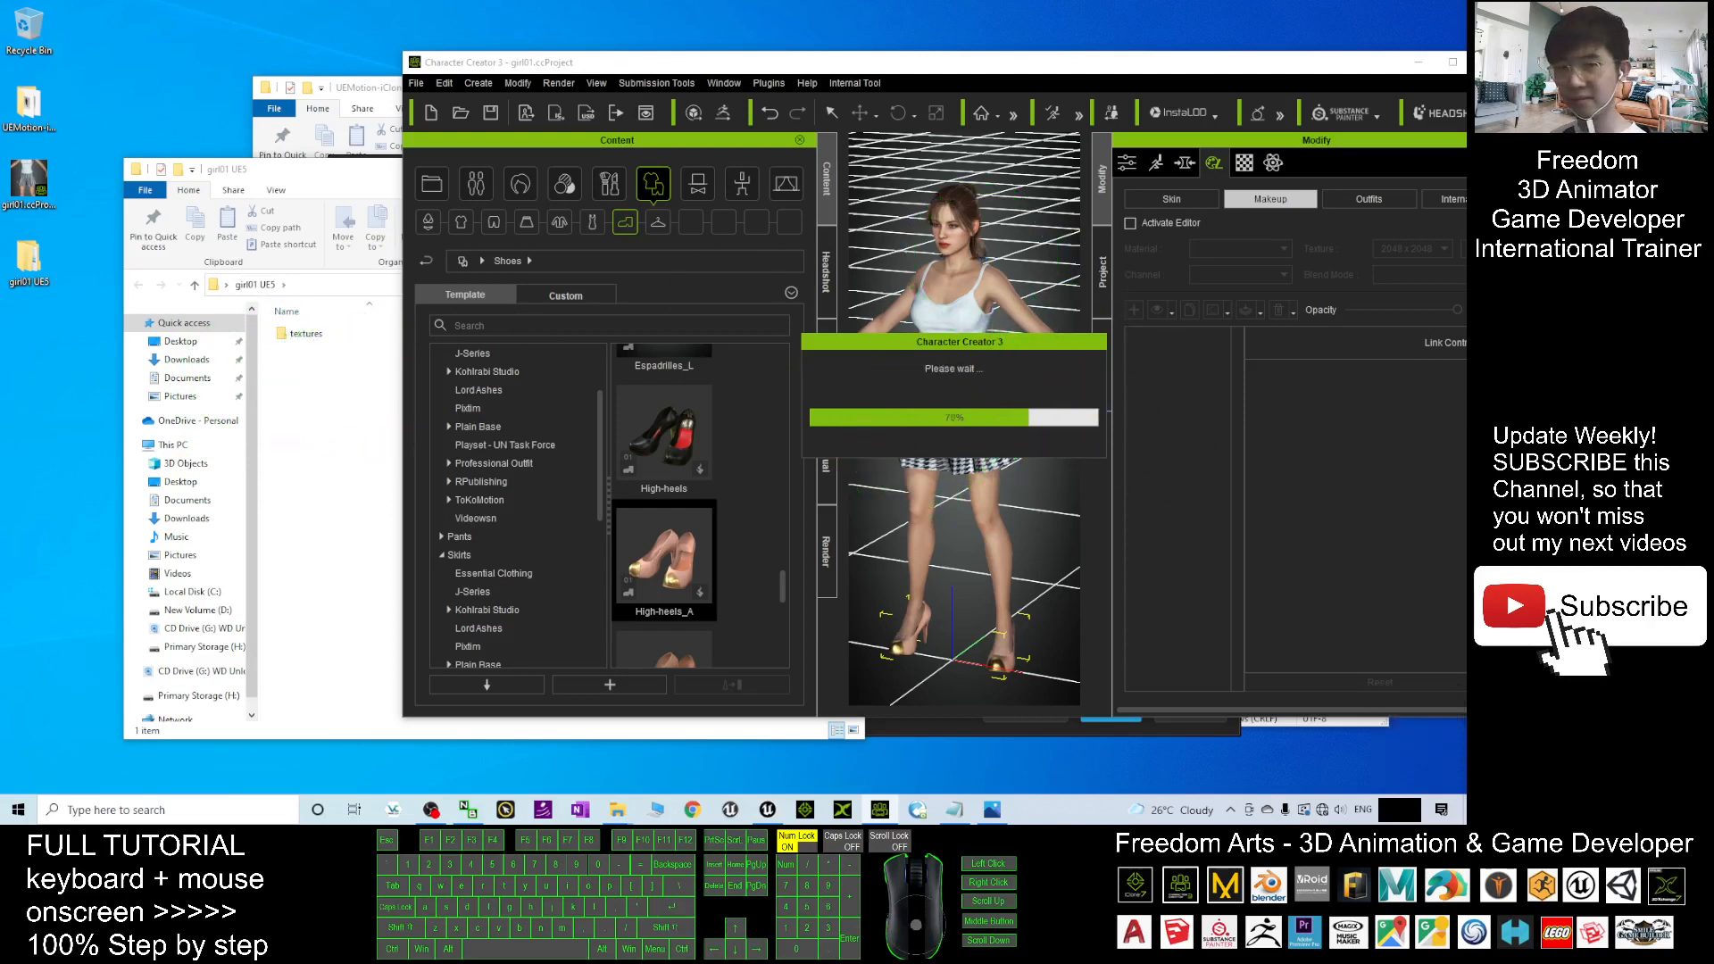
pyautogui.click(306, 259)
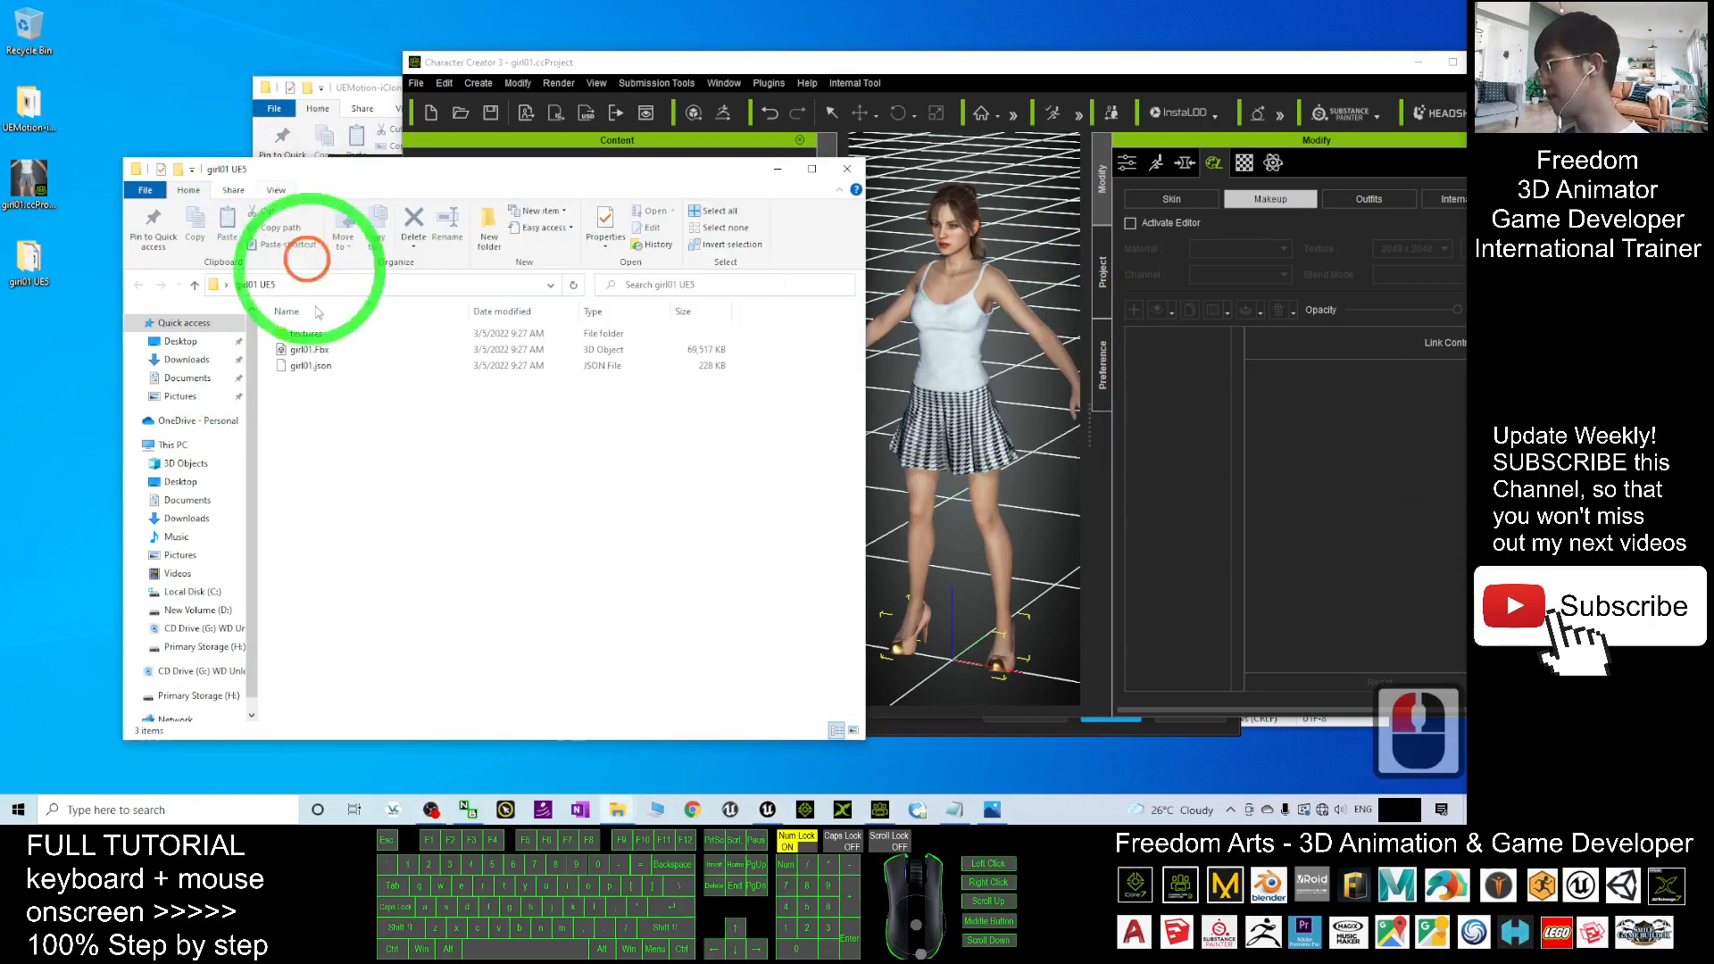
pyautogui.click(304, 349)
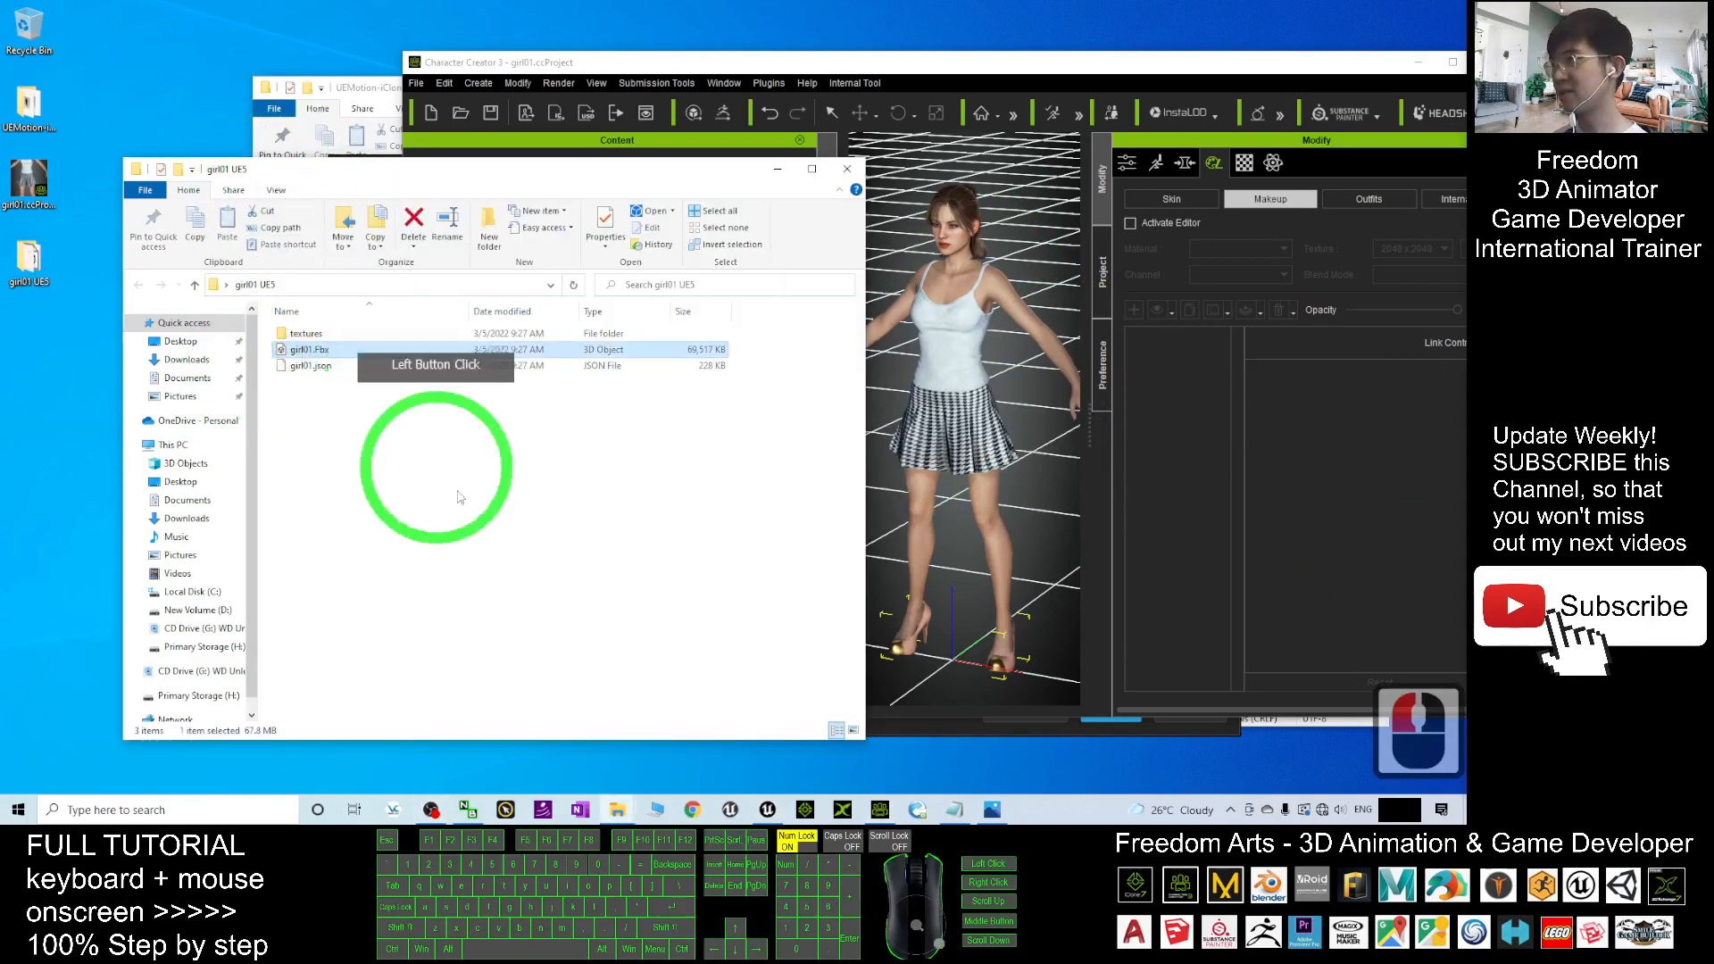
pyautogui.click(458, 497)
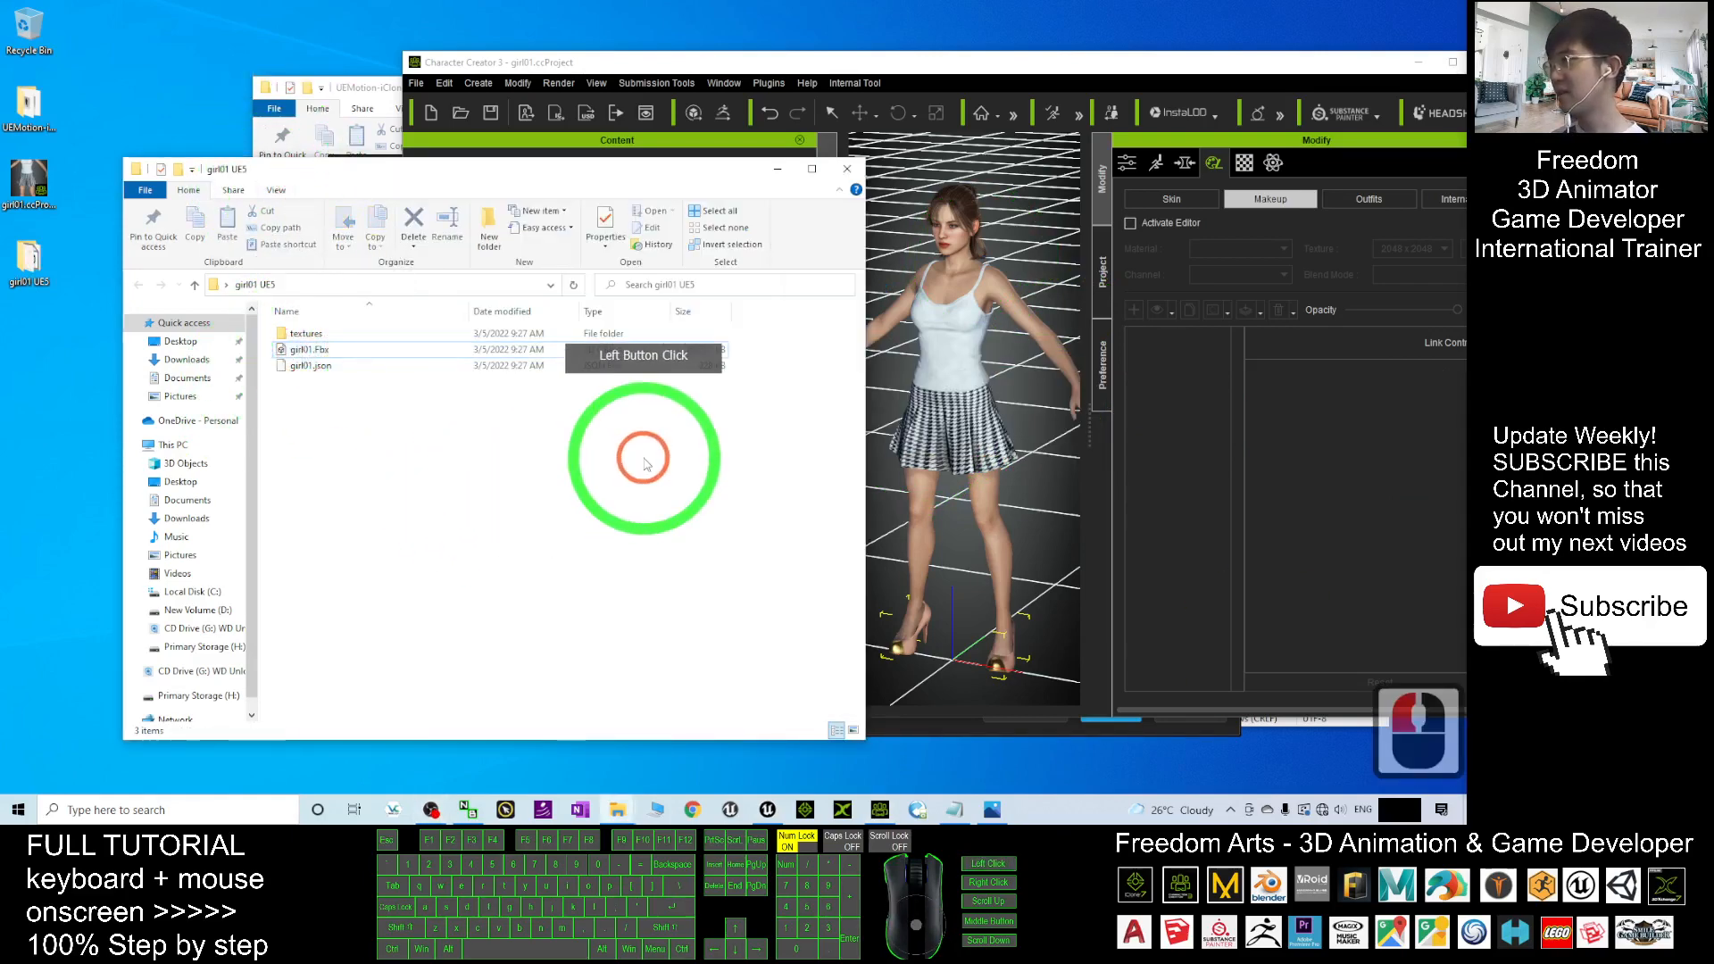
pyautogui.rightClick(328, 490)
pyautogui.click(384, 691)
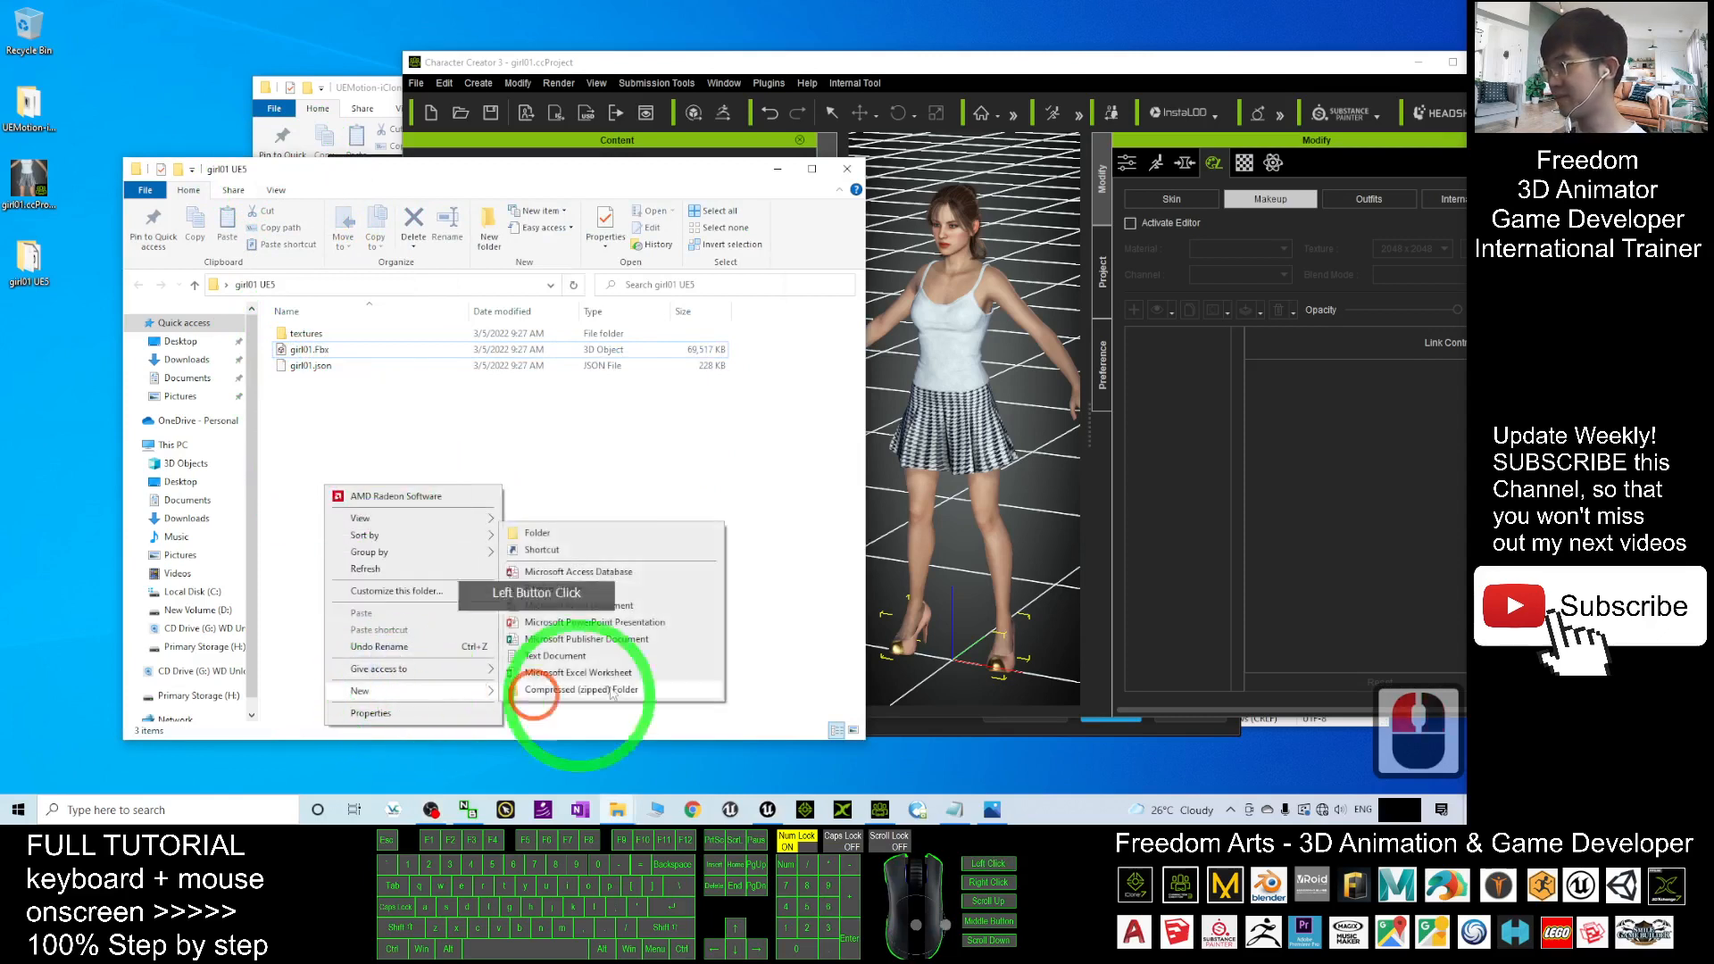
pyautogui.click(605, 534)
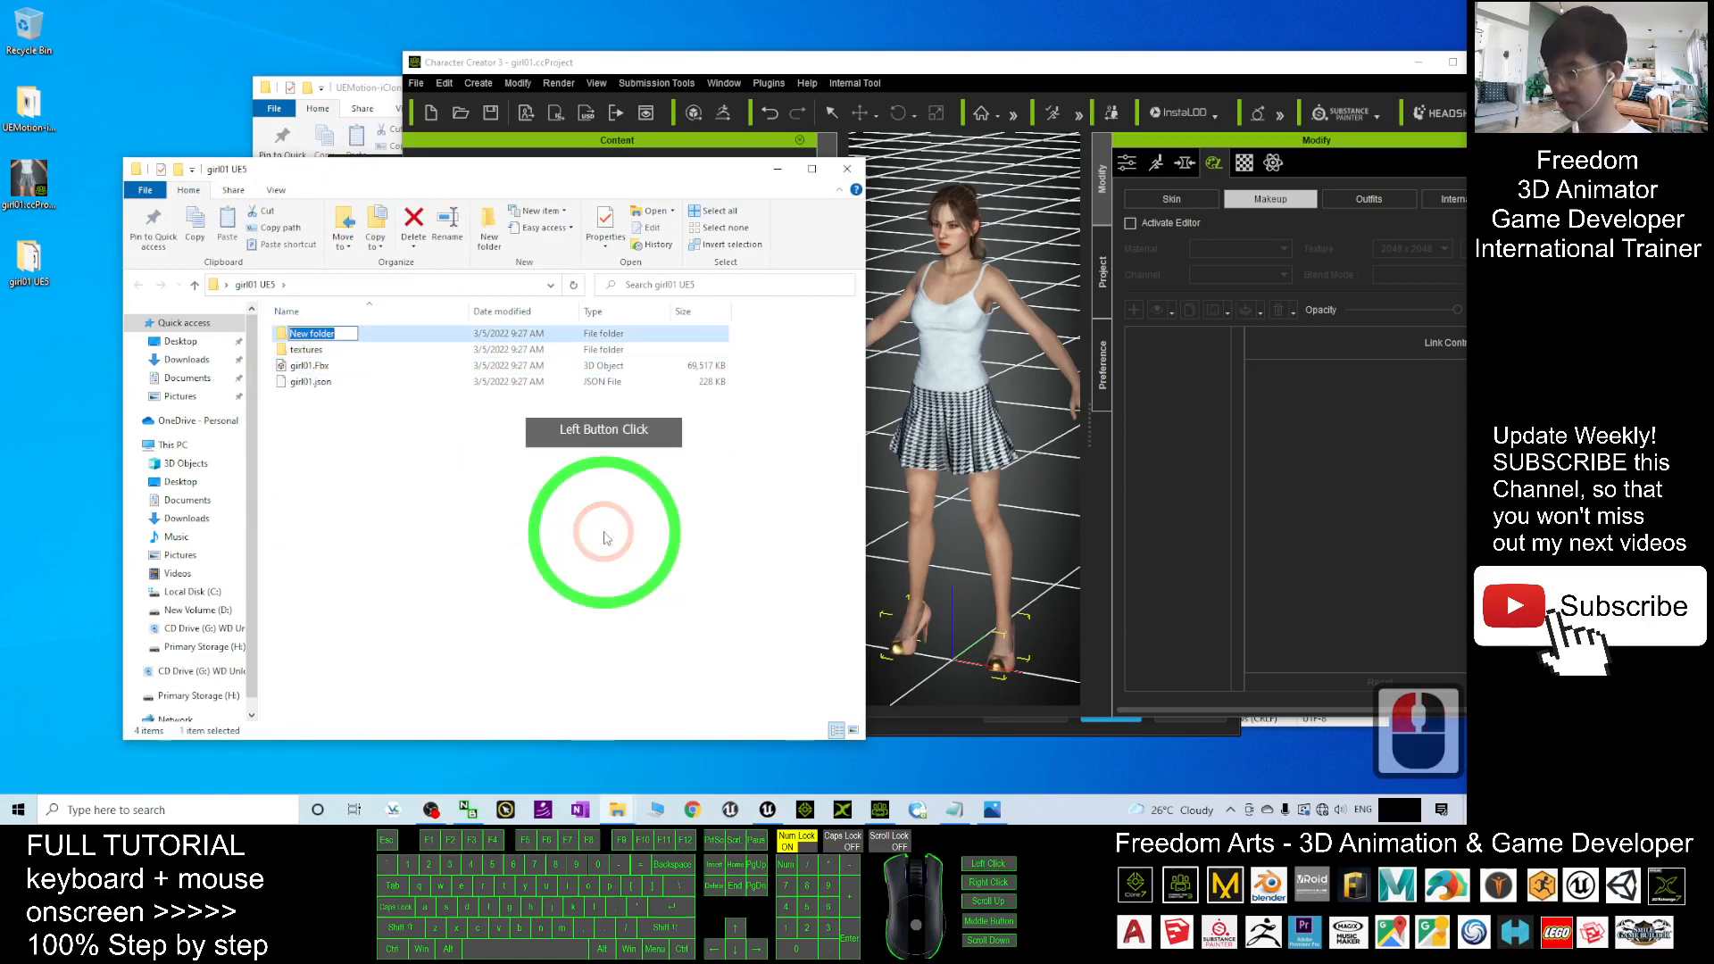
pyautogui.write('Motion')
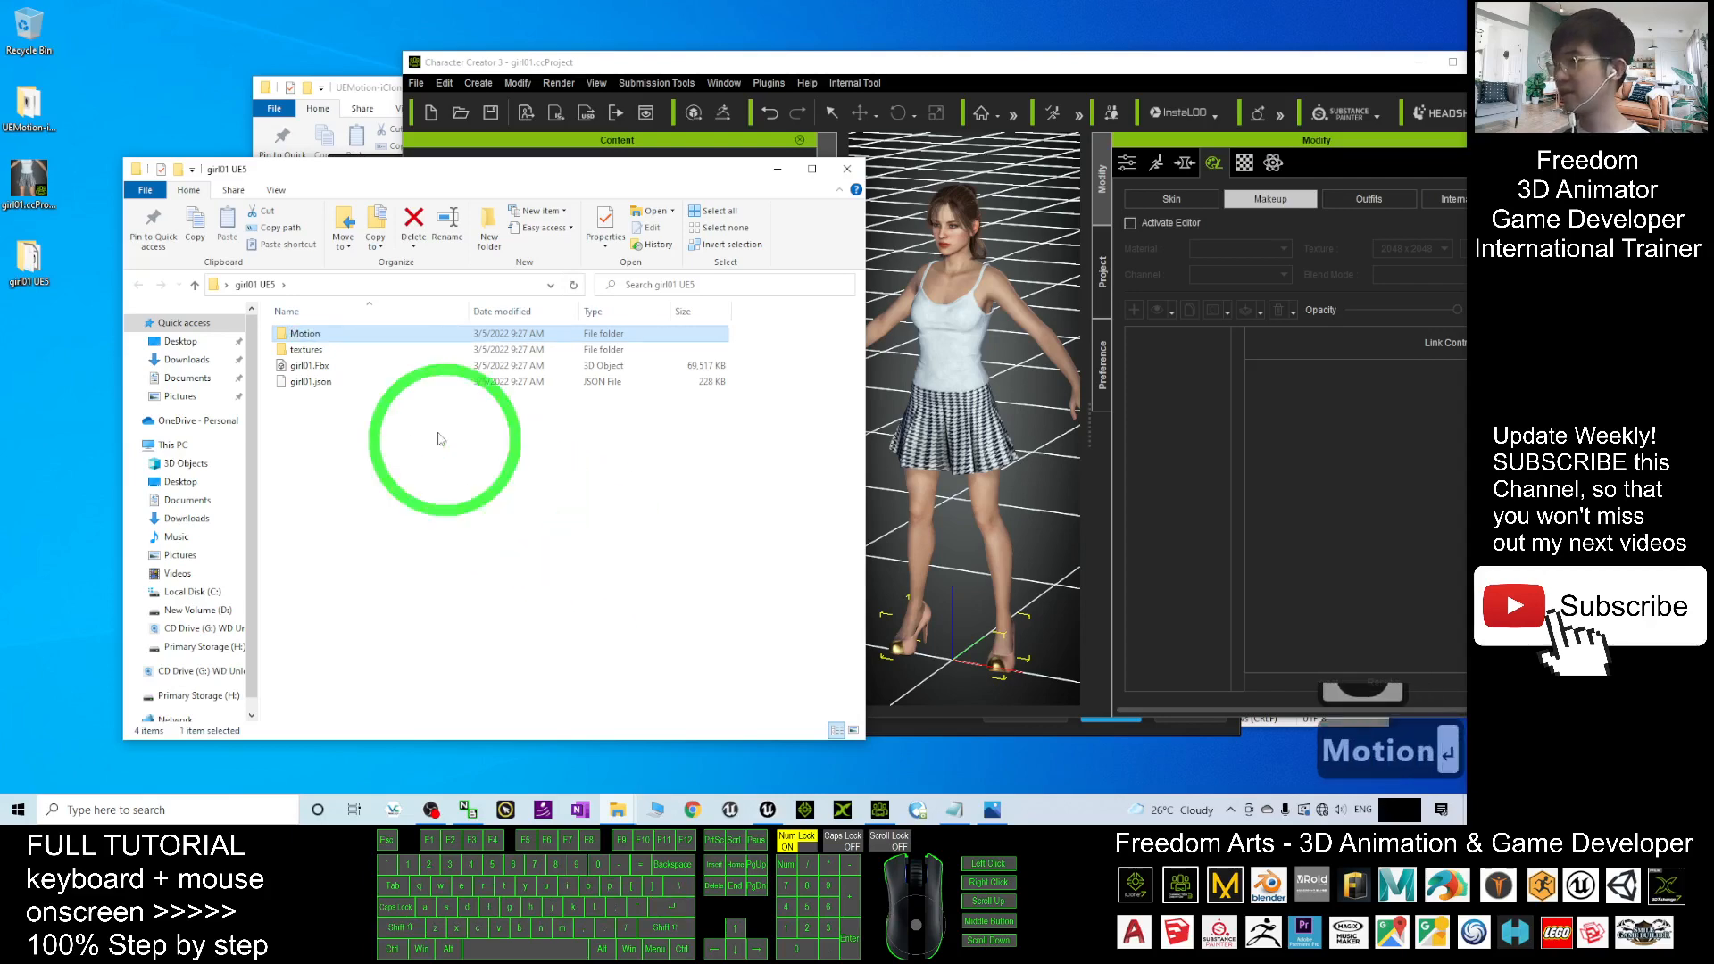
pyautogui.doubleClick(303, 333)
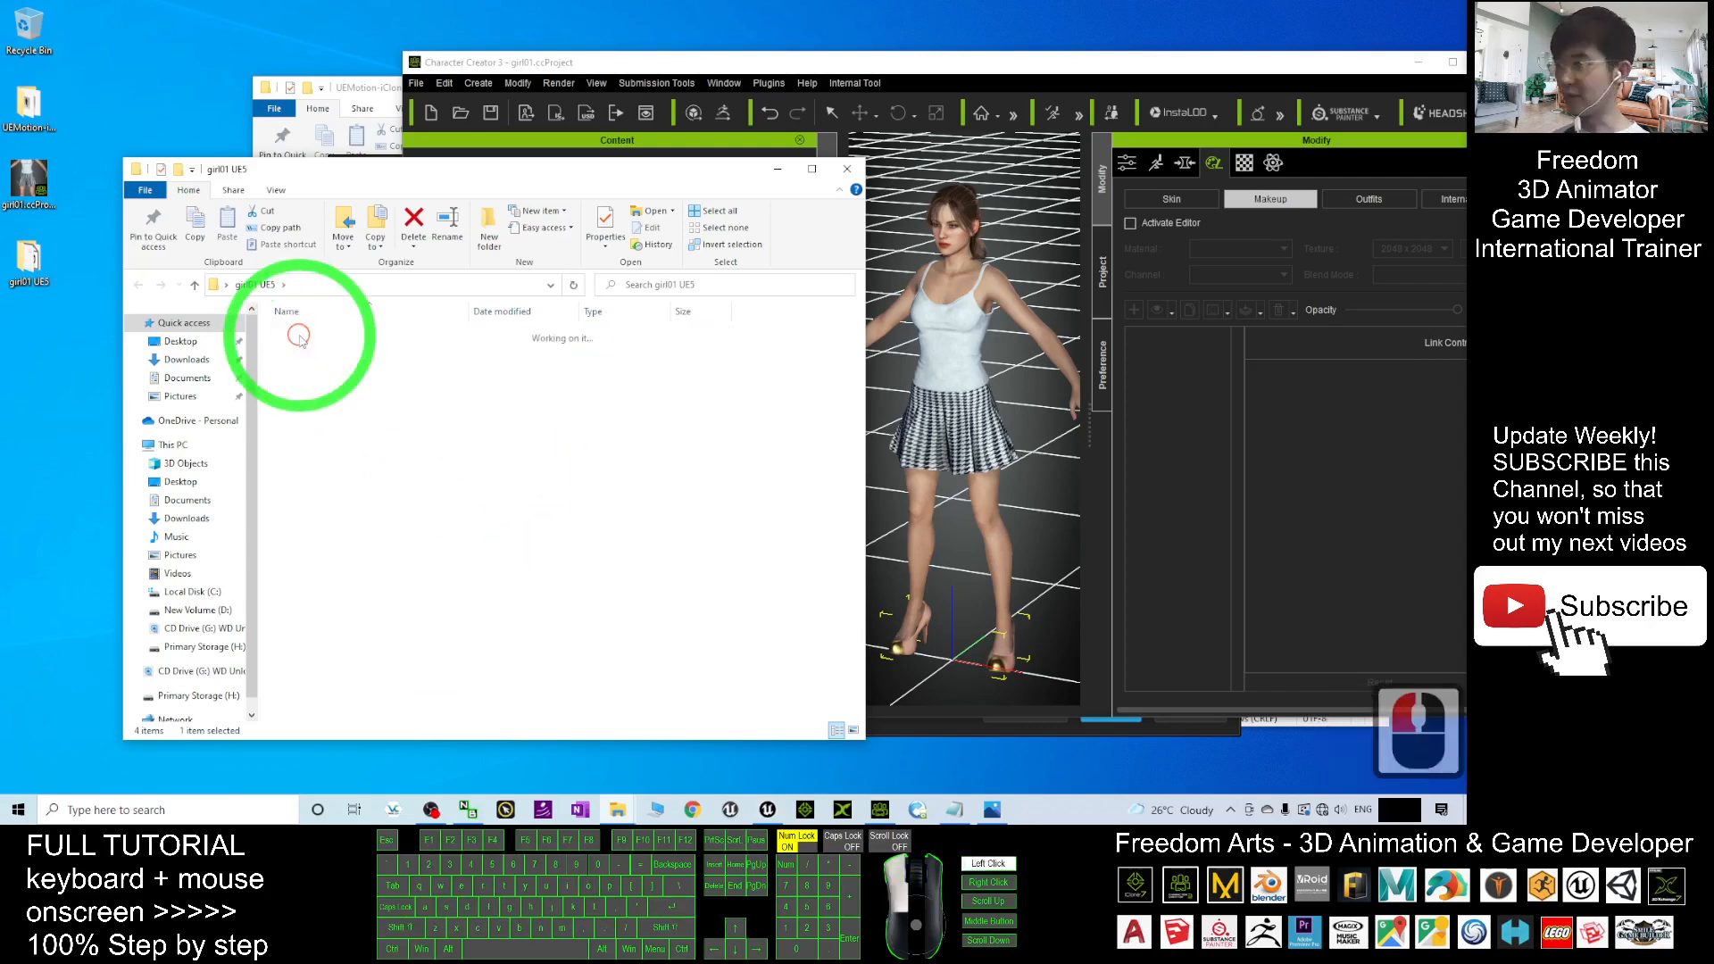
# In Character Creator, begin another clothed-character FBX export with the Unreal preset and set the FBX options to Motion.
pyautogui.moveTo(584, 61); pyautogui.dragTo(616, 61)
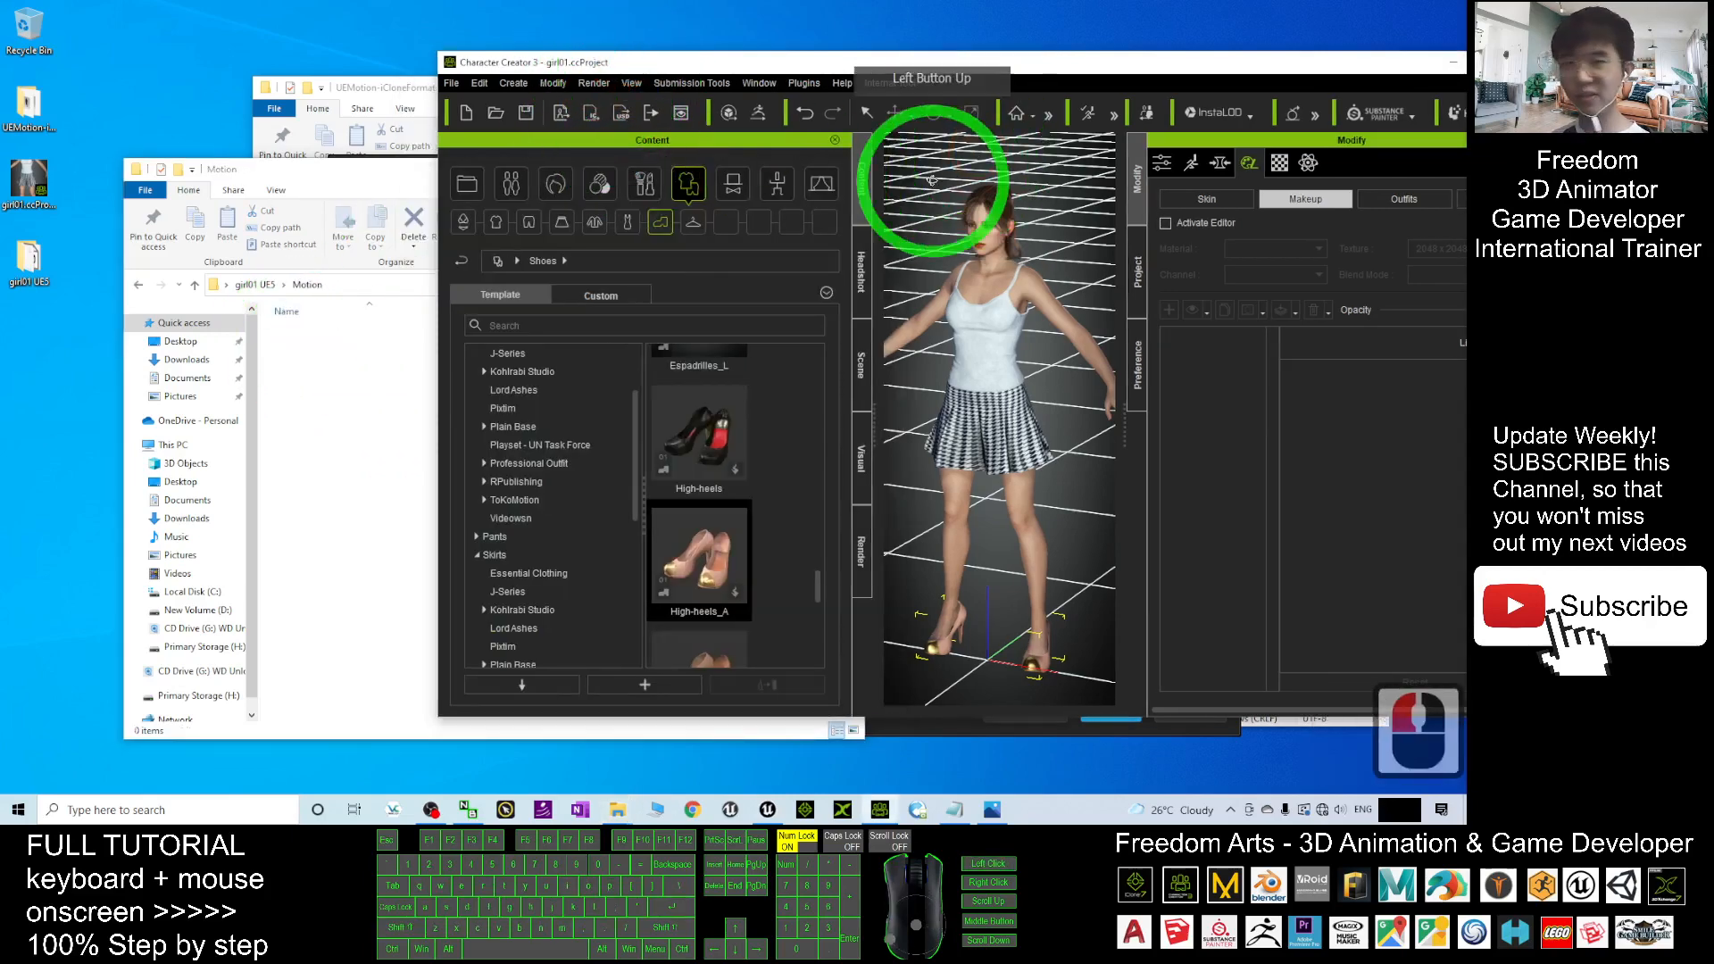
pyautogui.click(451, 82)
pyautogui.click(492, 232)
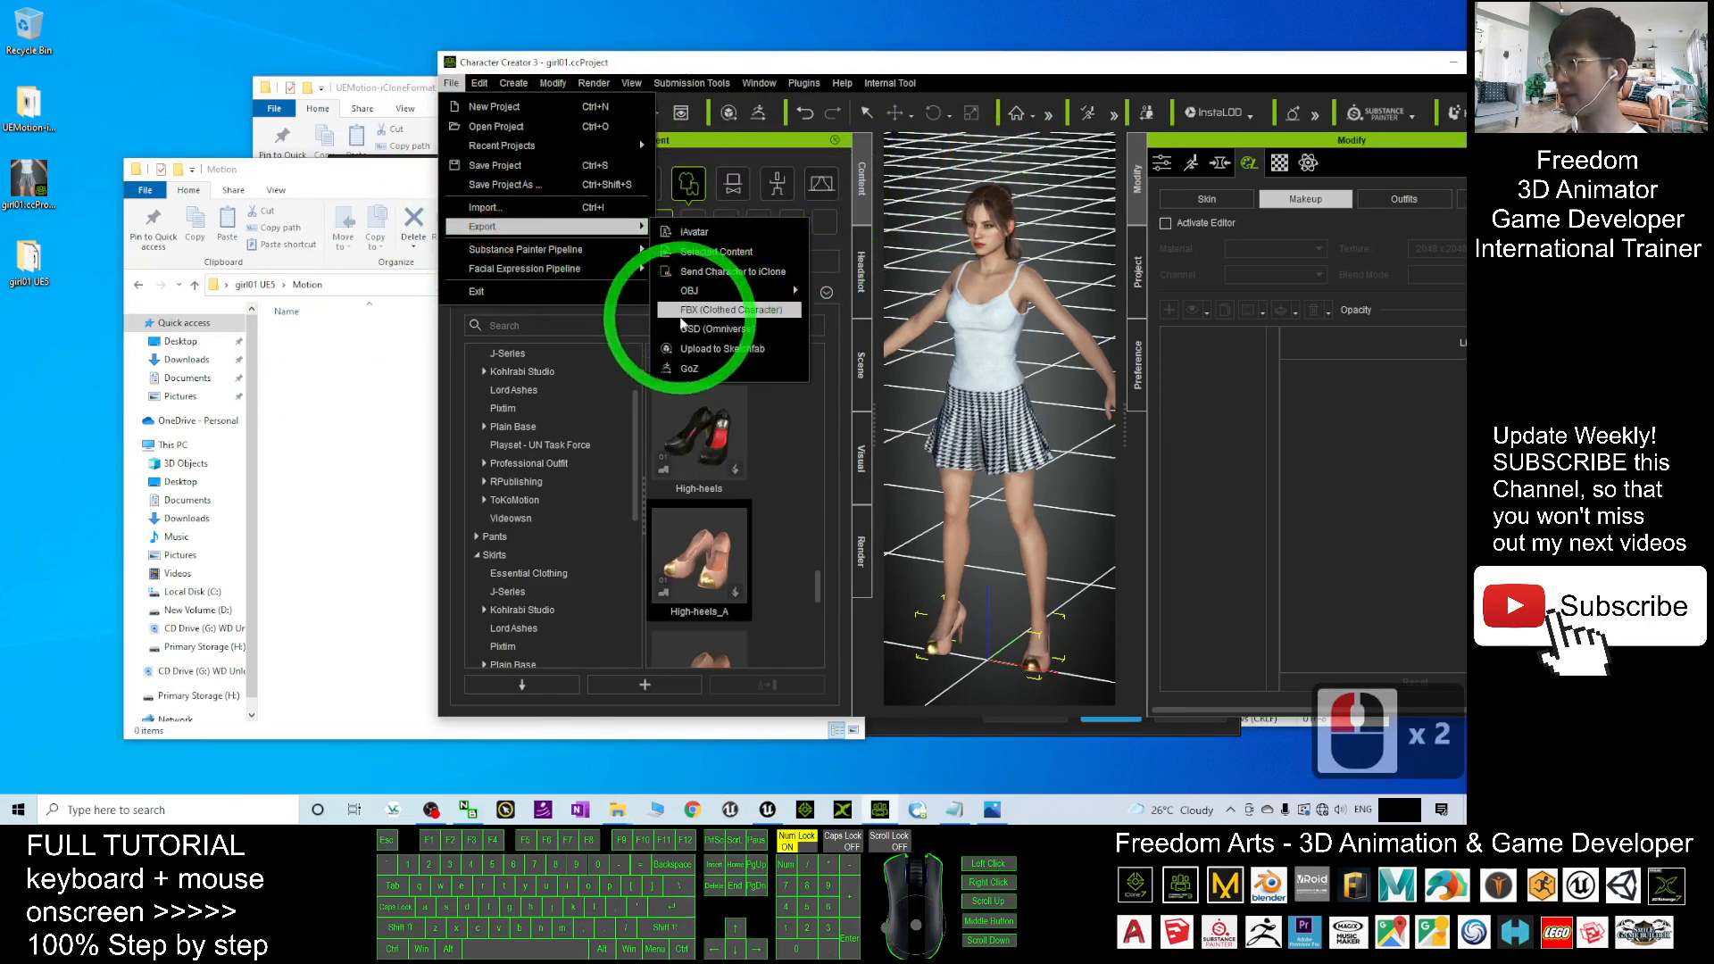
pyautogui.click(682, 312)
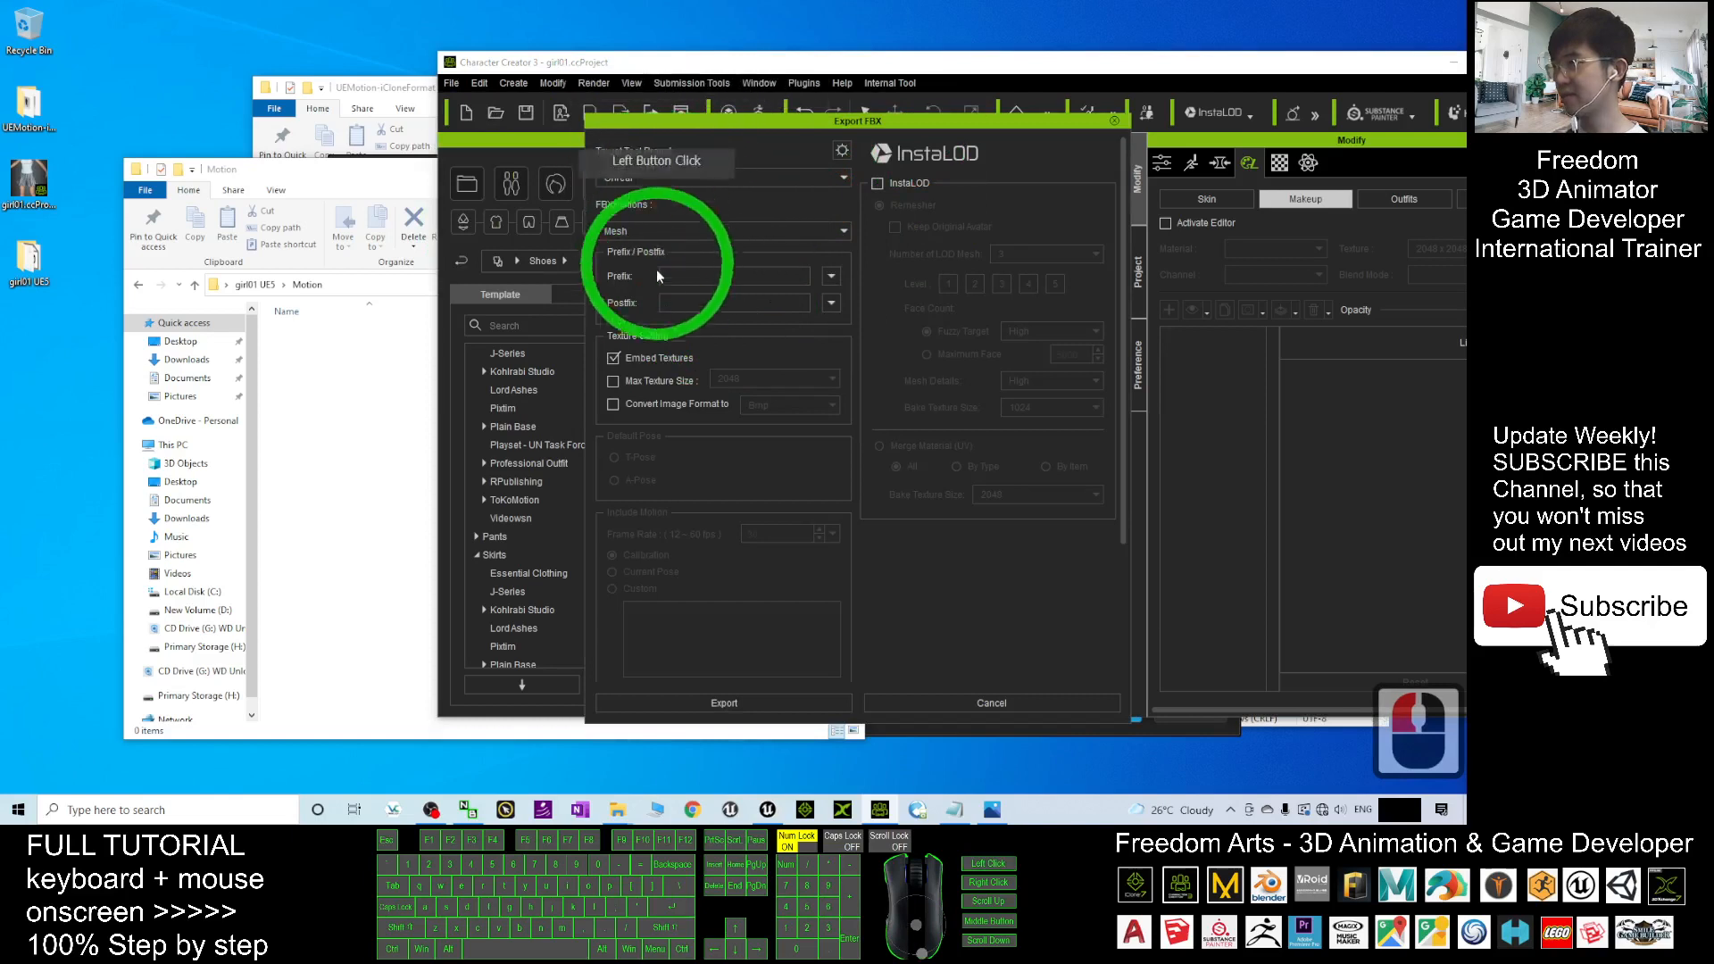
pyautogui.click(631, 183)
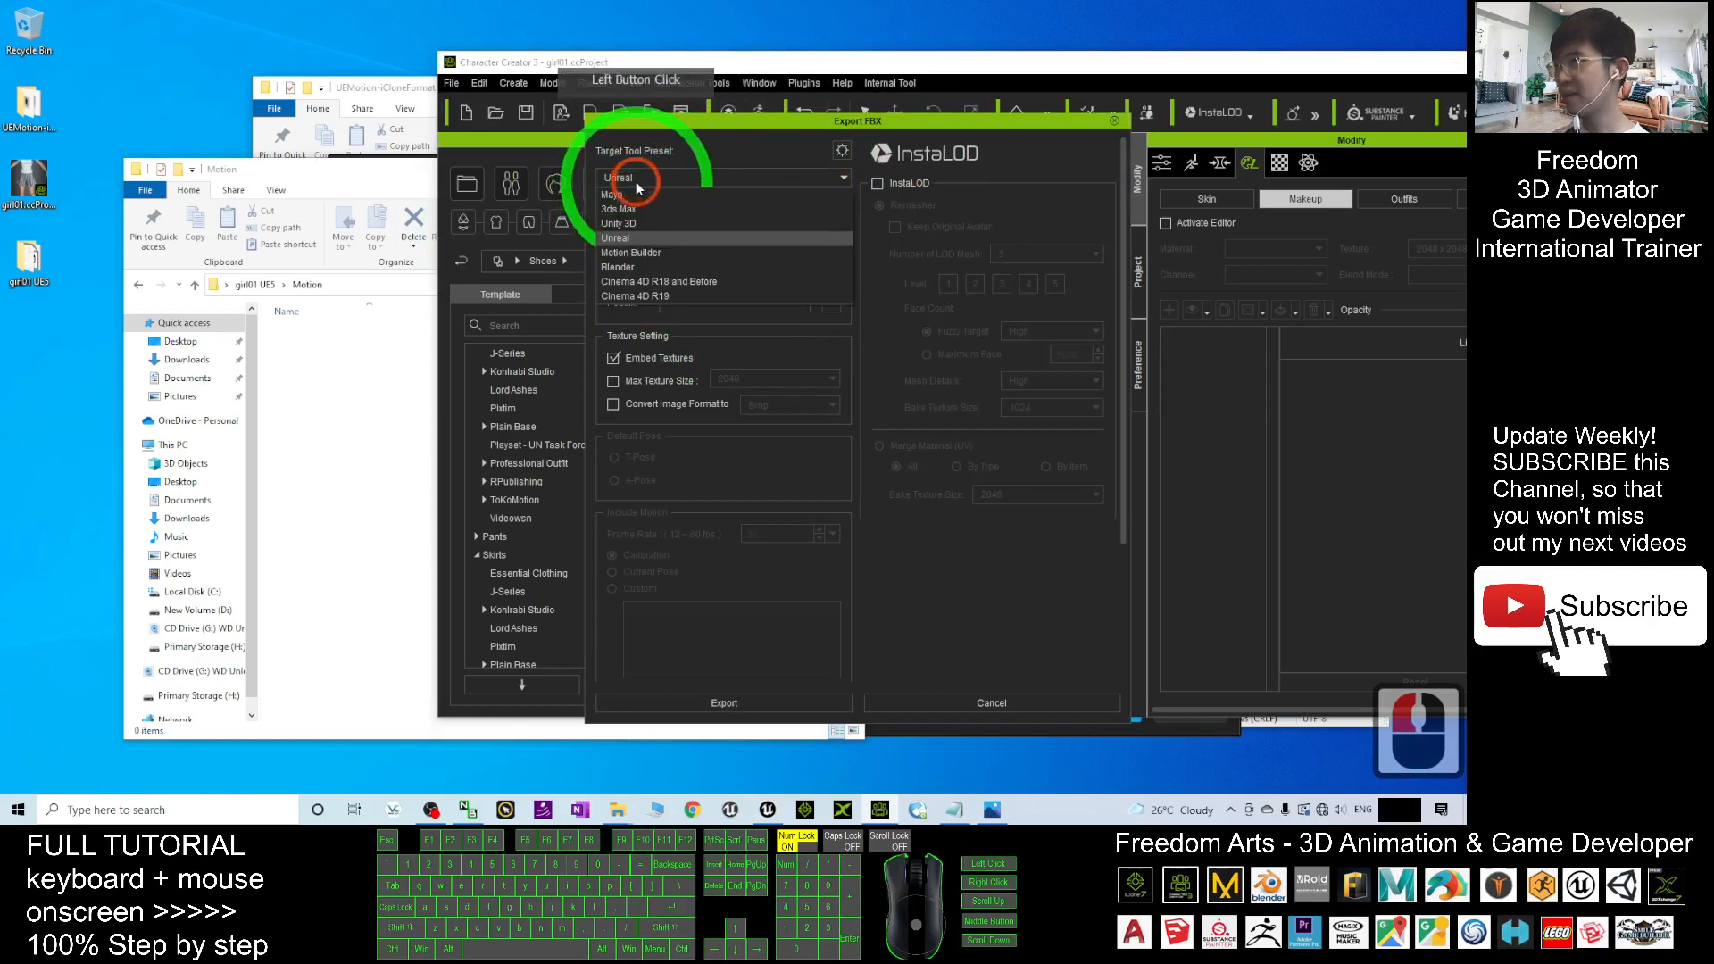
pyautogui.click(625, 239)
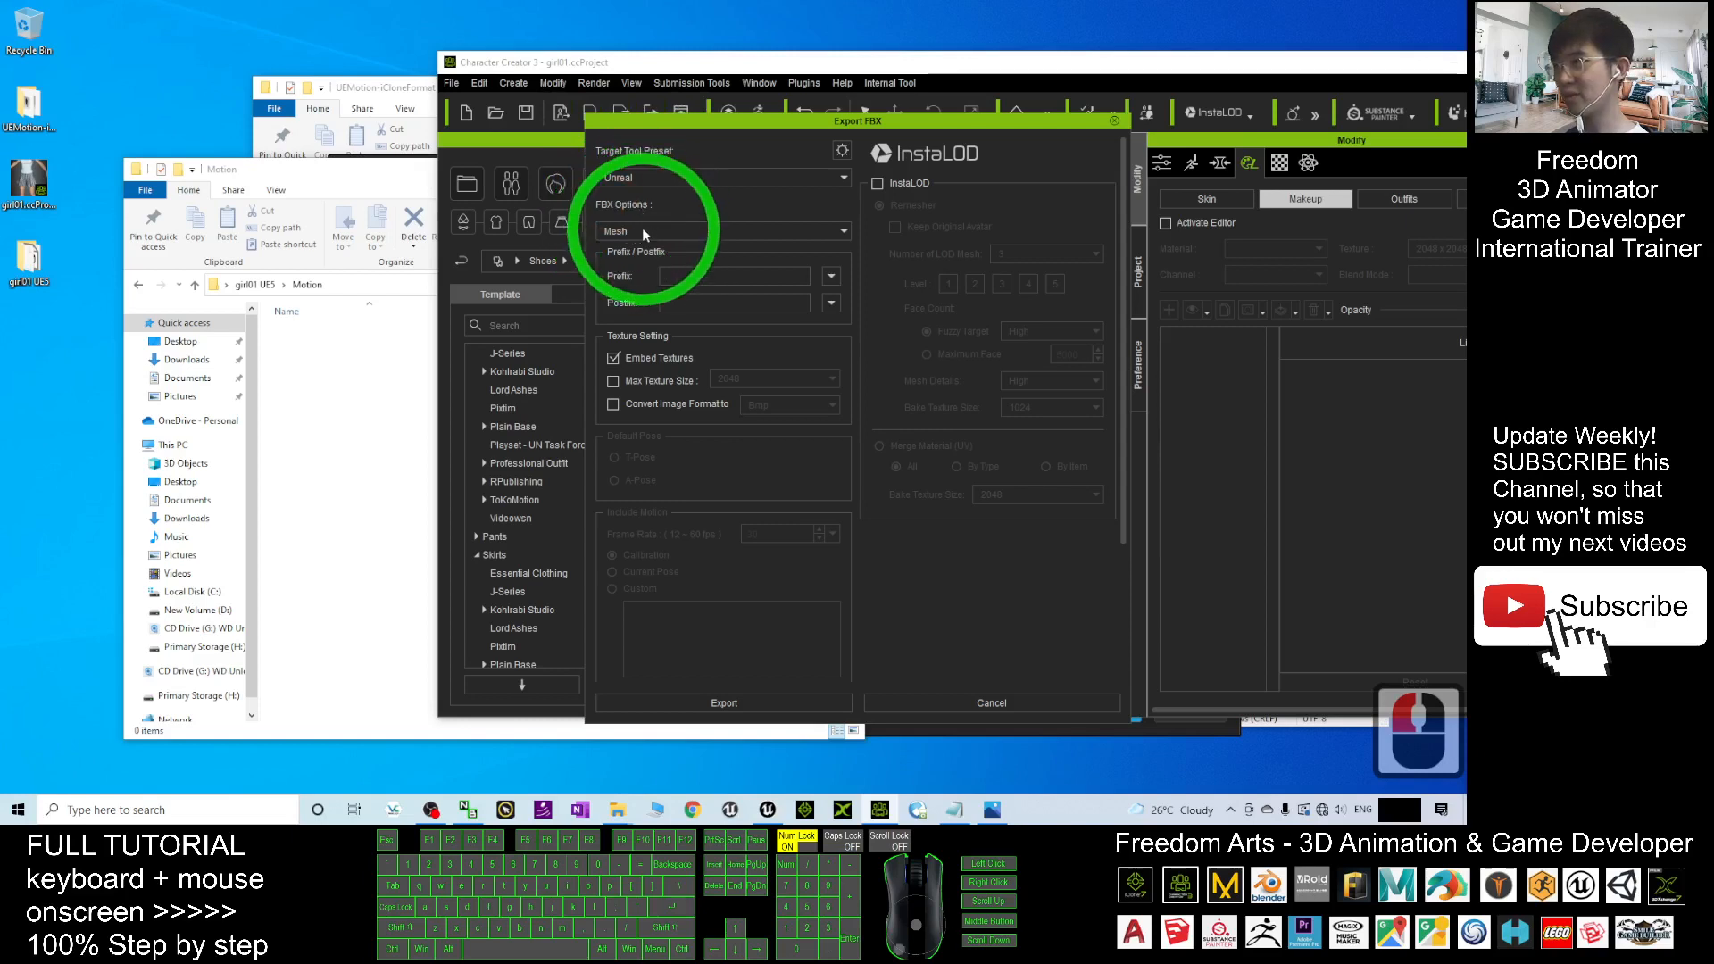
pyautogui.click(641, 230)
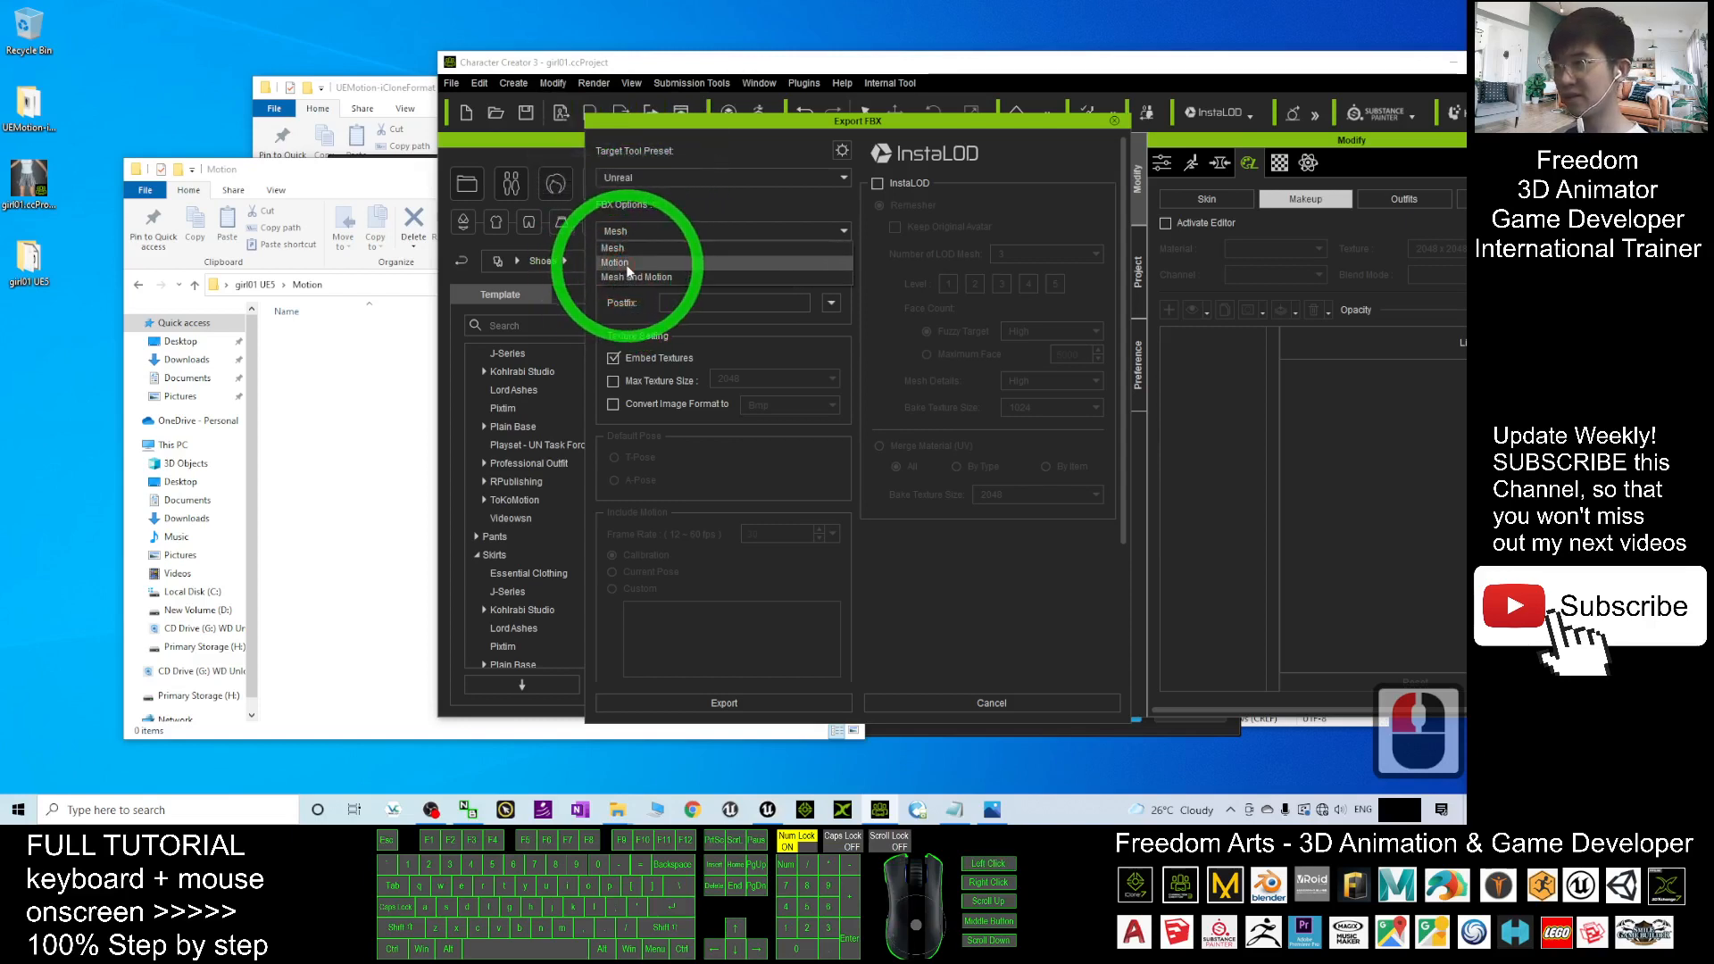
pyautogui.click(626, 266)
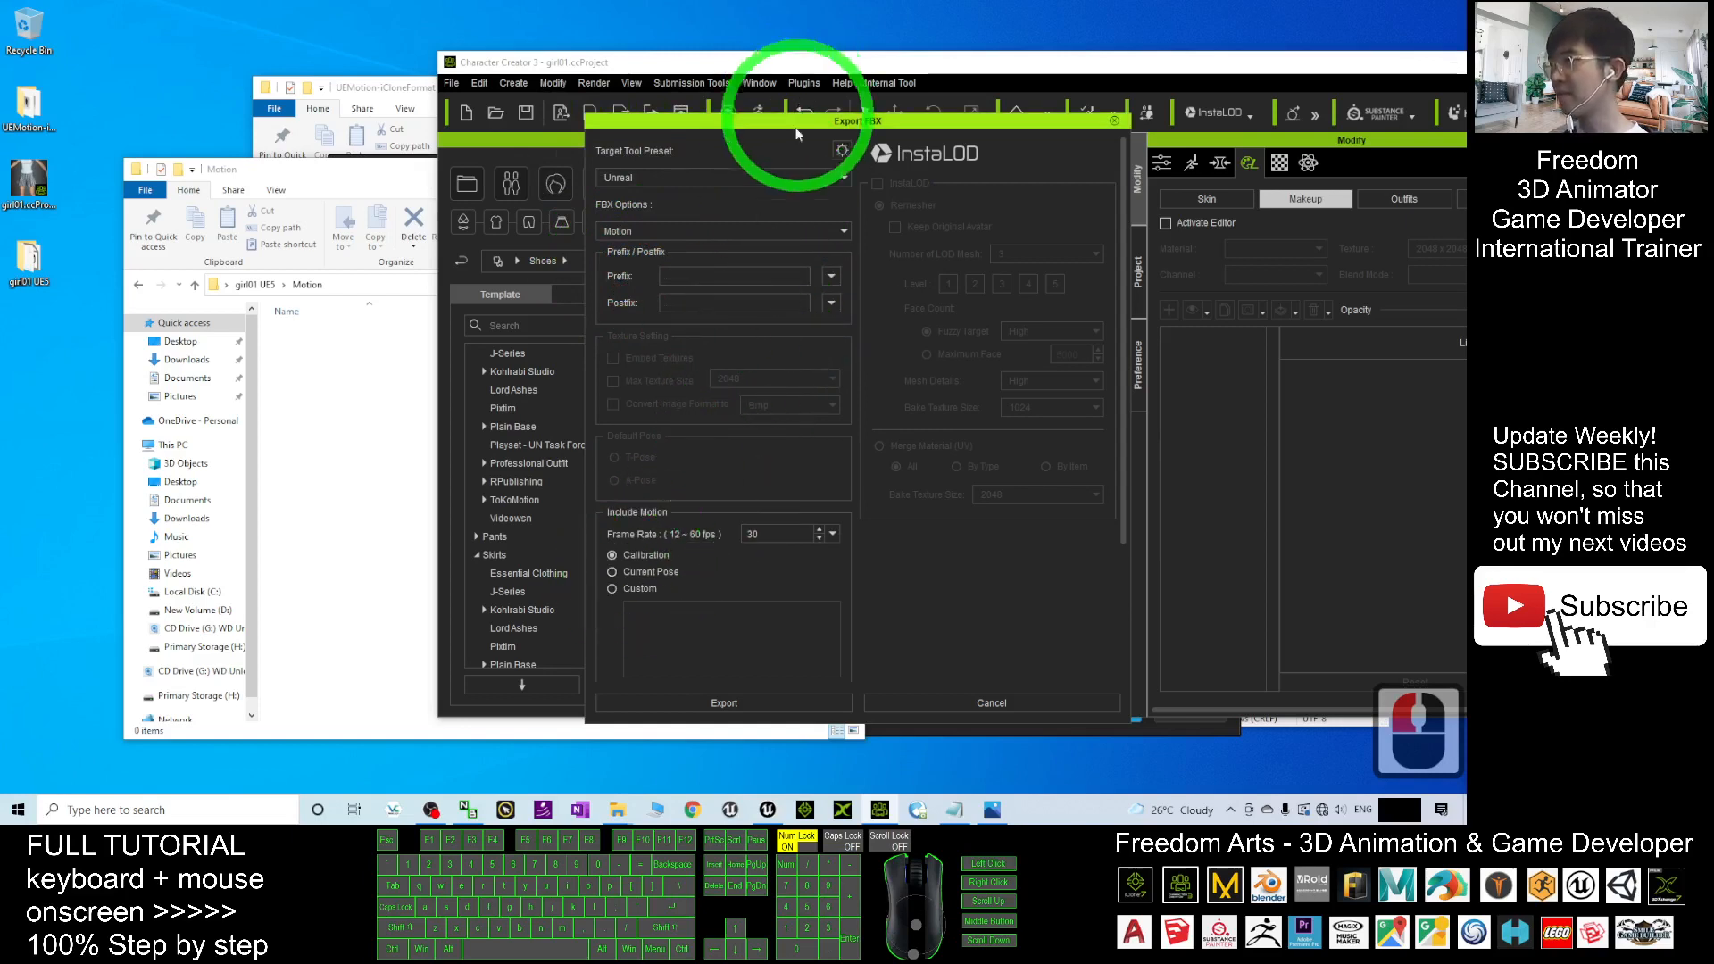
# Set the included motion to Custom in the FBX export options.
pyautogui.moveTo(812, 129); pyautogui.dragTo(803, 88)
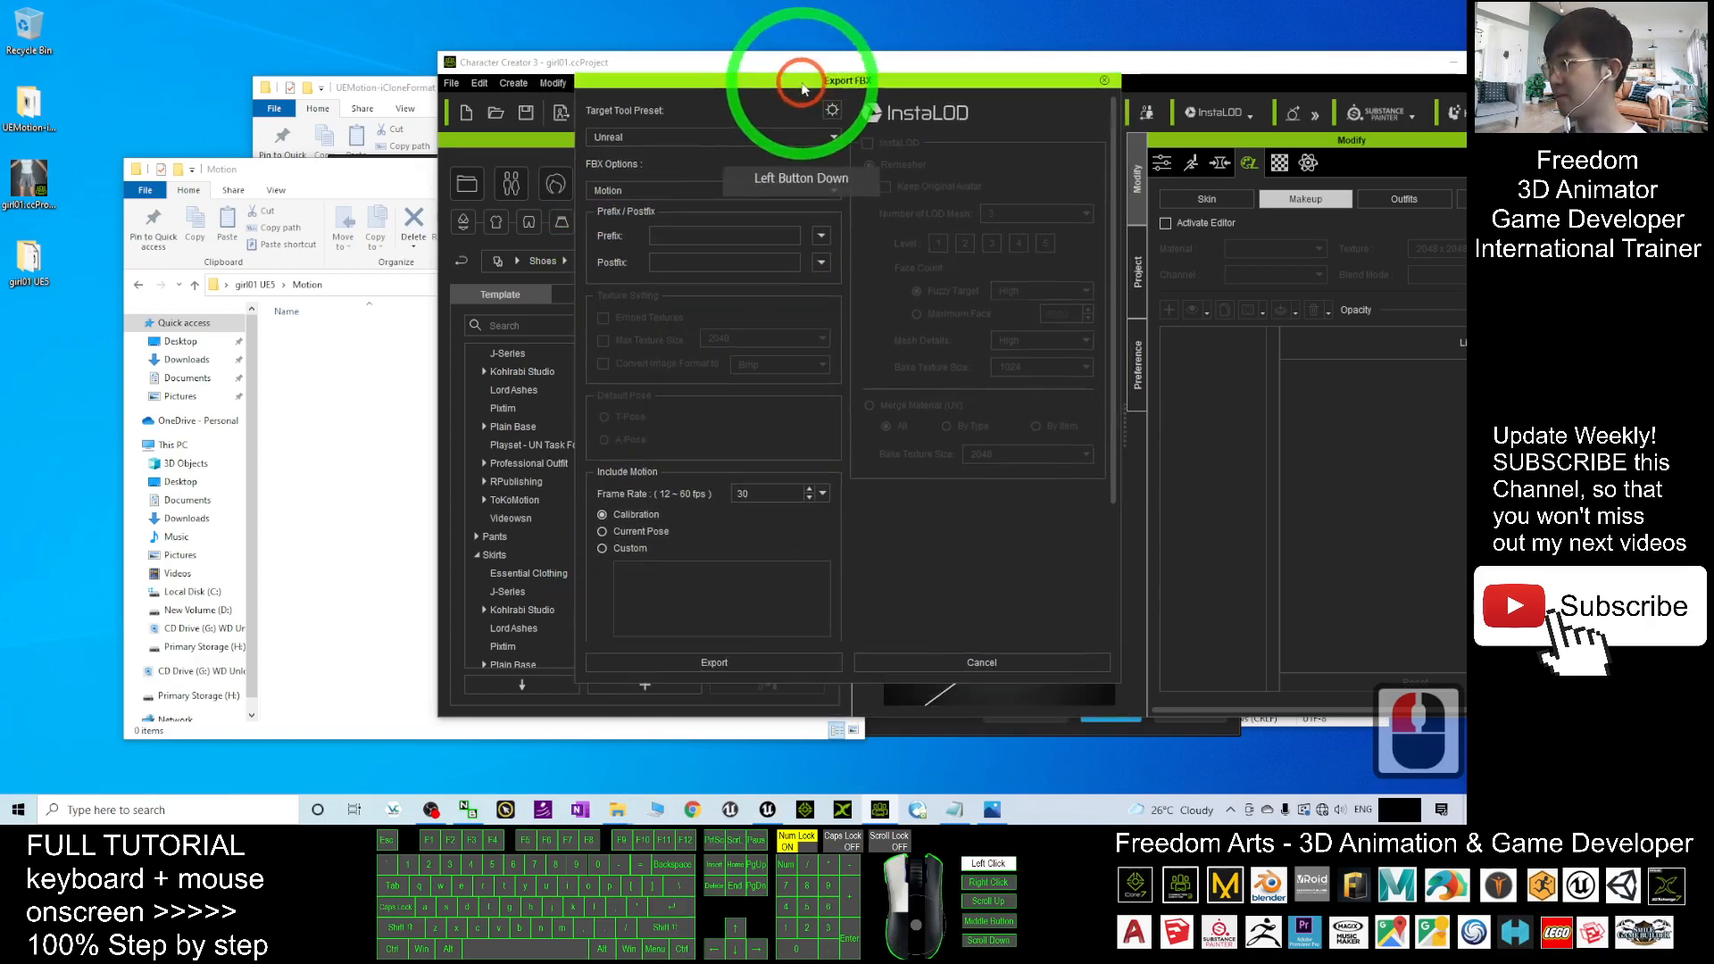
pyautogui.click(604, 549)
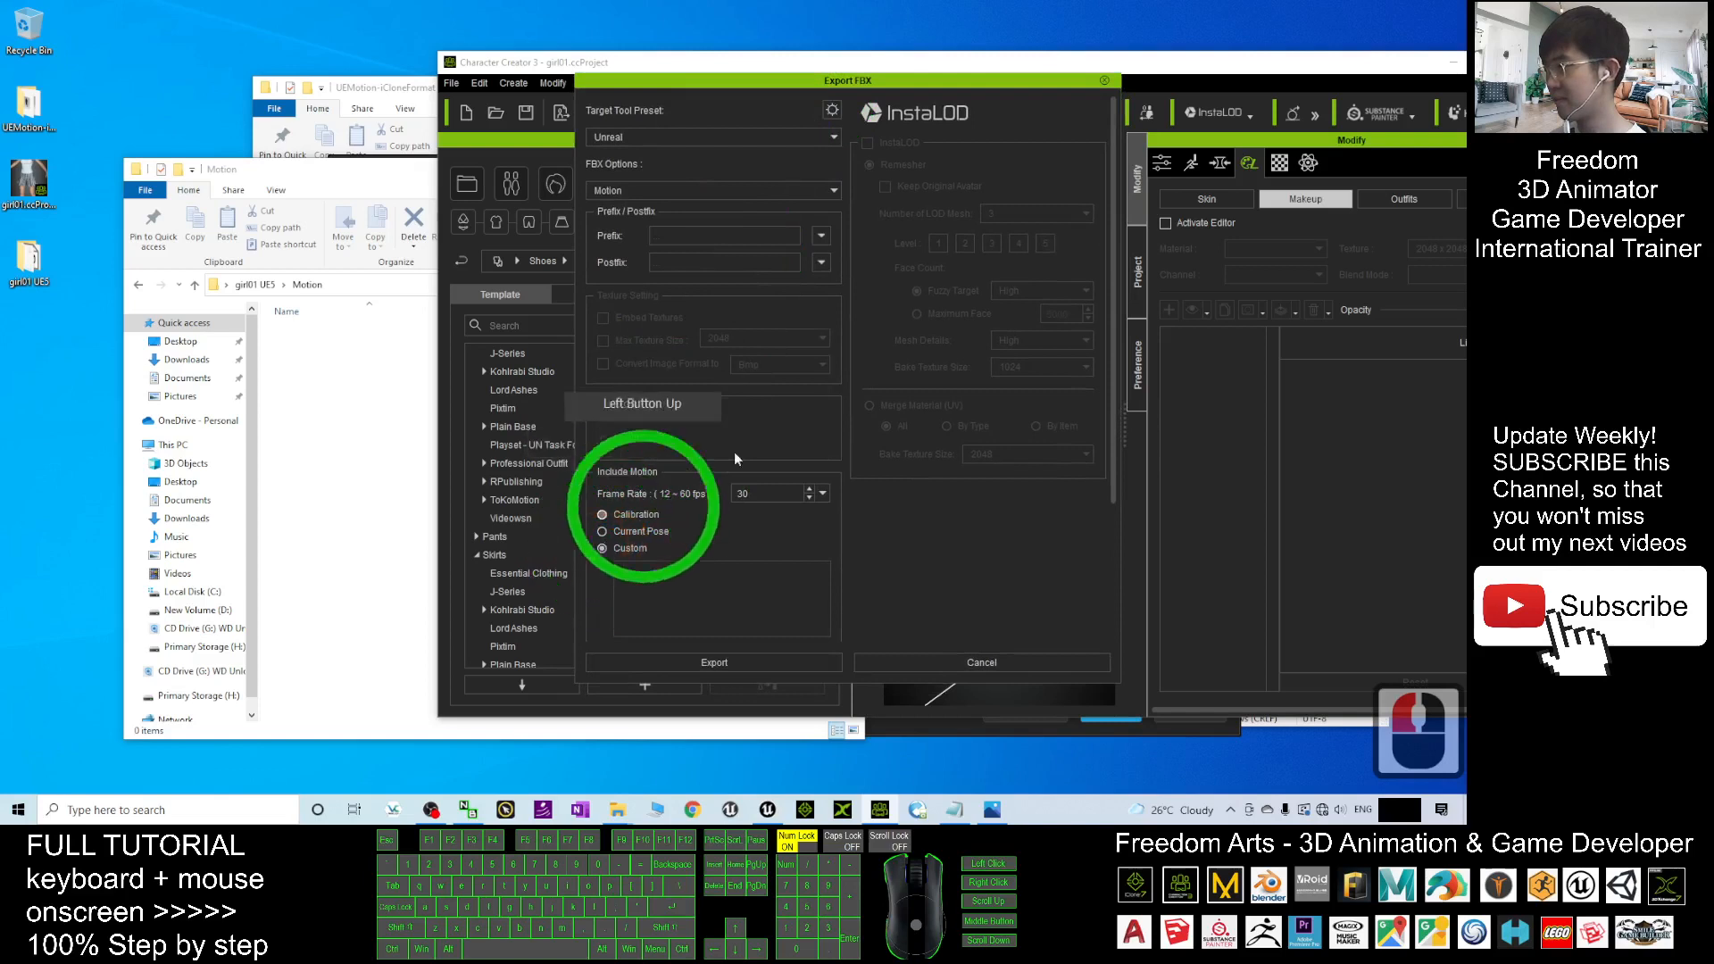
pyautogui.moveTo(1116, 260); pyautogui.dragTo(1117, 372)
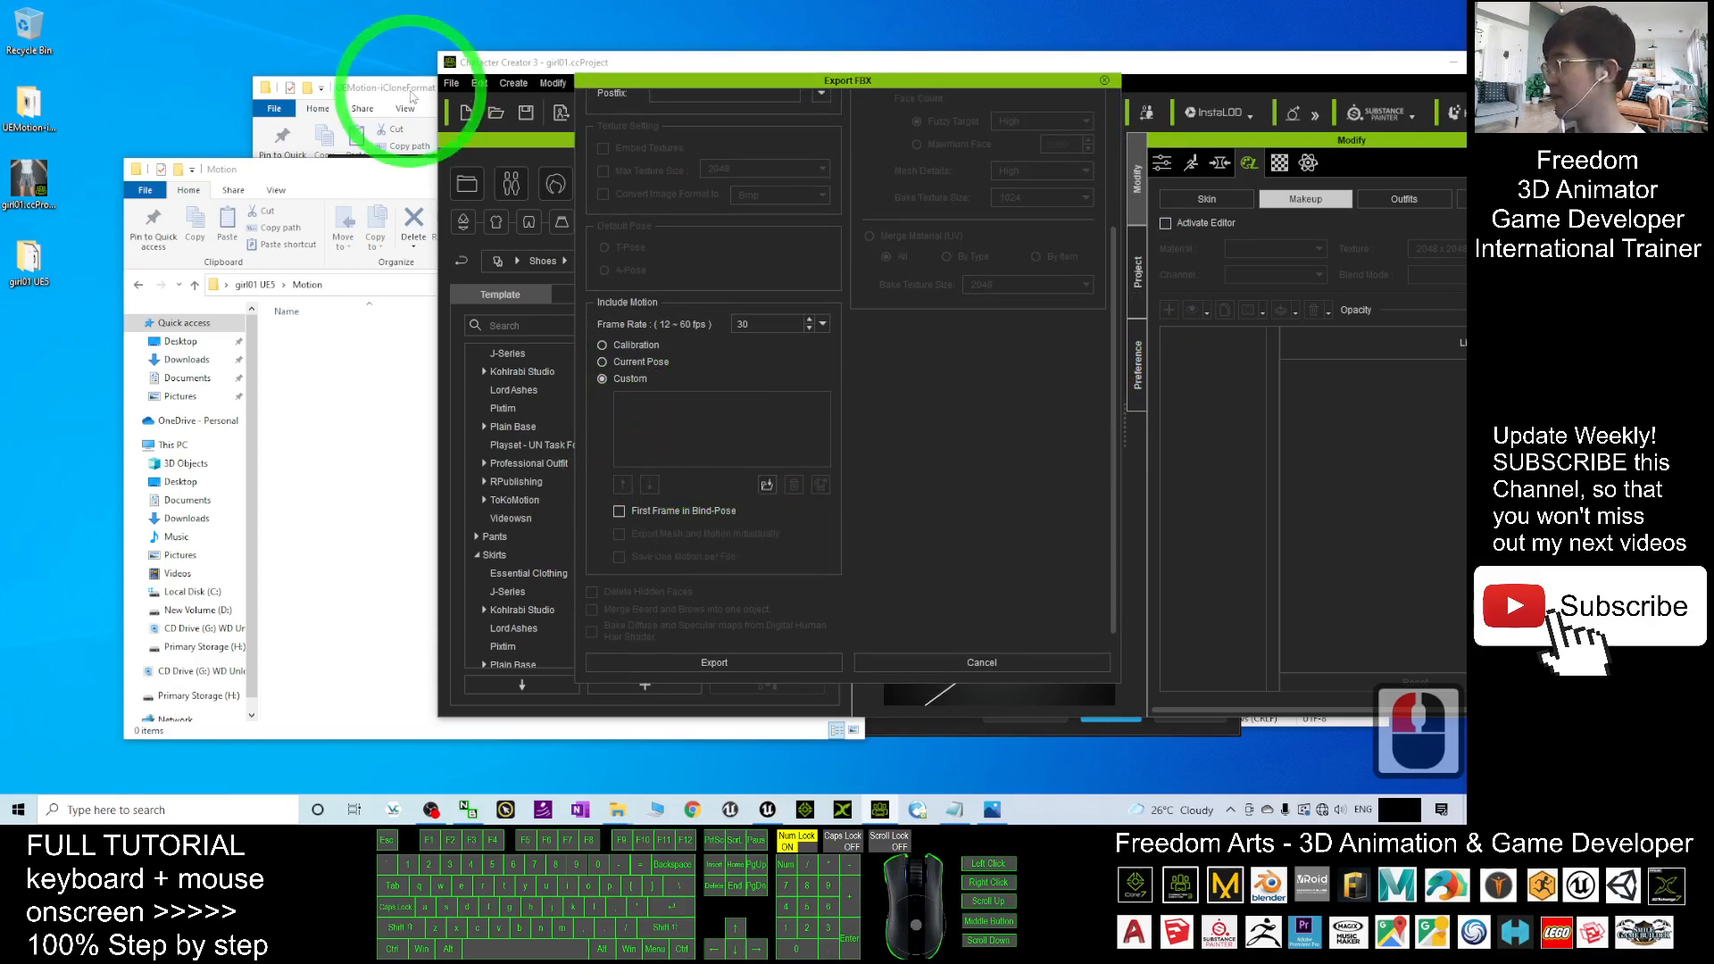
# Review the motion files in the UEMotion-iCloneFormat folder and their download link in Notes.txt, and return to the FBX export settings.
pyautogui.moveTo(388, 95); pyautogui.dragTo(323, 104)
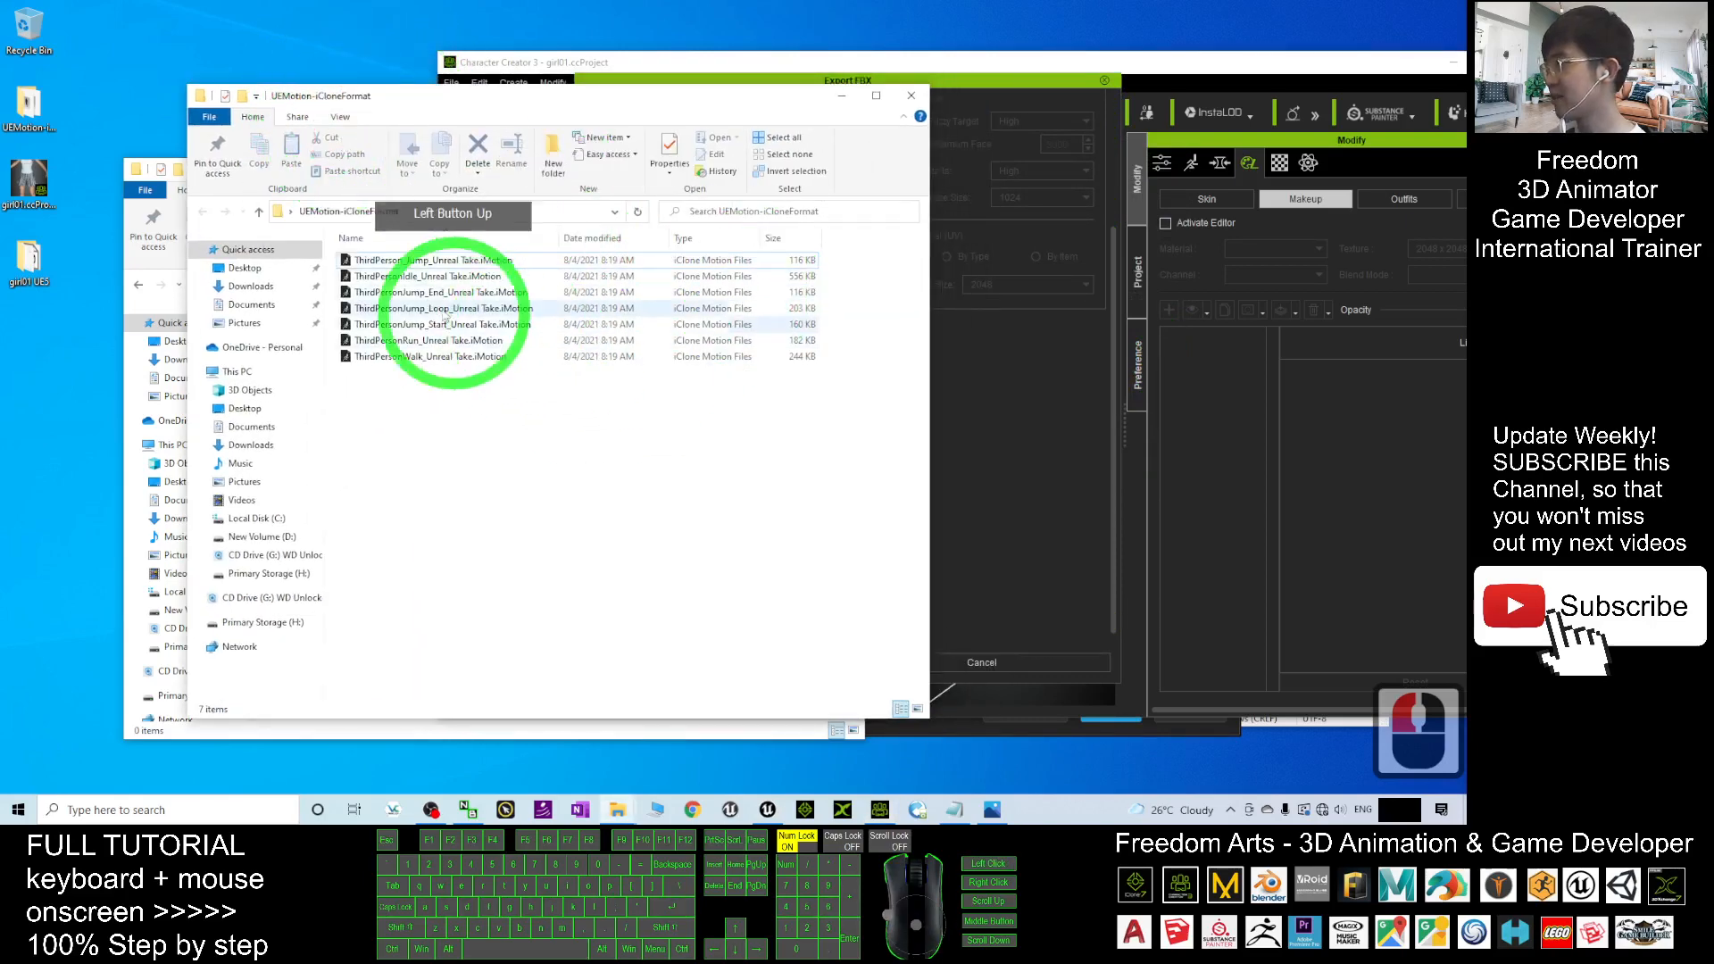
pyautogui.click(955, 810)
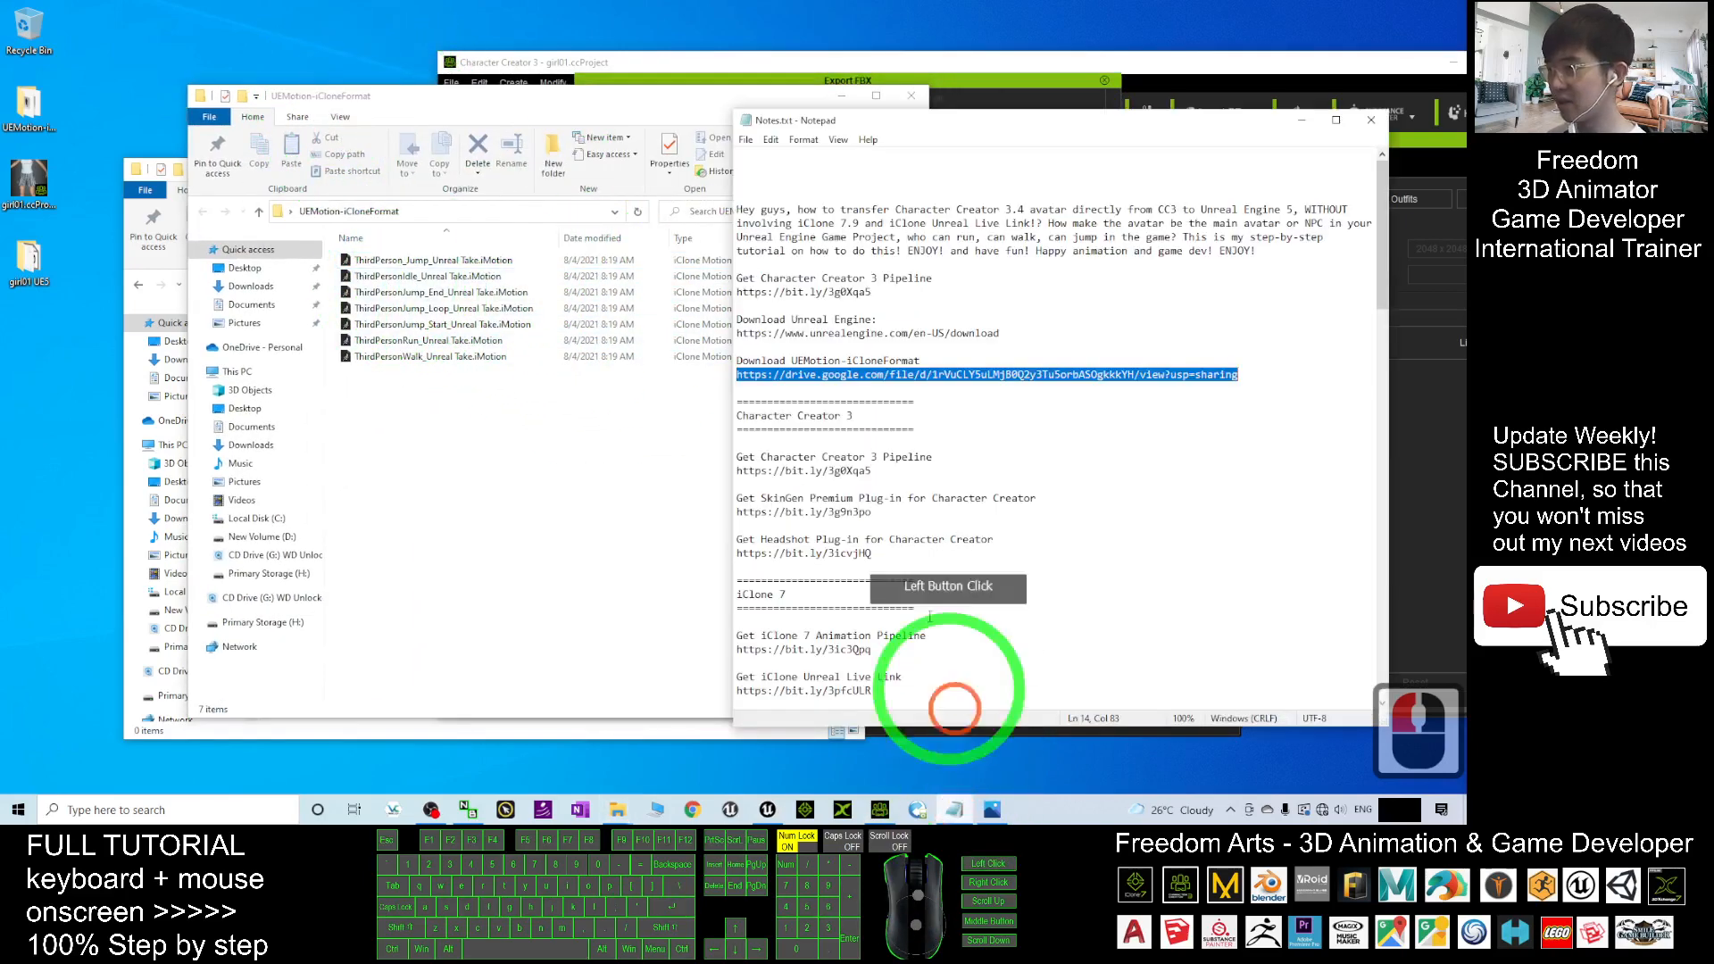
pyautogui.tripleClick(794, 379)
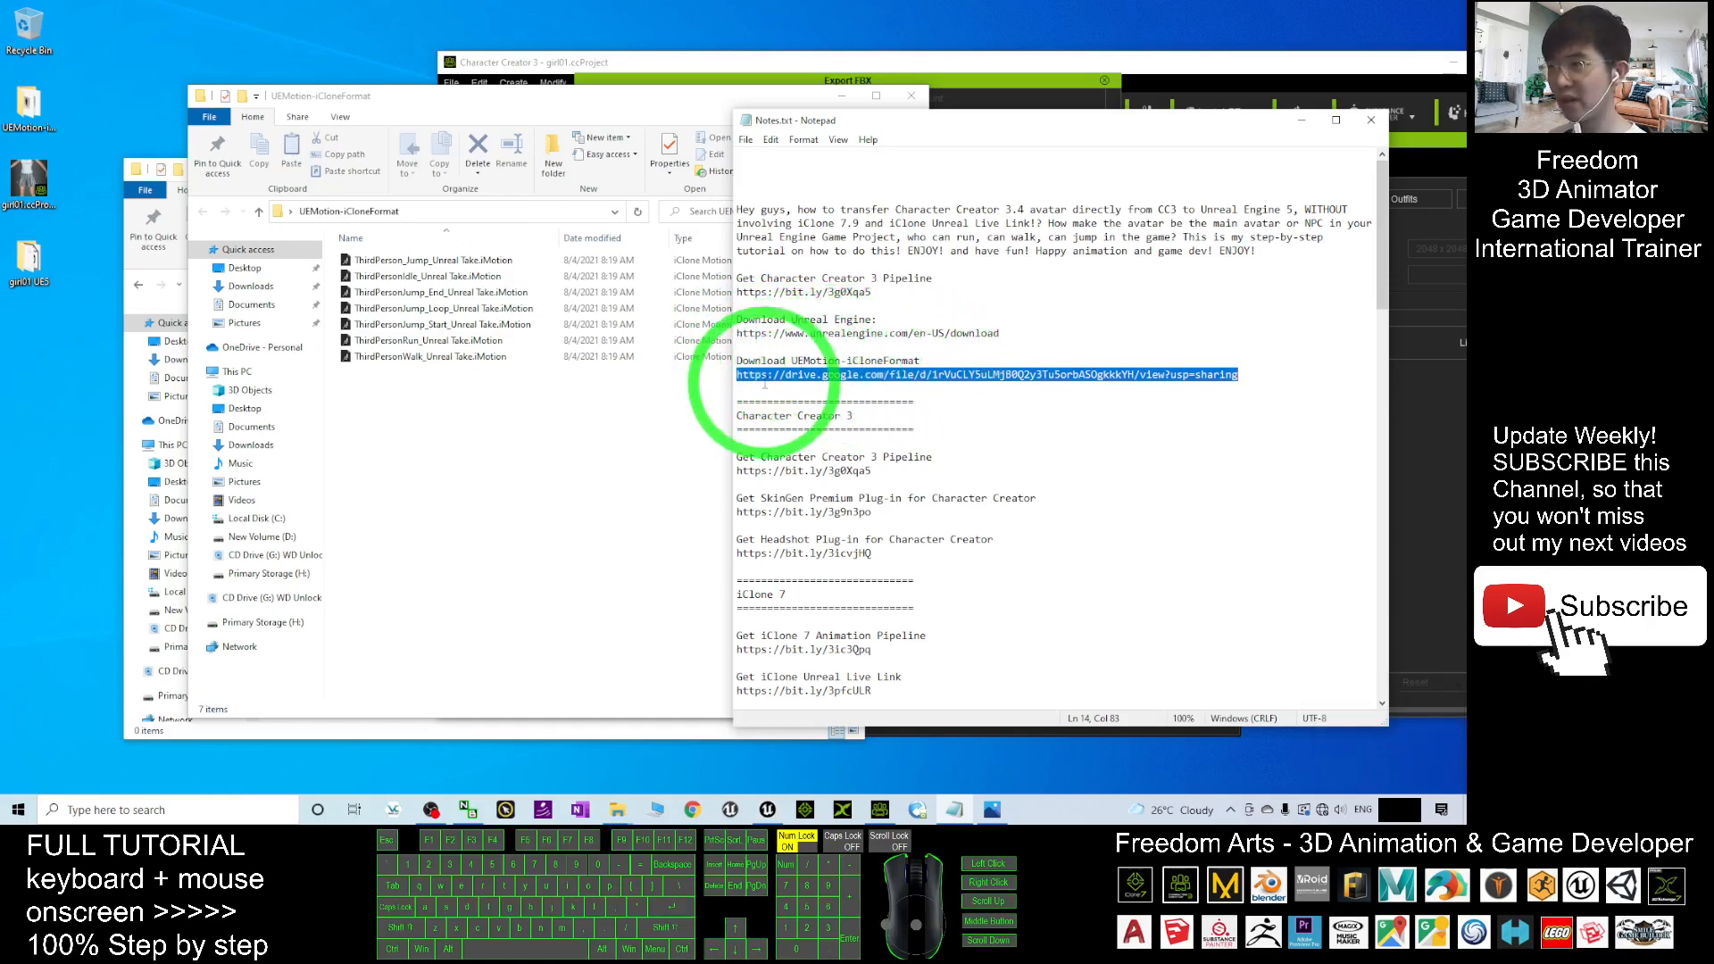
pyautogui.click(464, 426)
pyautogui.moveTo(463, 425); pyautogui.dragTo(419, 254)
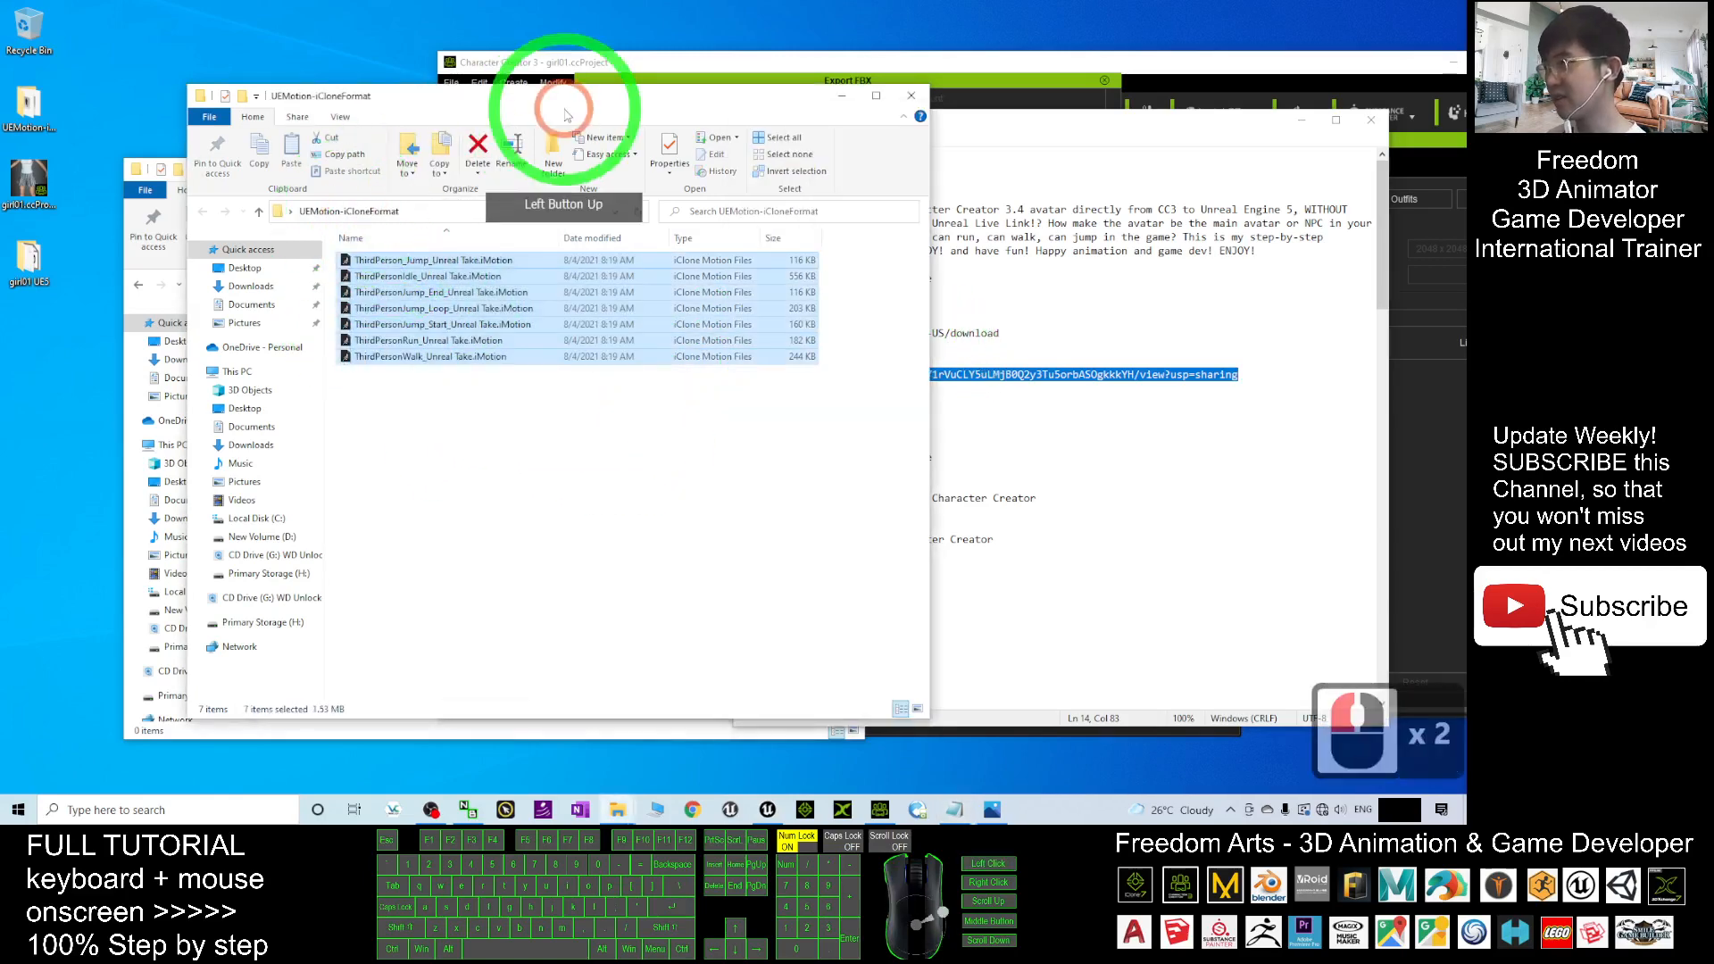
pyautogui.moveTo(575, 97); pyautogui.dragTo(610, 212)
pyautogui.click(775, 59)
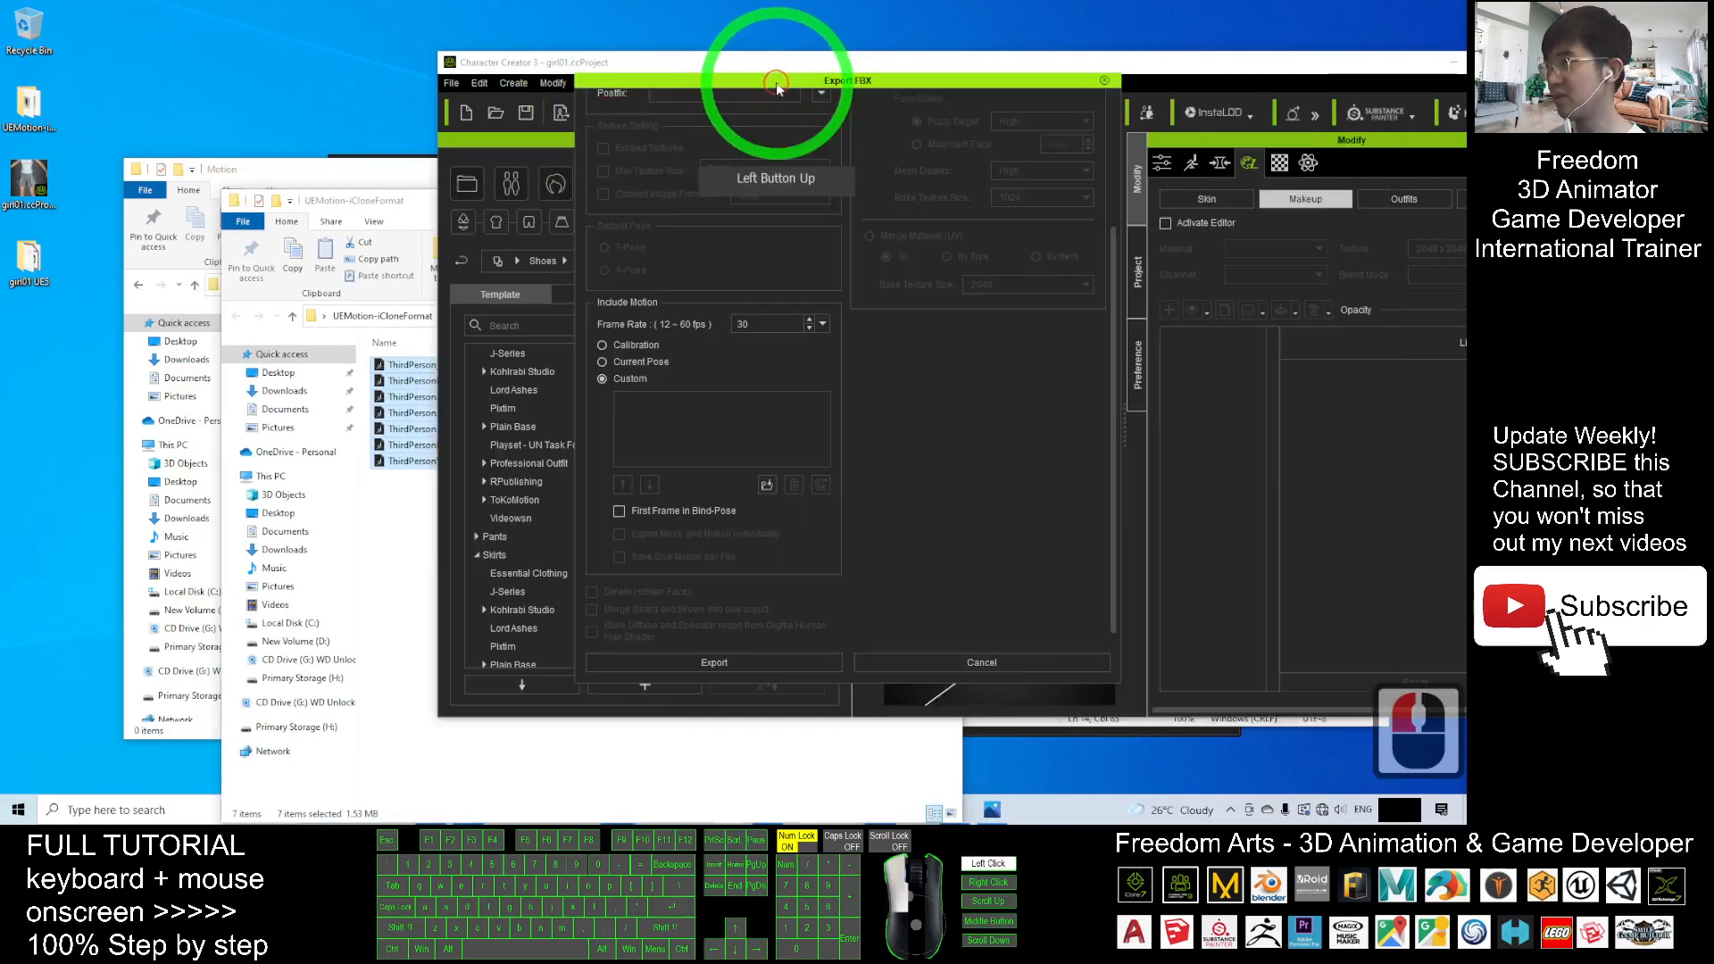
# Load all the ThirdPerson iMotion files from the desktop's UEMotion-iCloneFormat folder into the custom motion list.
pyautogui.click(624, 378)
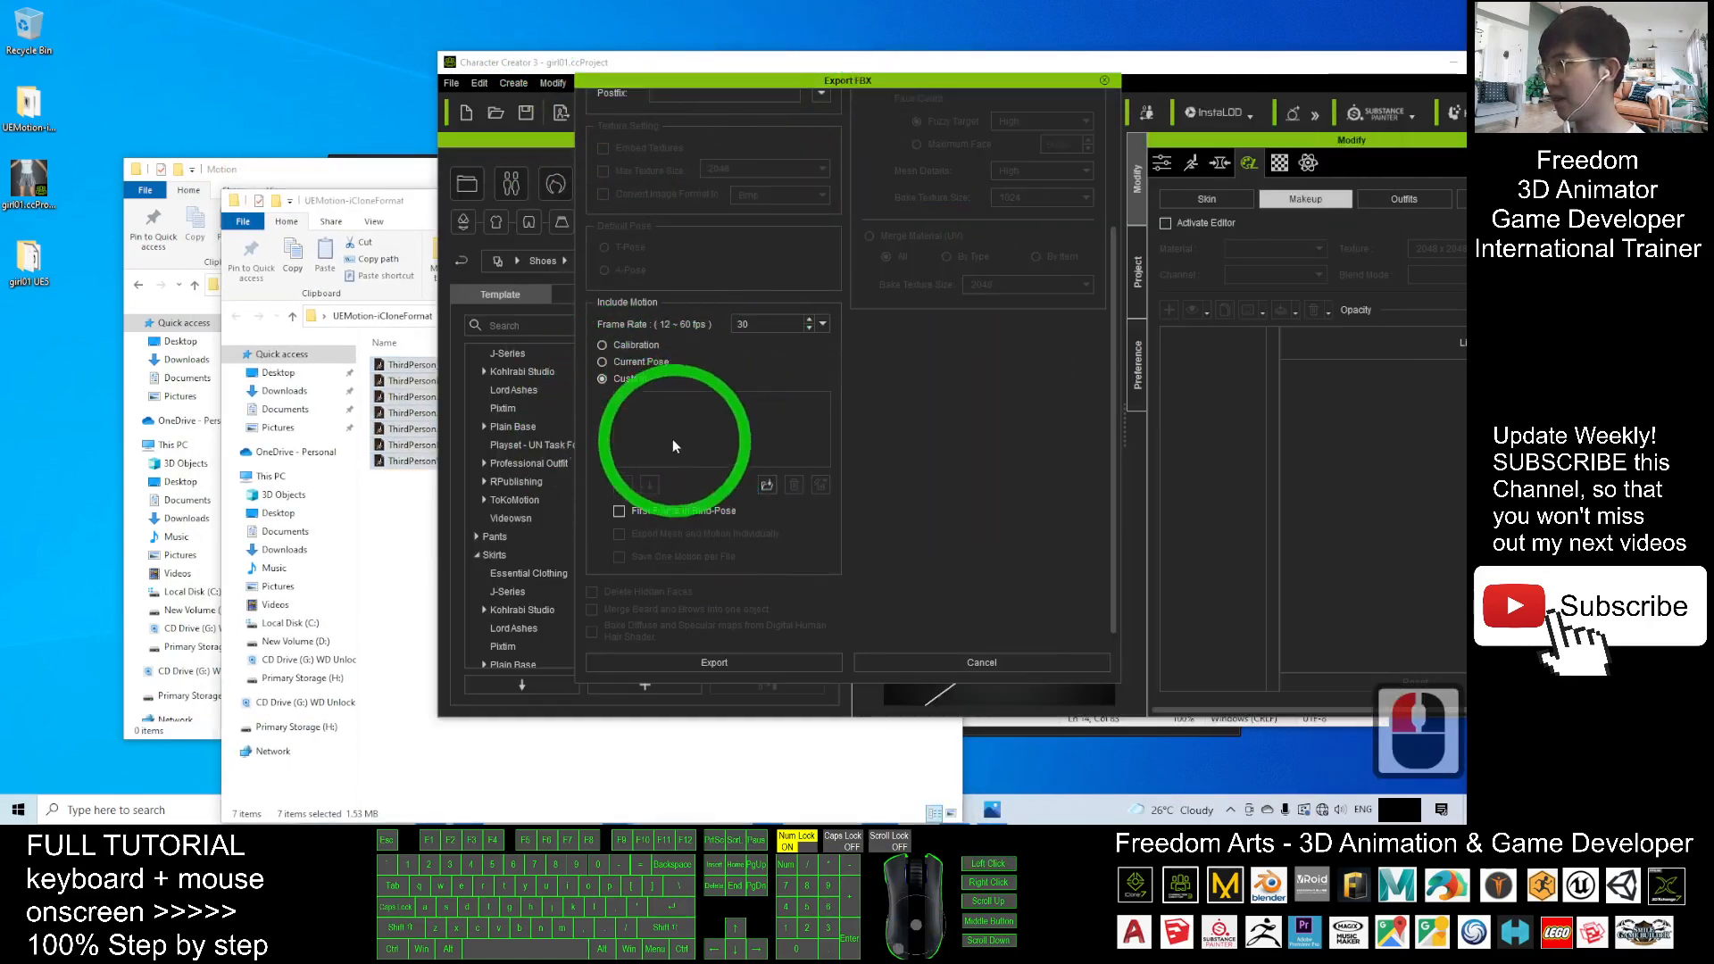
pyautogui.click(766, 486)
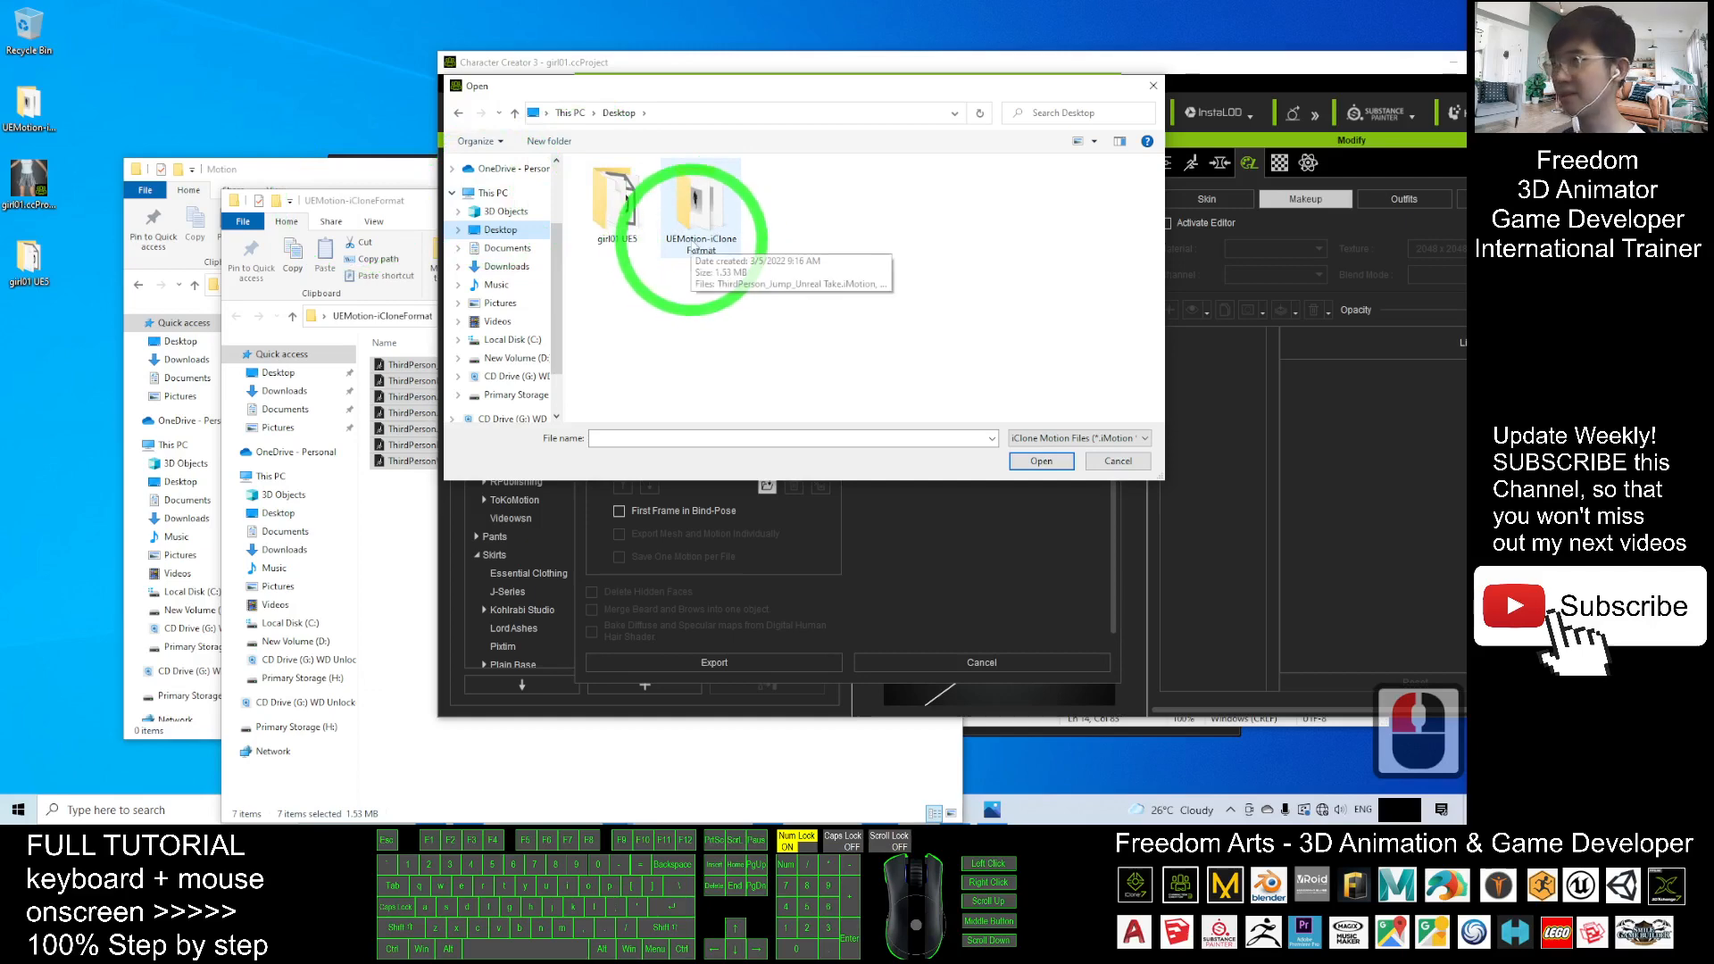
pyautogui.doubleClick(701, 217)
pyautogui.moveTo(814, 330); pyautogui.dragTo(632, 222)
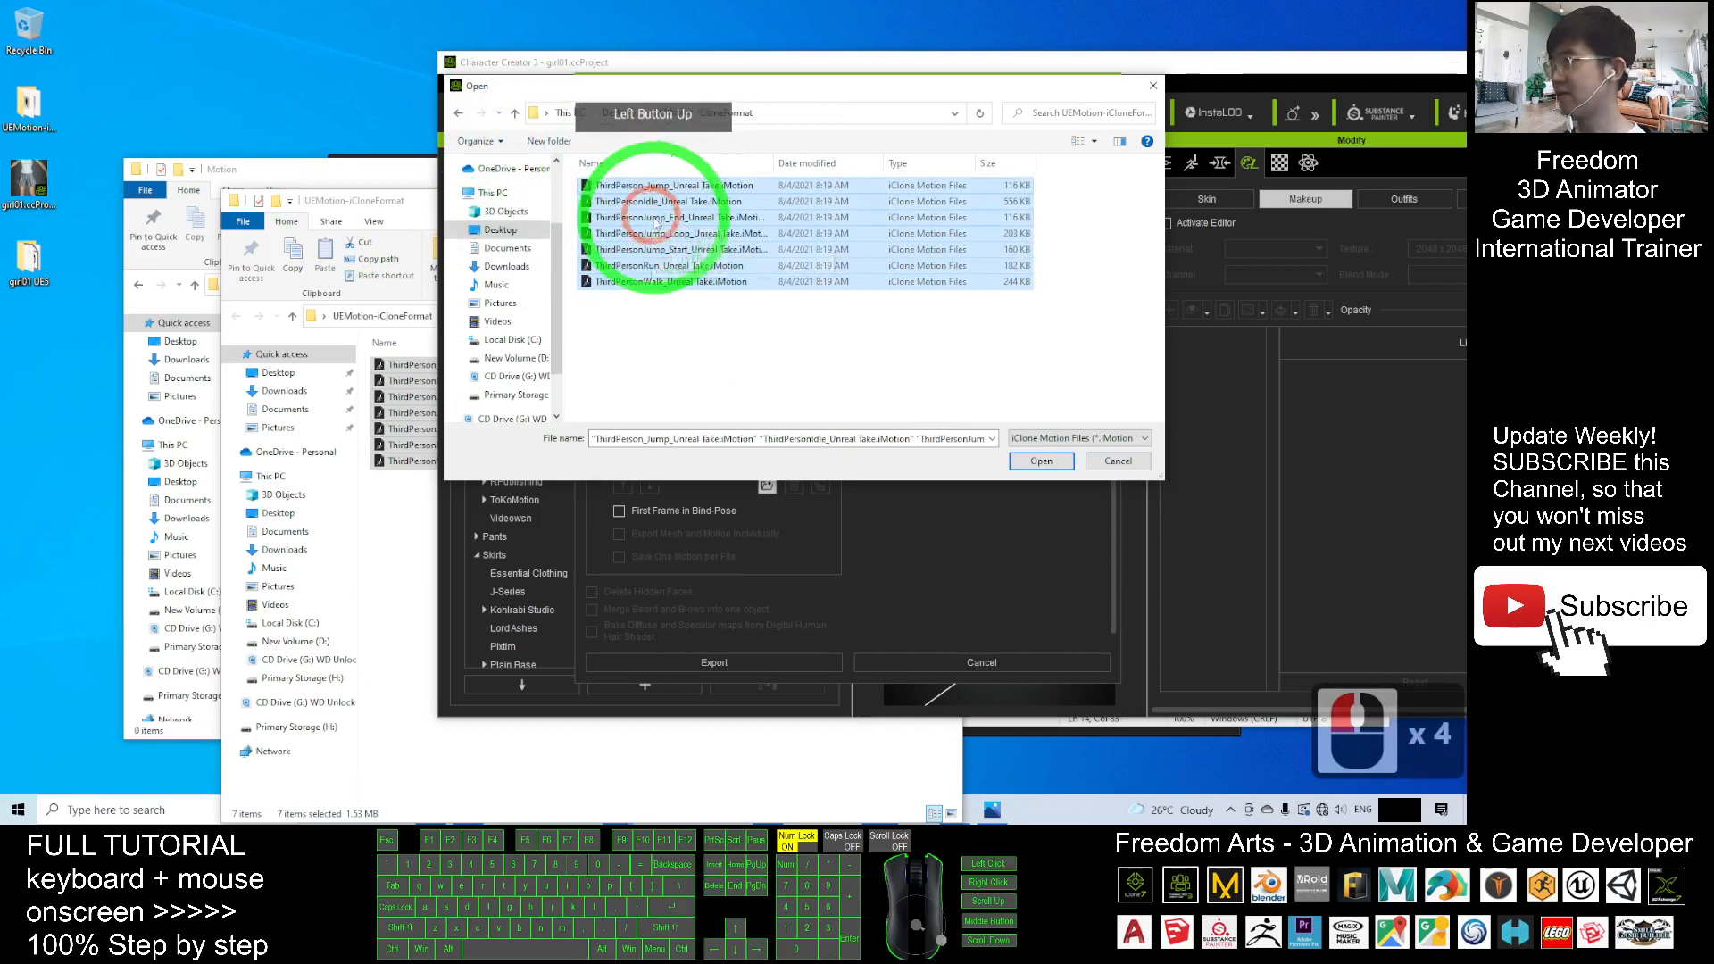
pyautogui.click(1041, 460)
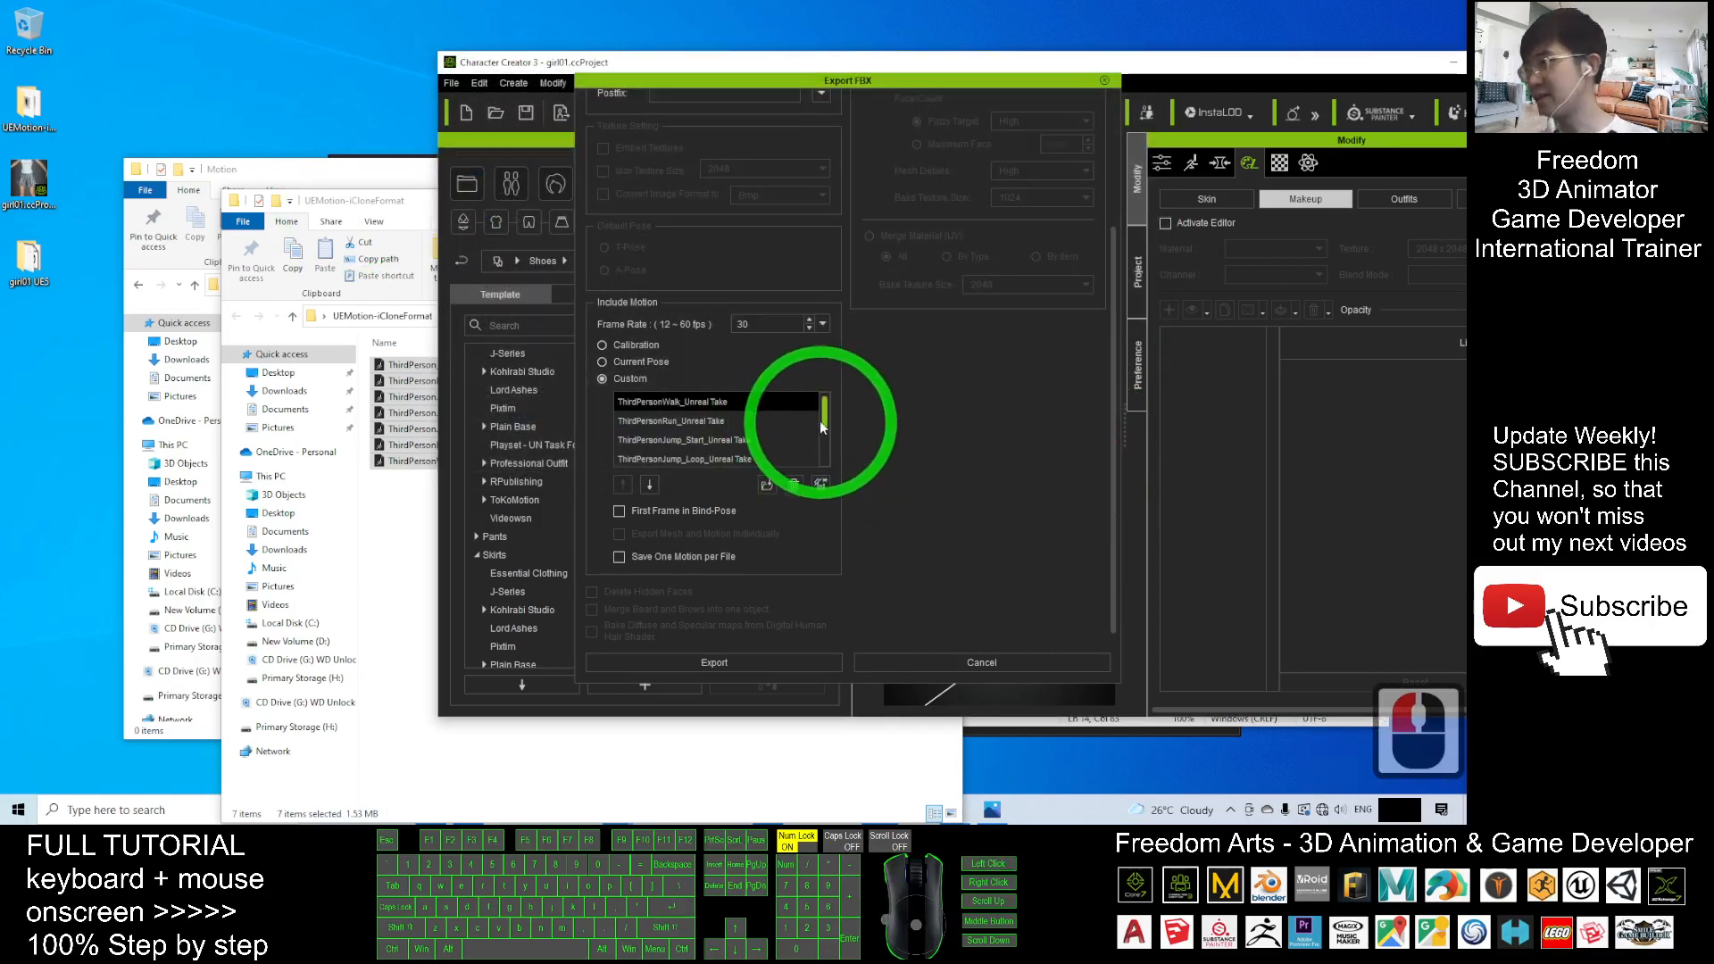
pyautogui.moveTo(820, 421); pyautogui.dragTo(835, 383)
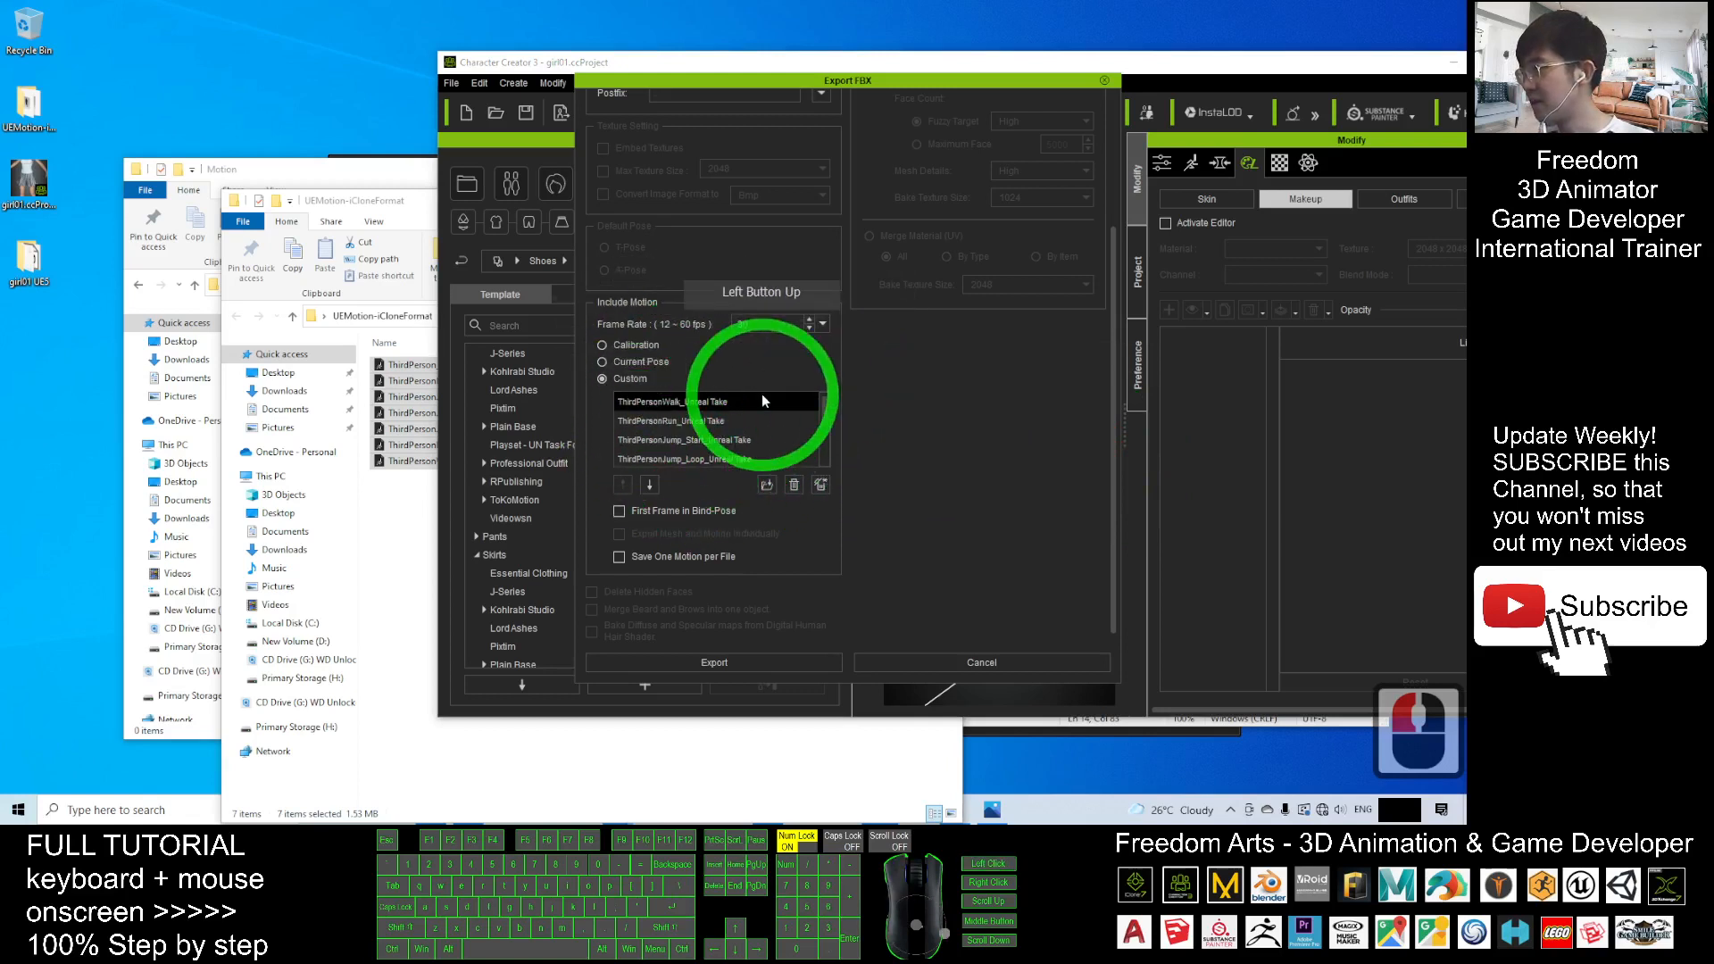
# Enable Save One Motion per File and start the motion export, accepting the re-import warning.
pyautogui.click(620, 556)
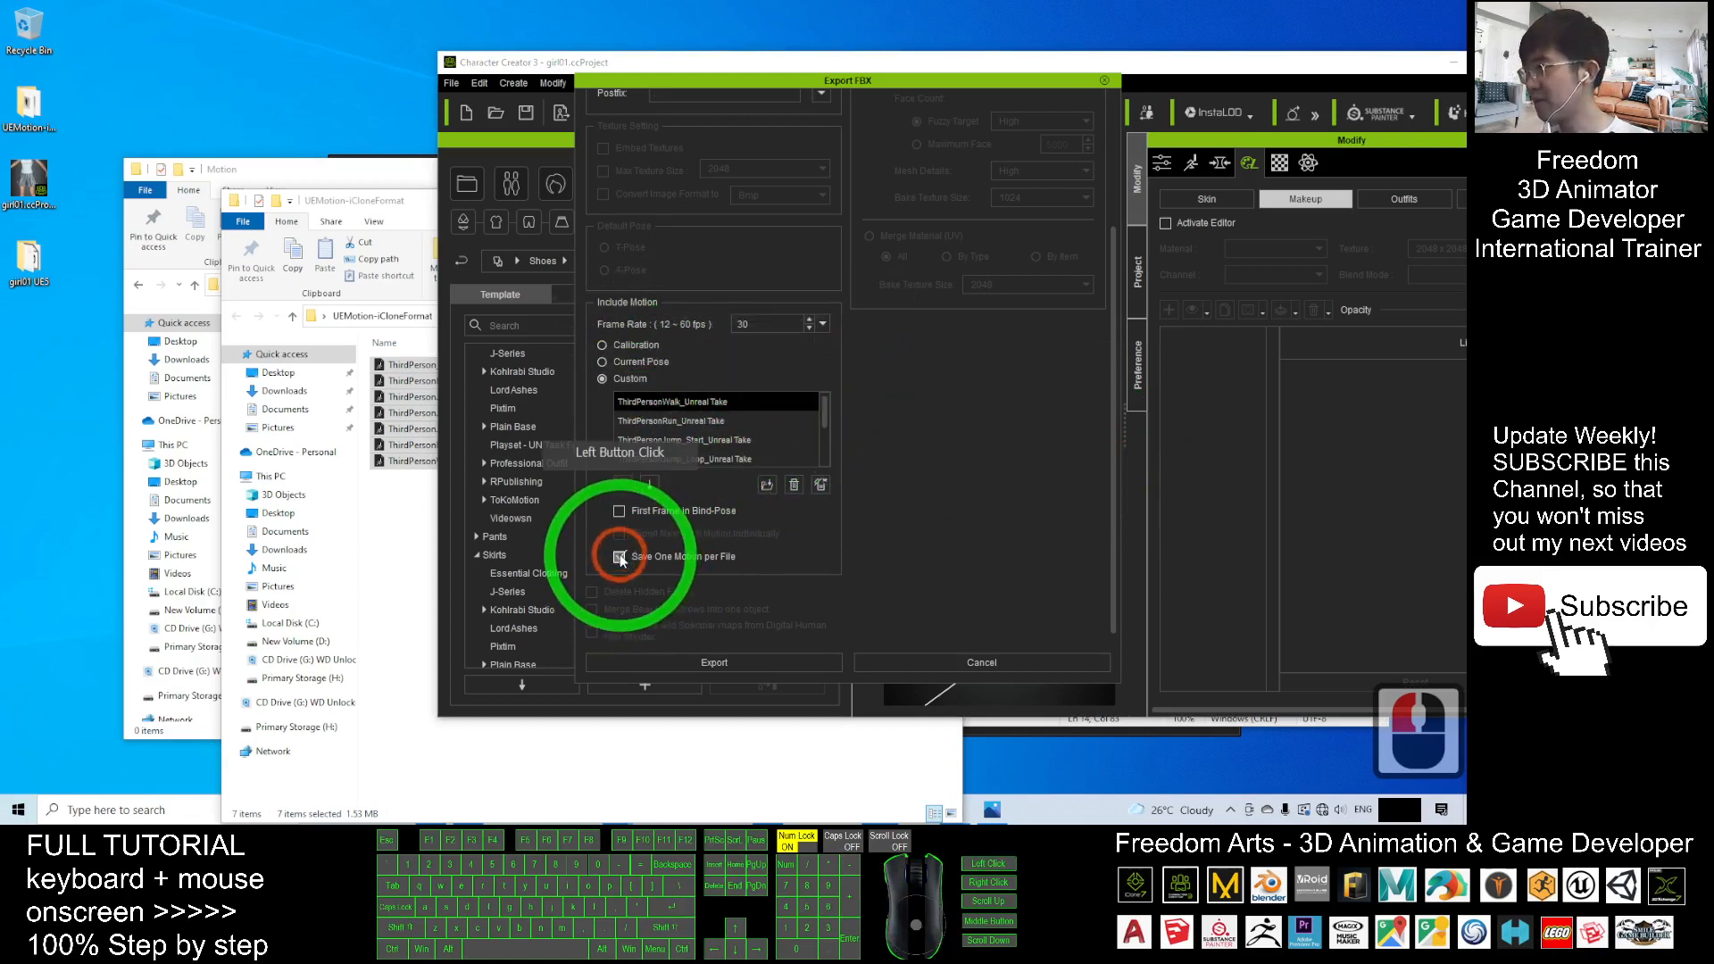
pyautogui.scroll(10, 935, 458)
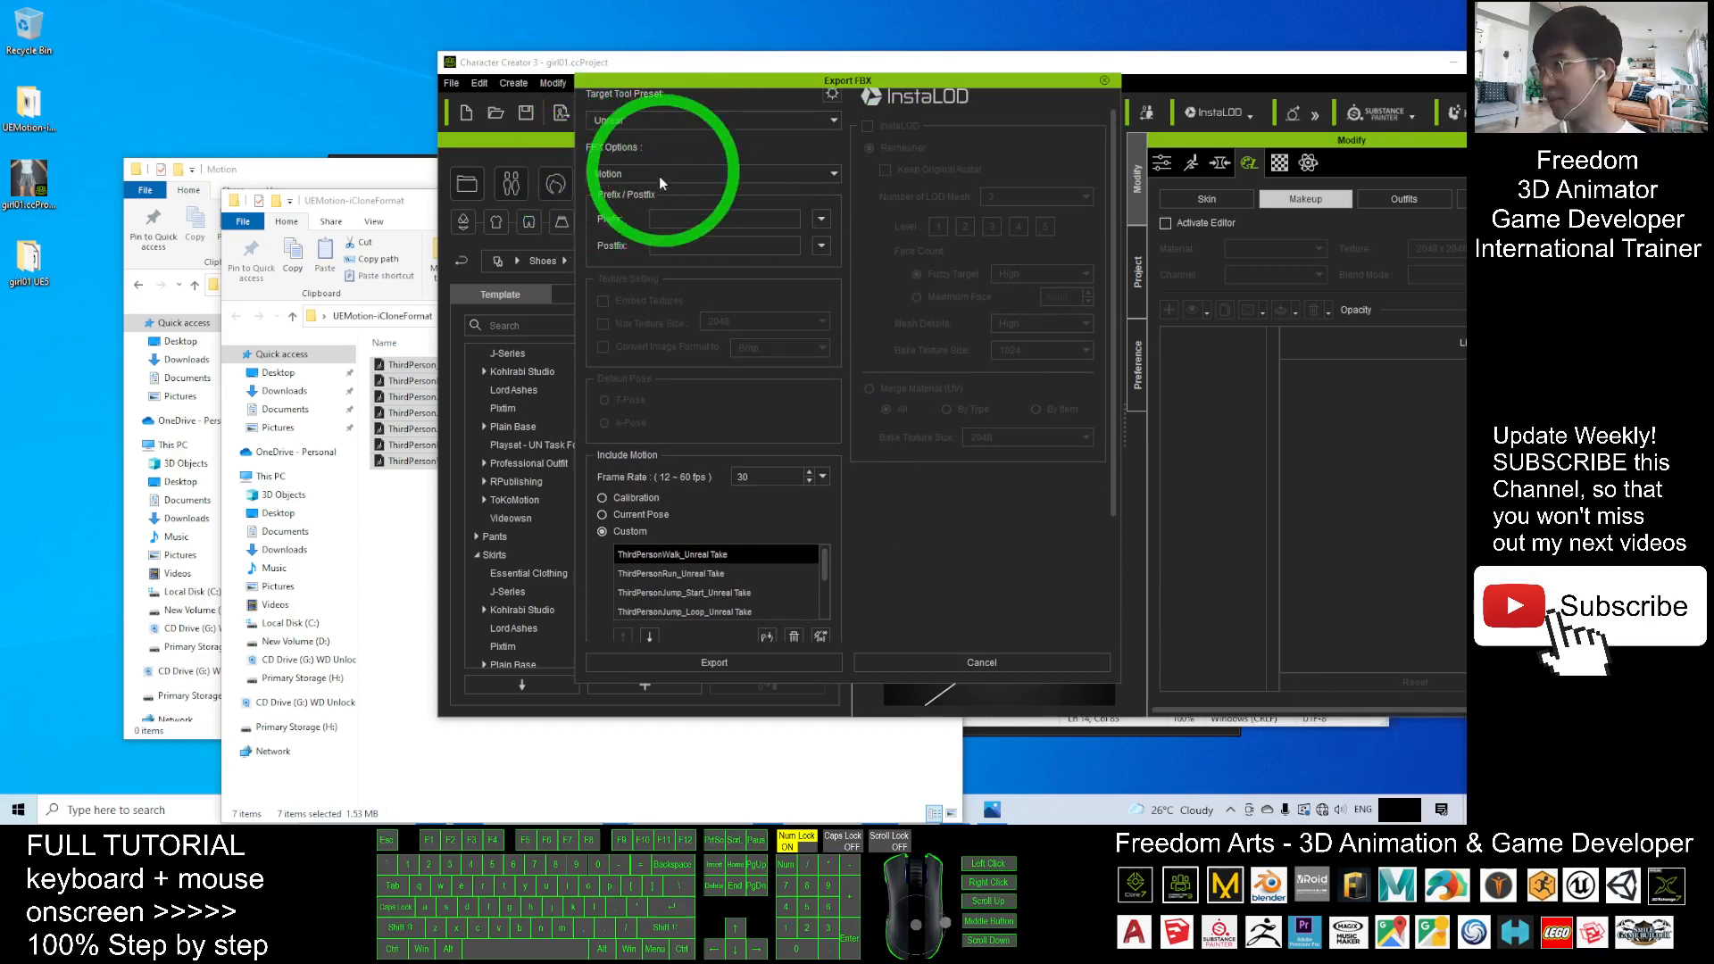
pyautogui.scroll(-9, 979, 566)
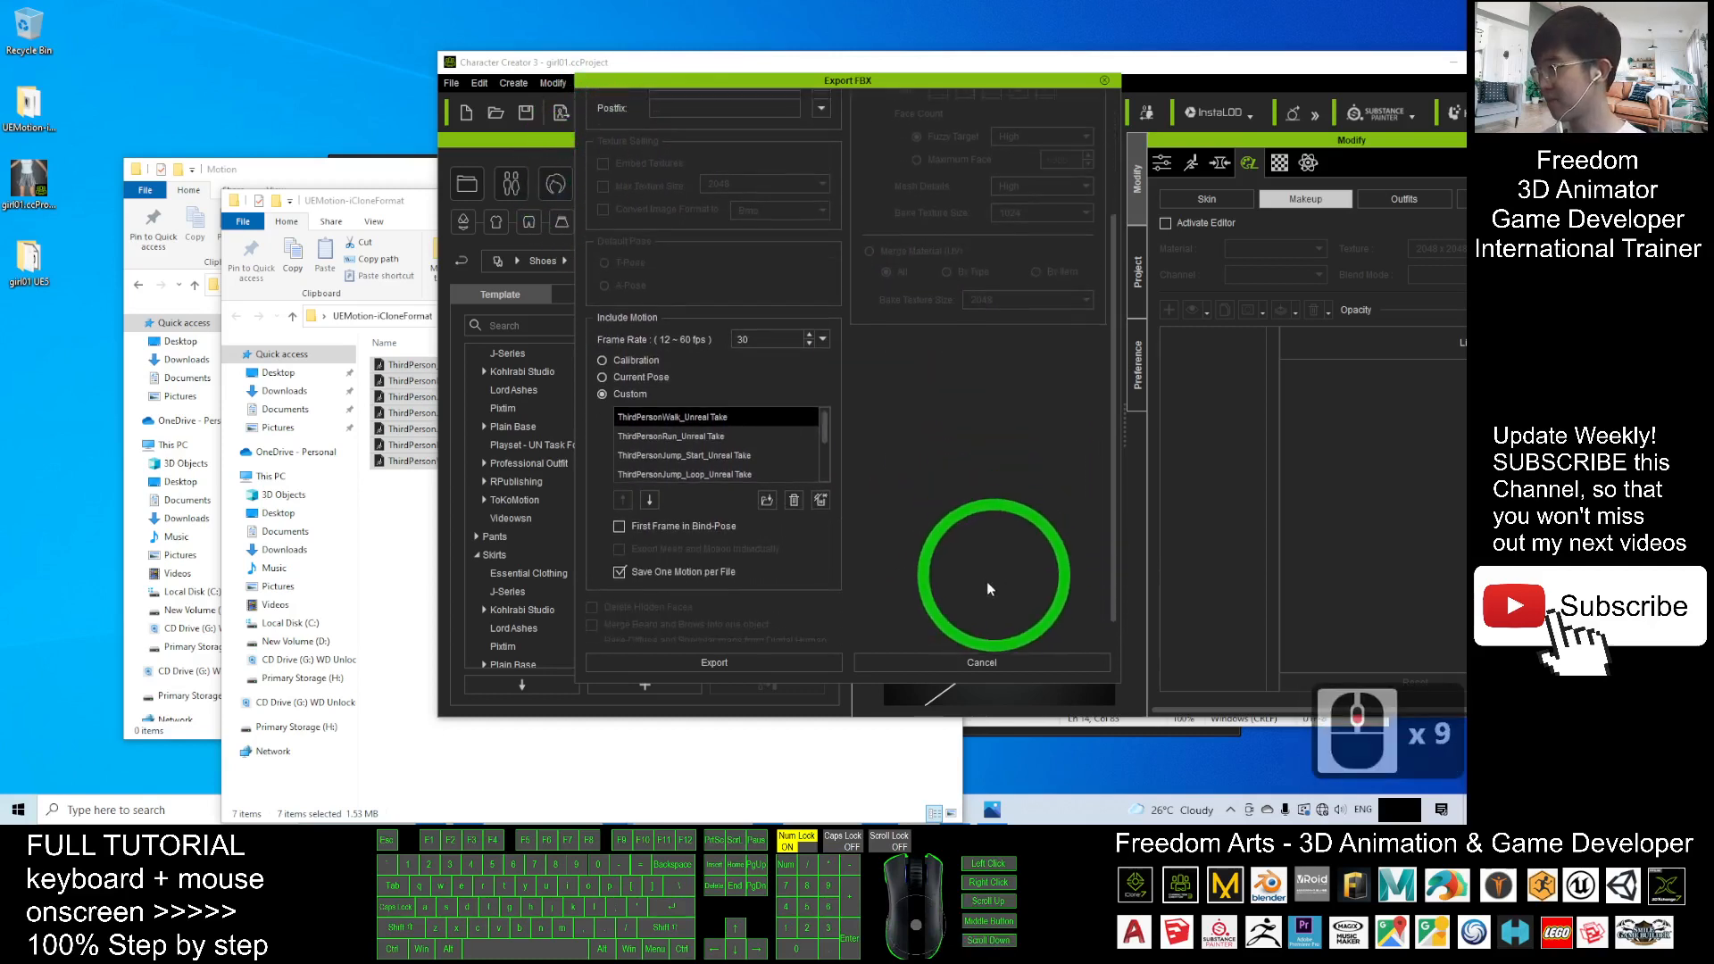
pyautogui.scroll(-2, 984, 518)
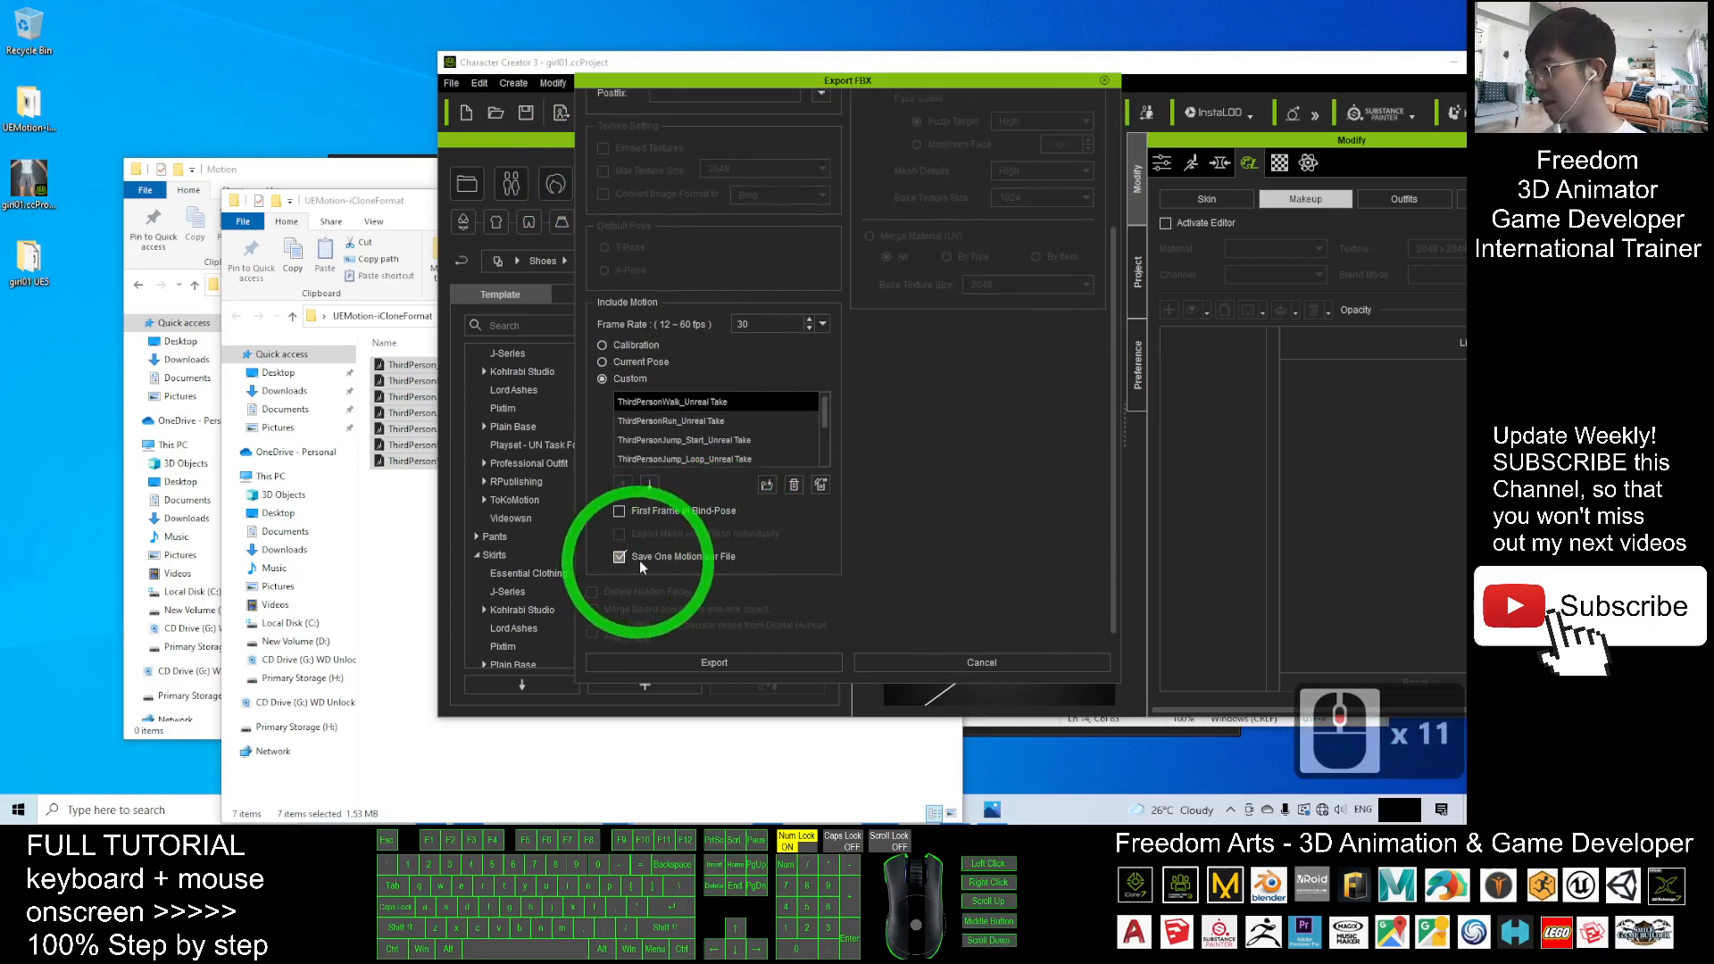
pyautogui.click(701, 662)
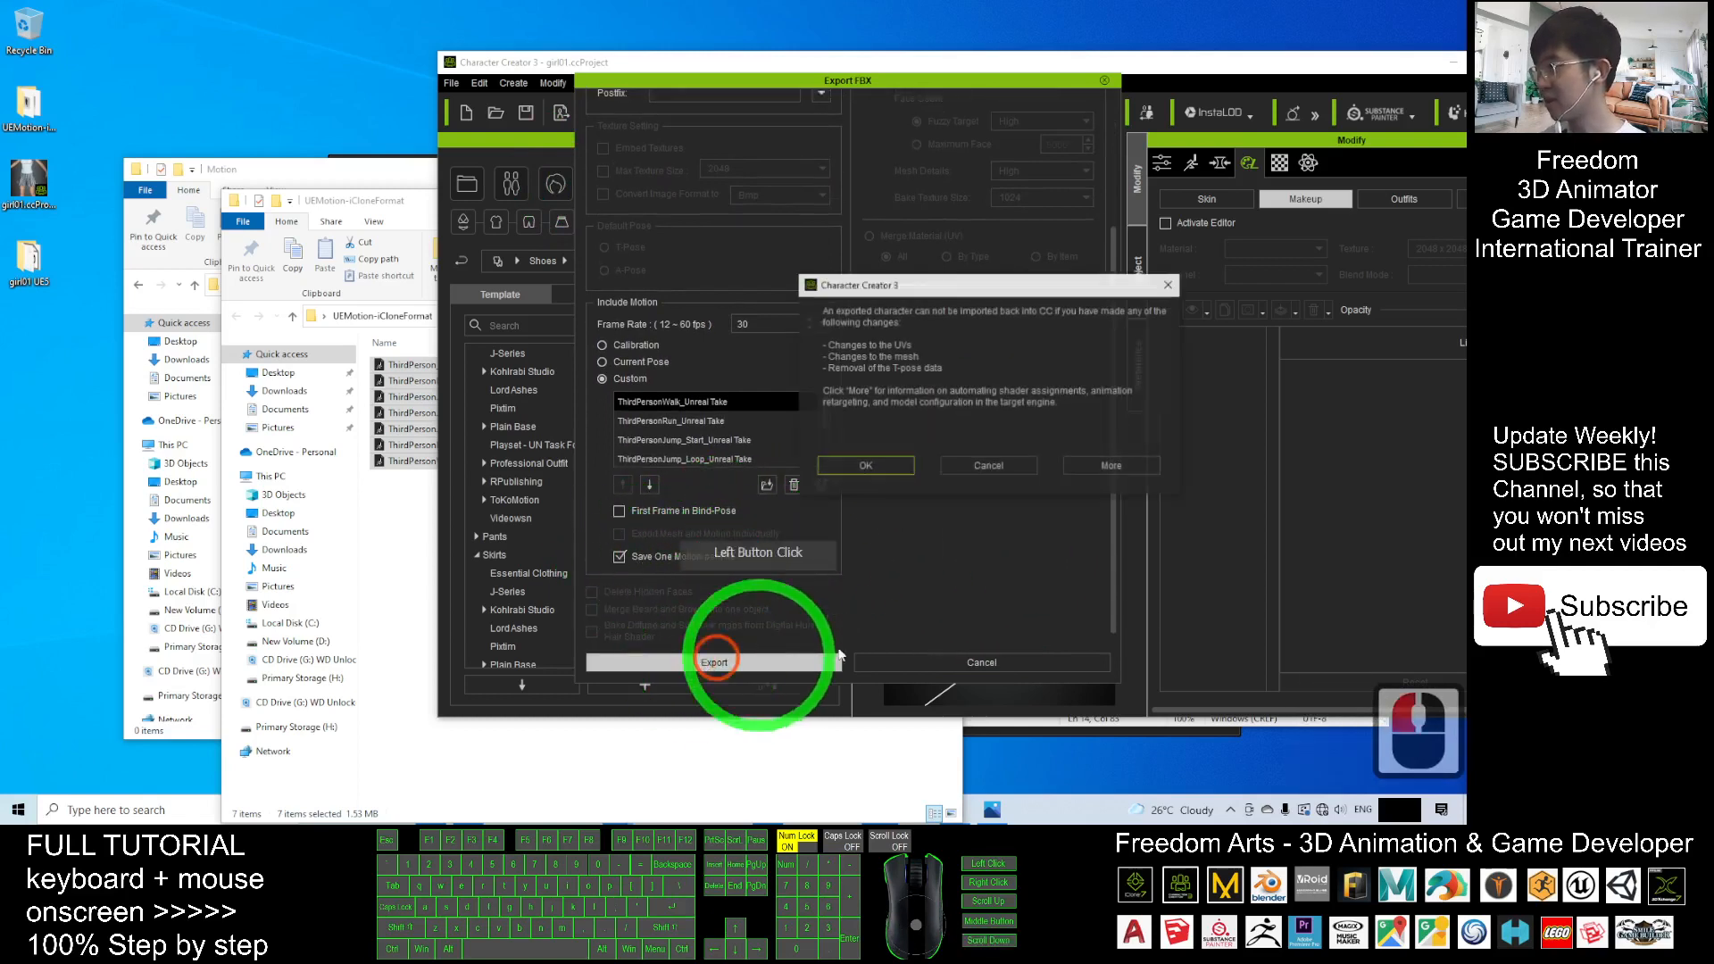
pyautogui.click(878, 474)
# In File Explorer, close the UEMotion-iCloneFormat window, check the girl01 UE5 folder's contents and reopen its Motion subfolder.
pyautogui.moveTo(388, 210); pyautogui.dragTo(350, 260)
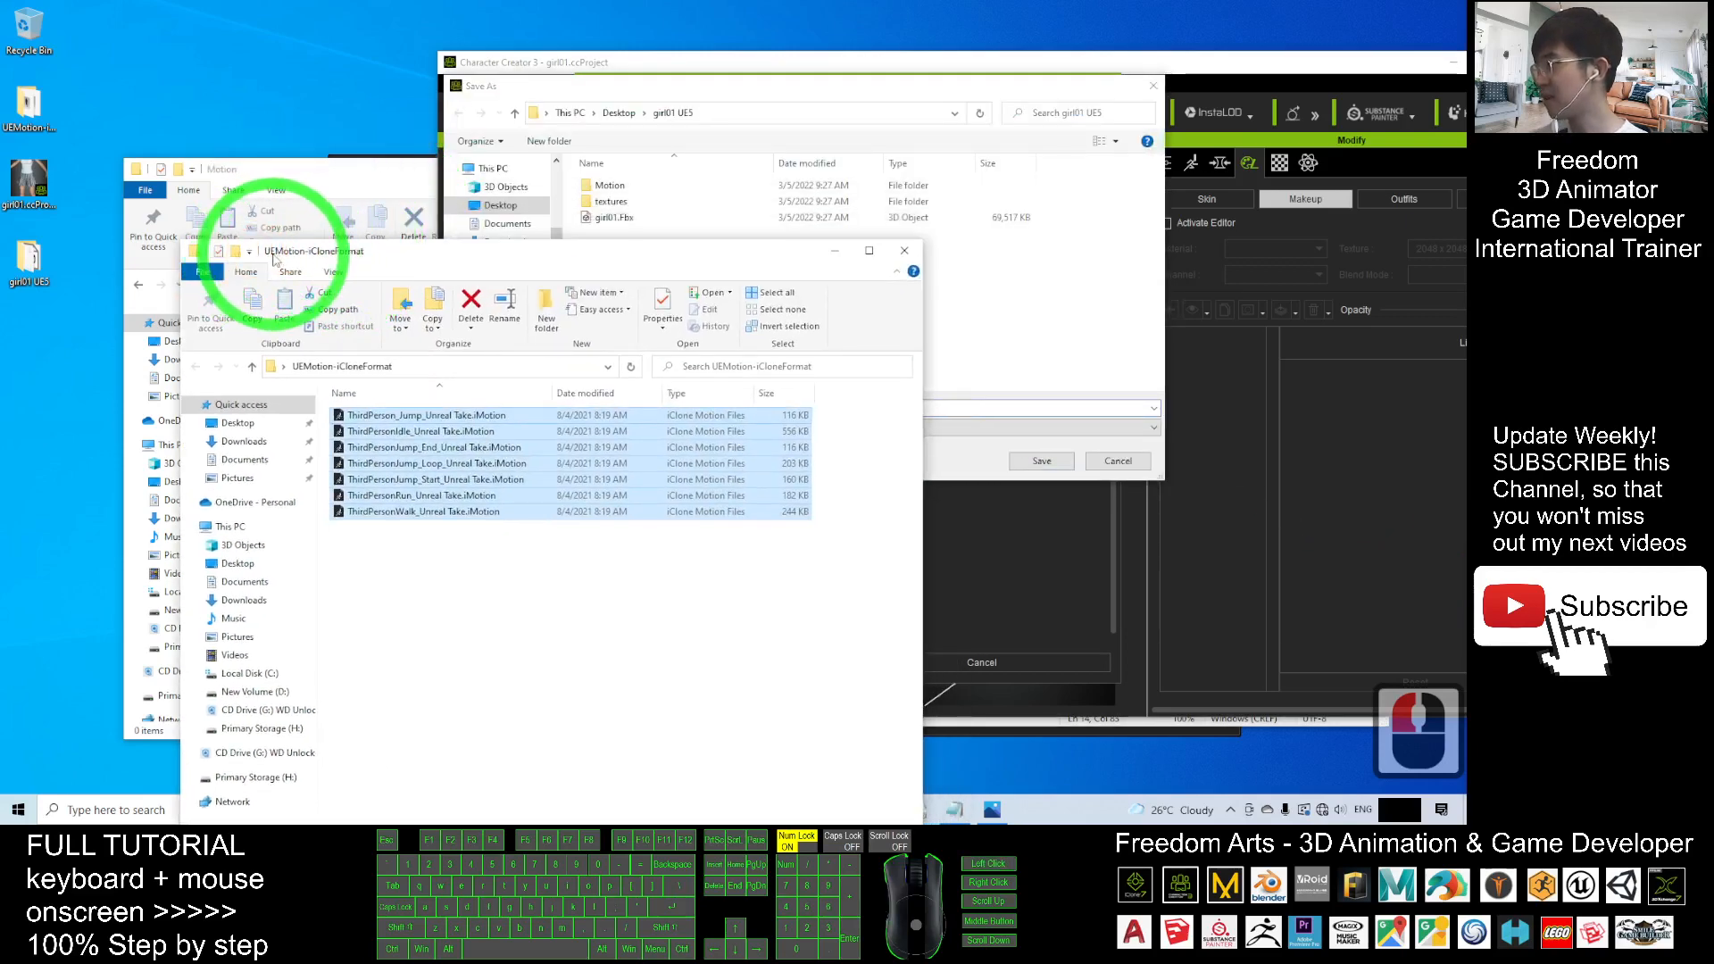
pyautogui.click(919, 256)
pyautogui.click(357, 254)
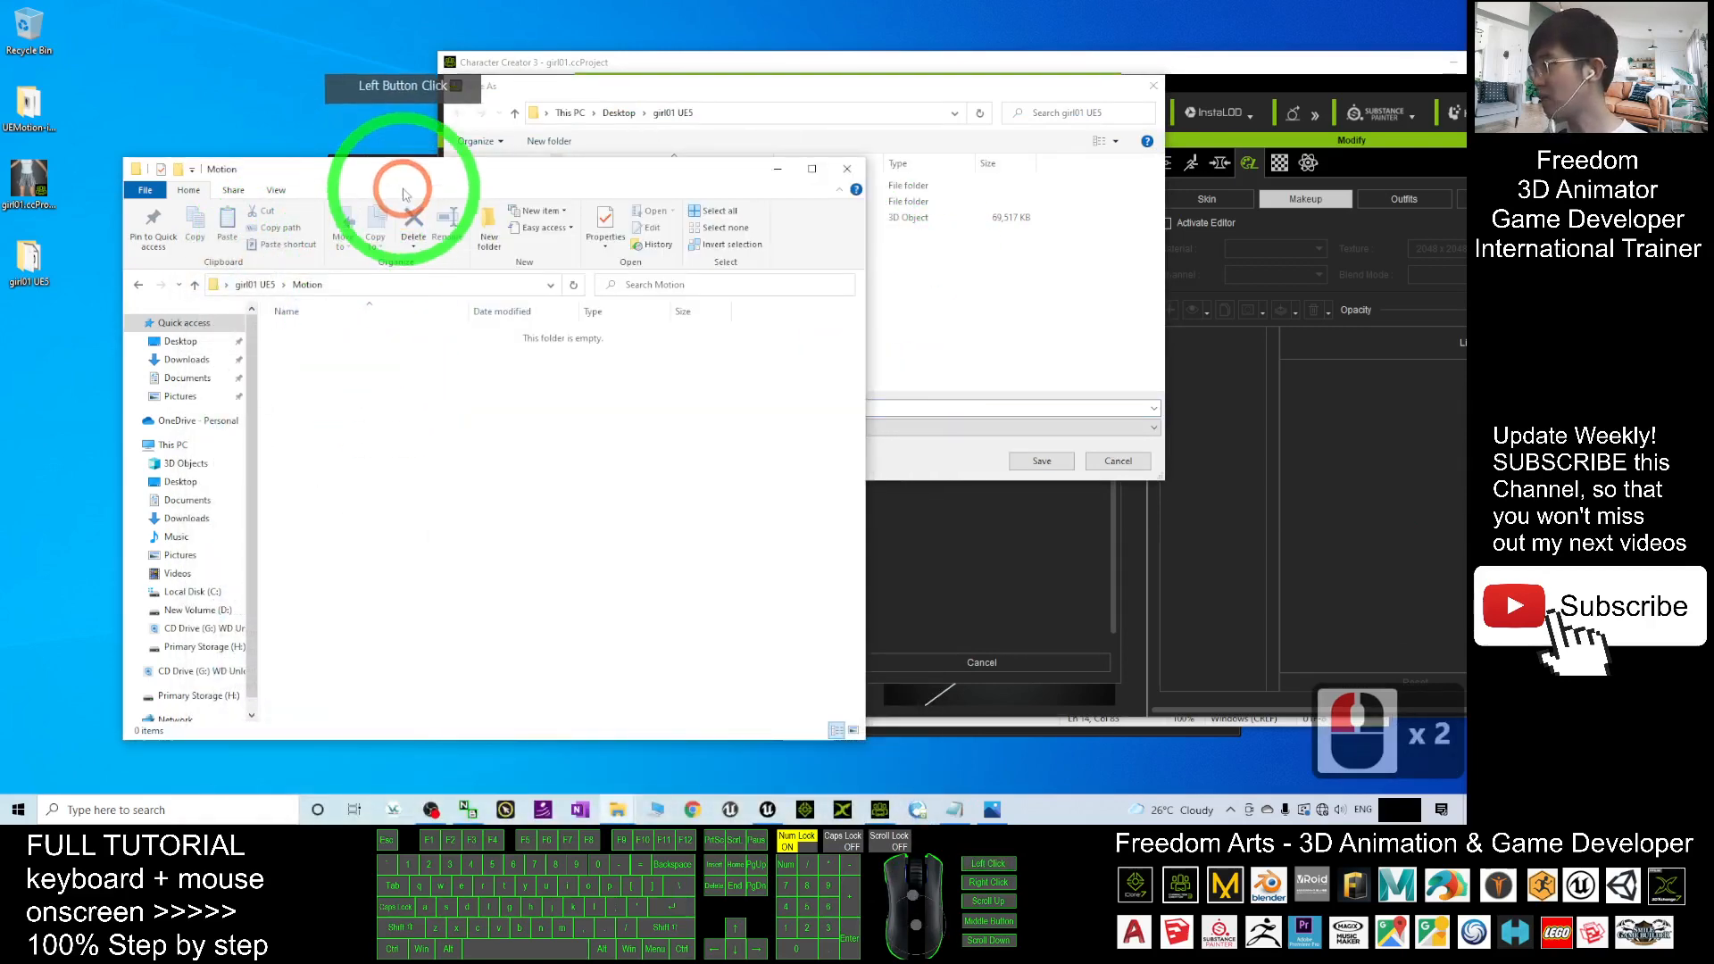
pyautogui.click(254, 284)
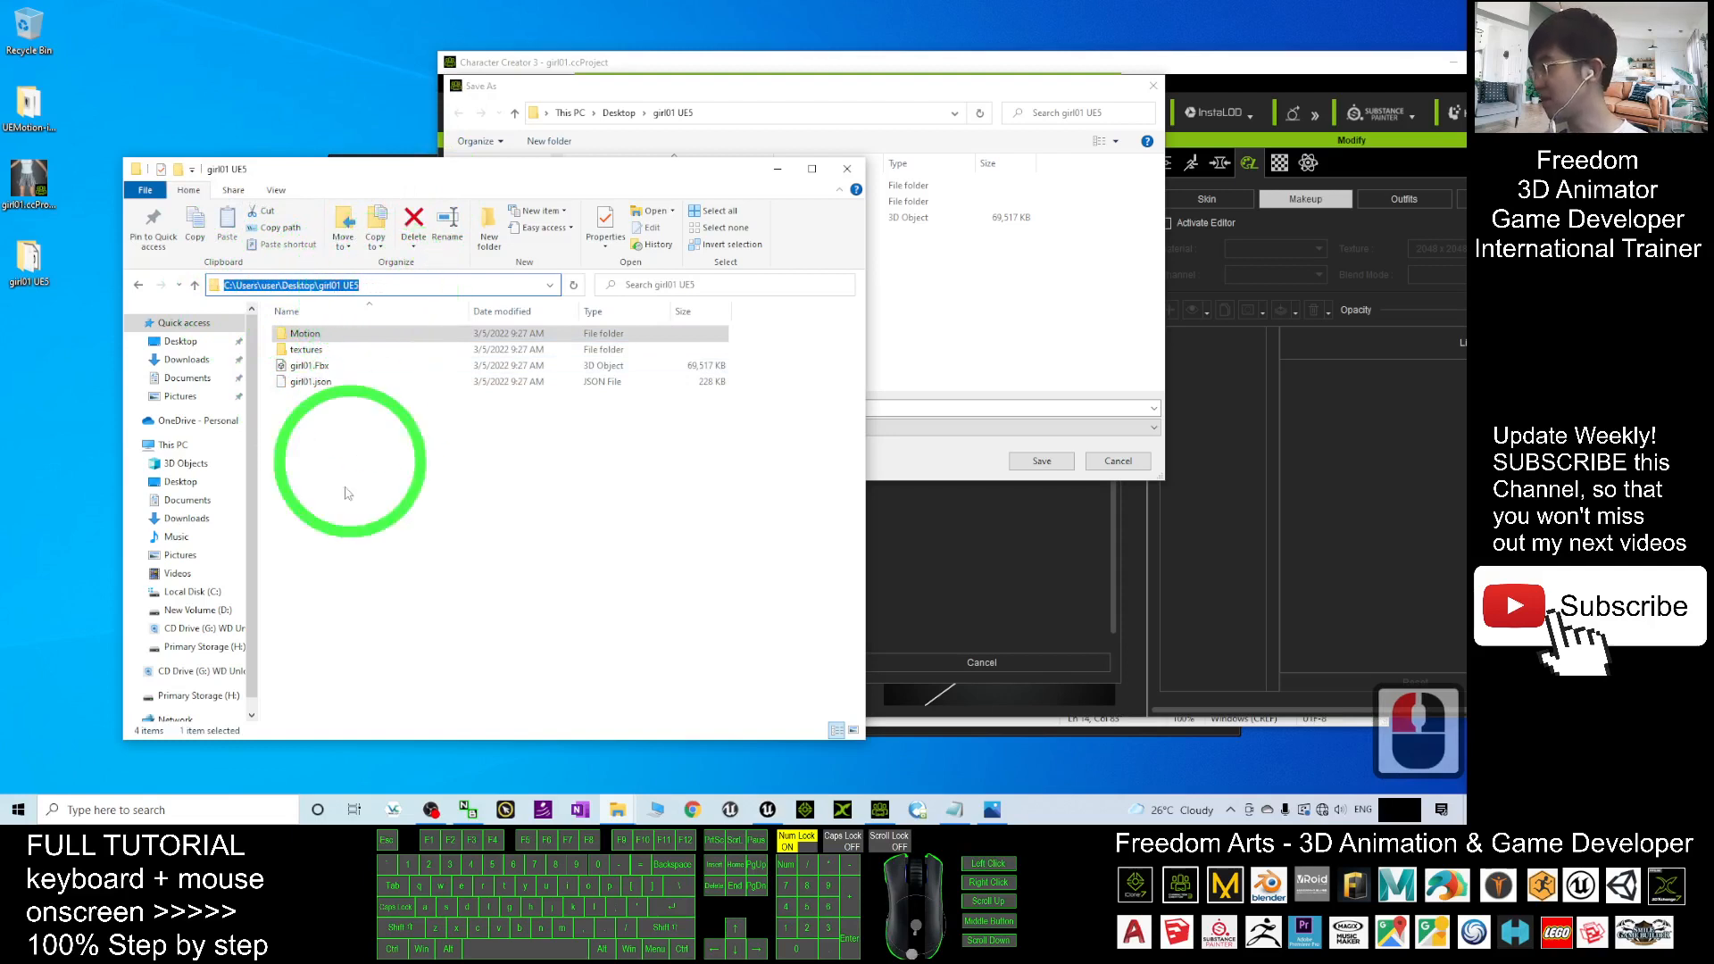
pyautogui.click(305, 349)
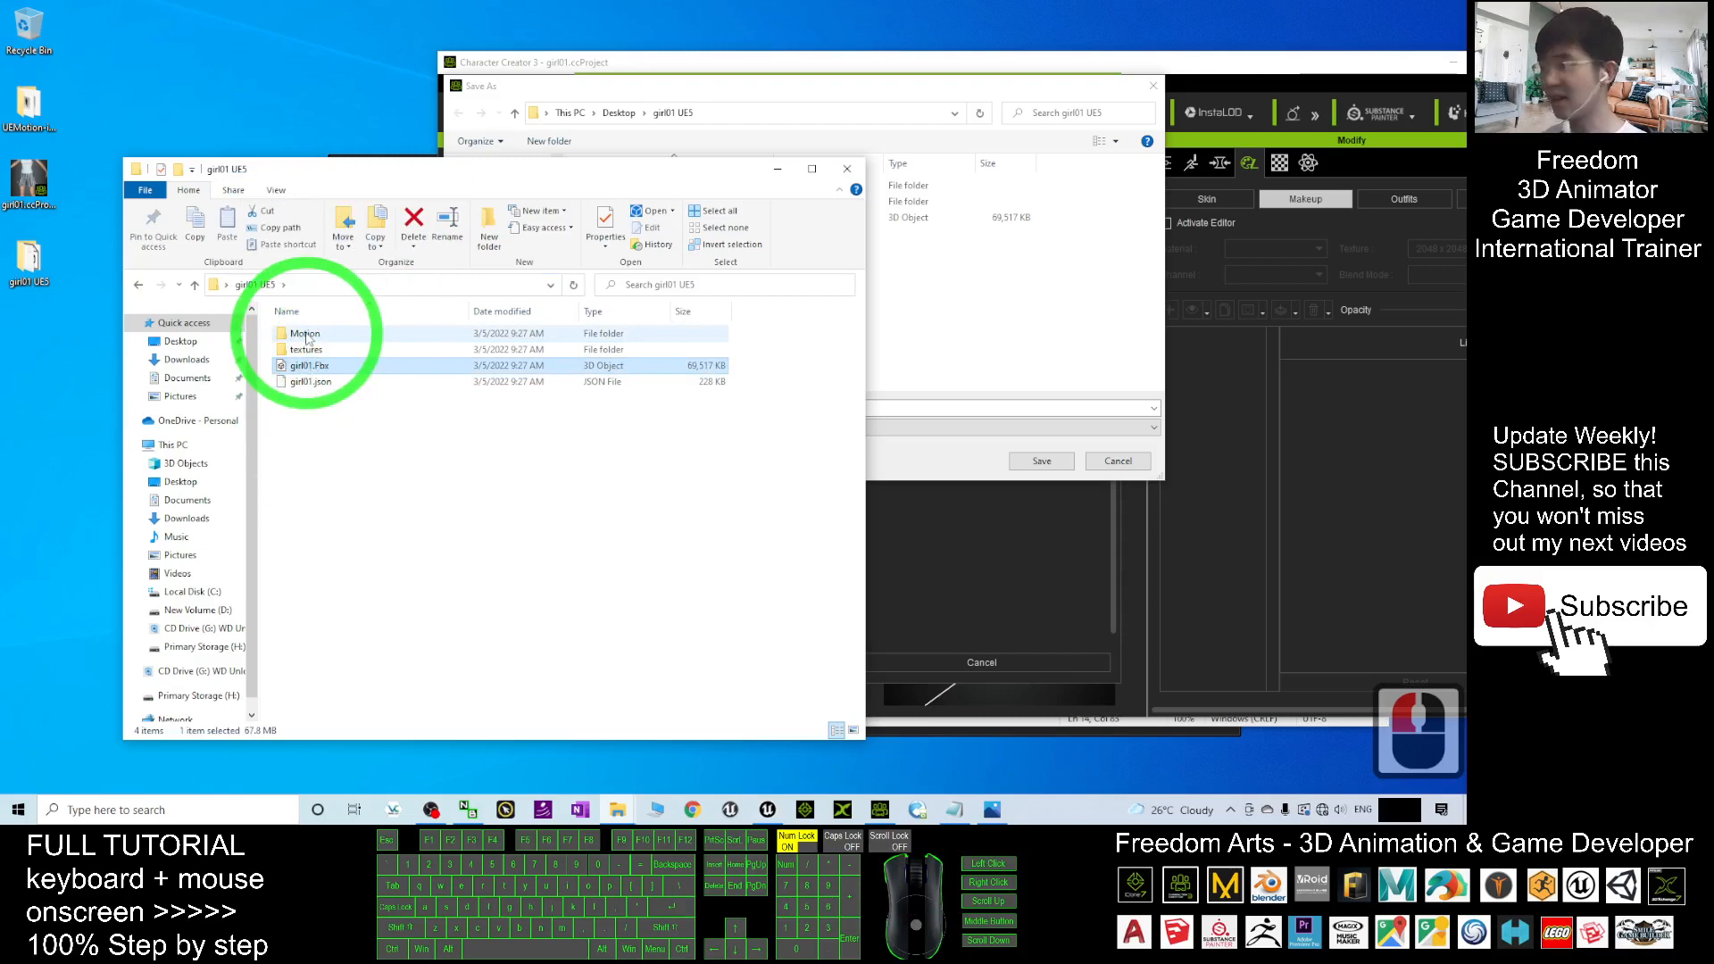
pyautogui.doubleClick(305, 335)
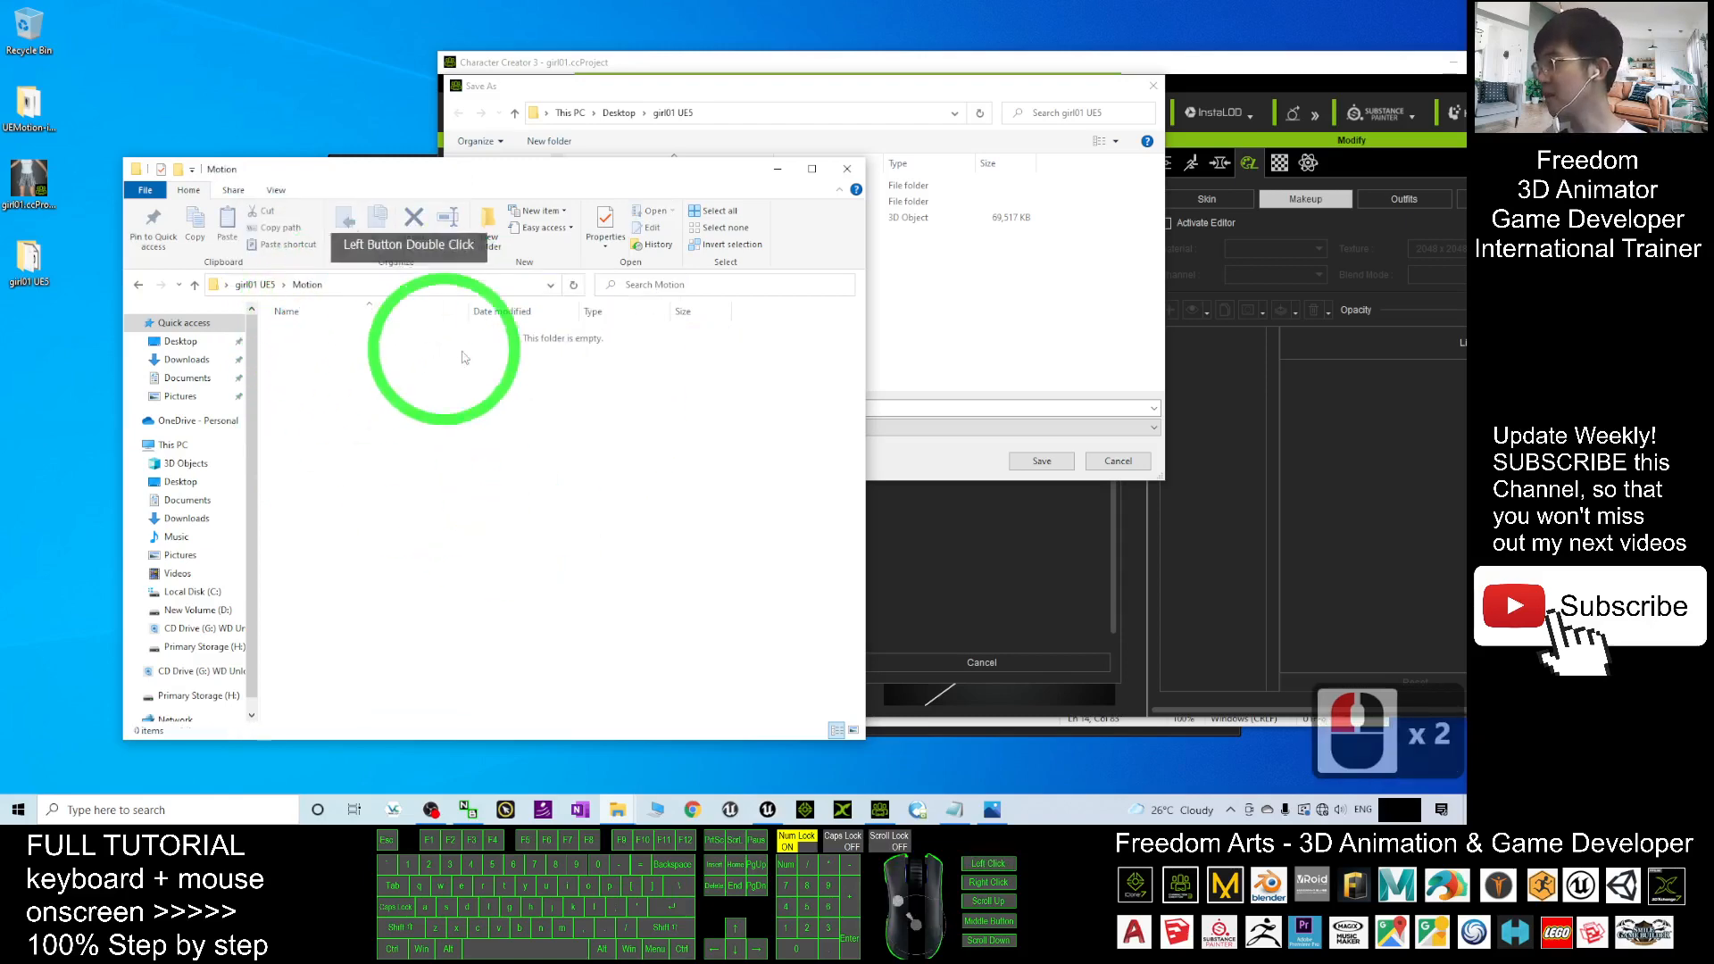
pyautogui.moveTo(536, 170); pyautogui.dragTo(461, 179)
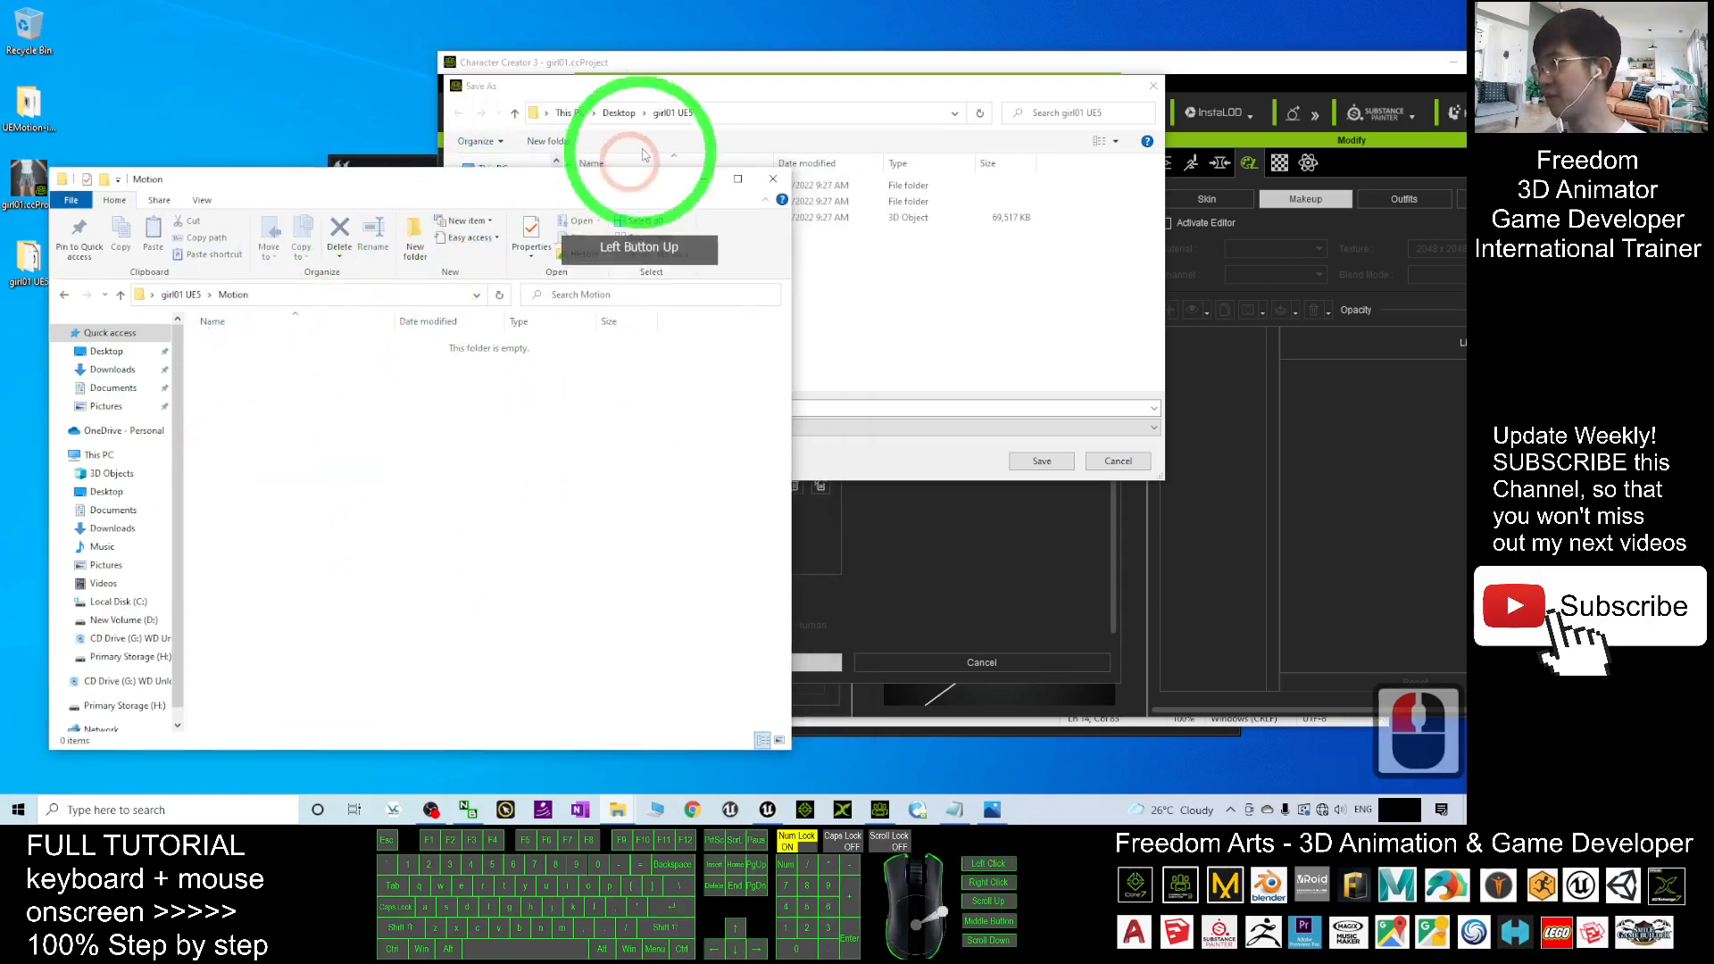
# Copy the path of the Motion folder from File Explorer and use it as the export's save location.
pyautogui.moveTo(714, 86); pyautogui.dragTo(797, 100)
pyautogui.click(311, 312)
pyautogui.click(330, 295)
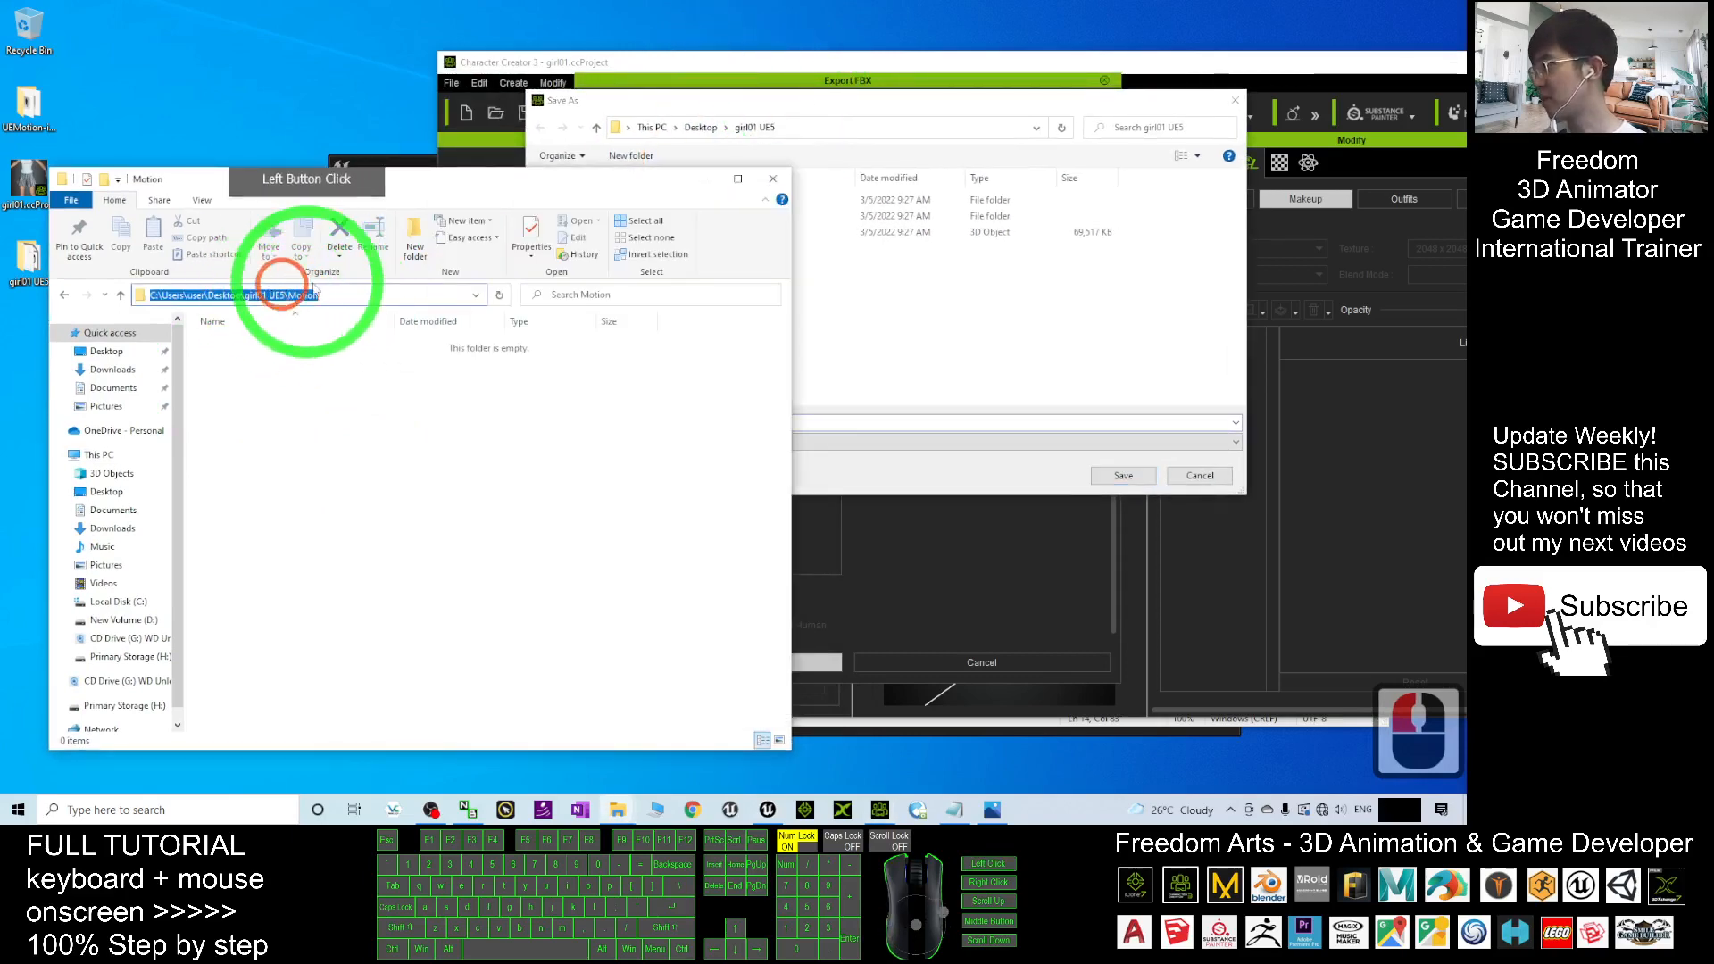
pyautogui.hotkey('ctrl', 'c')
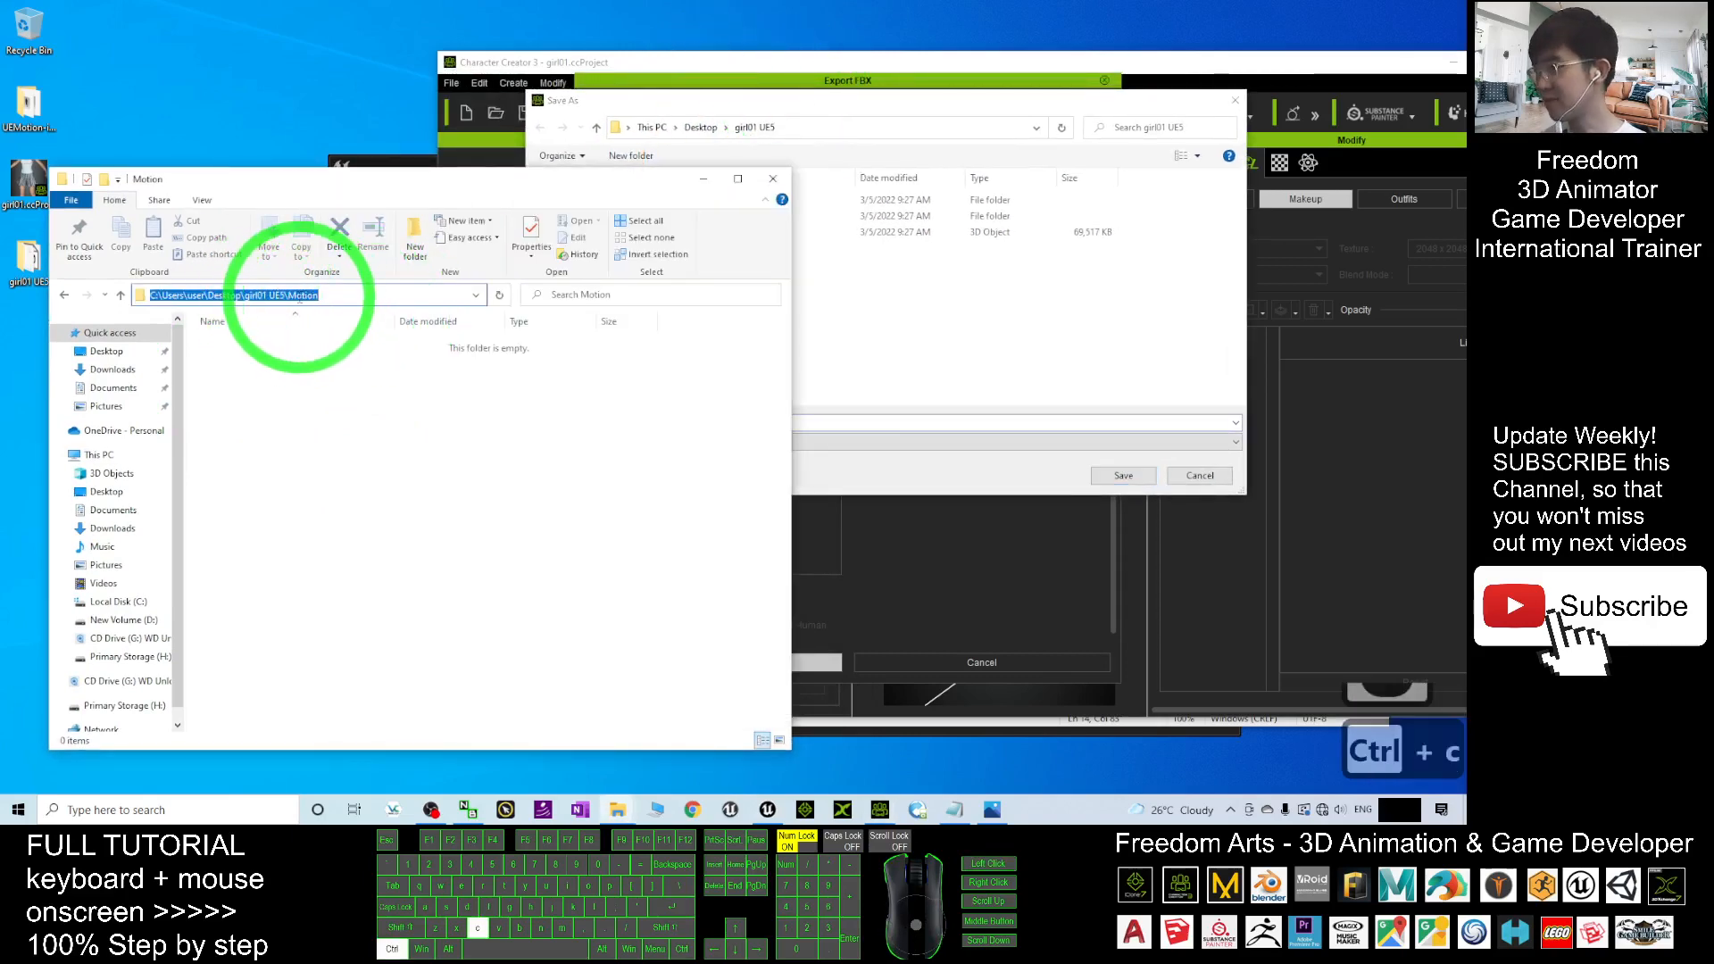
pyautogui.click(942, 125)
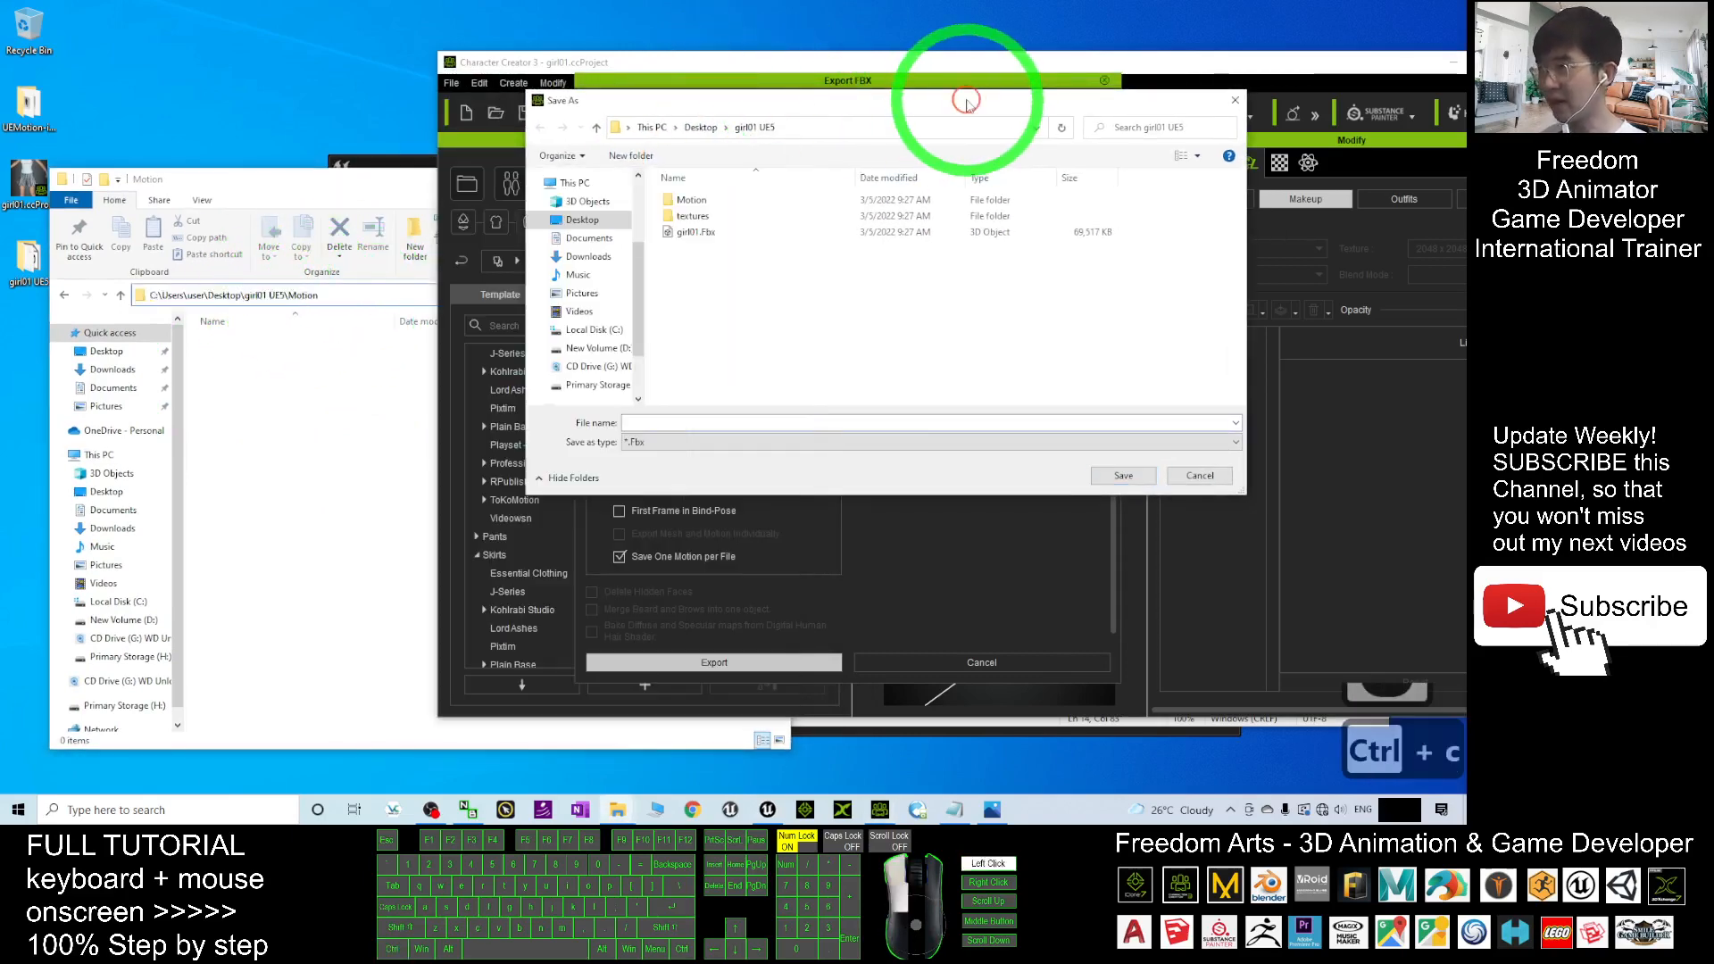
pyautogui.click(817, 125)
pyautogui.hotkey('ctrl', 'v')
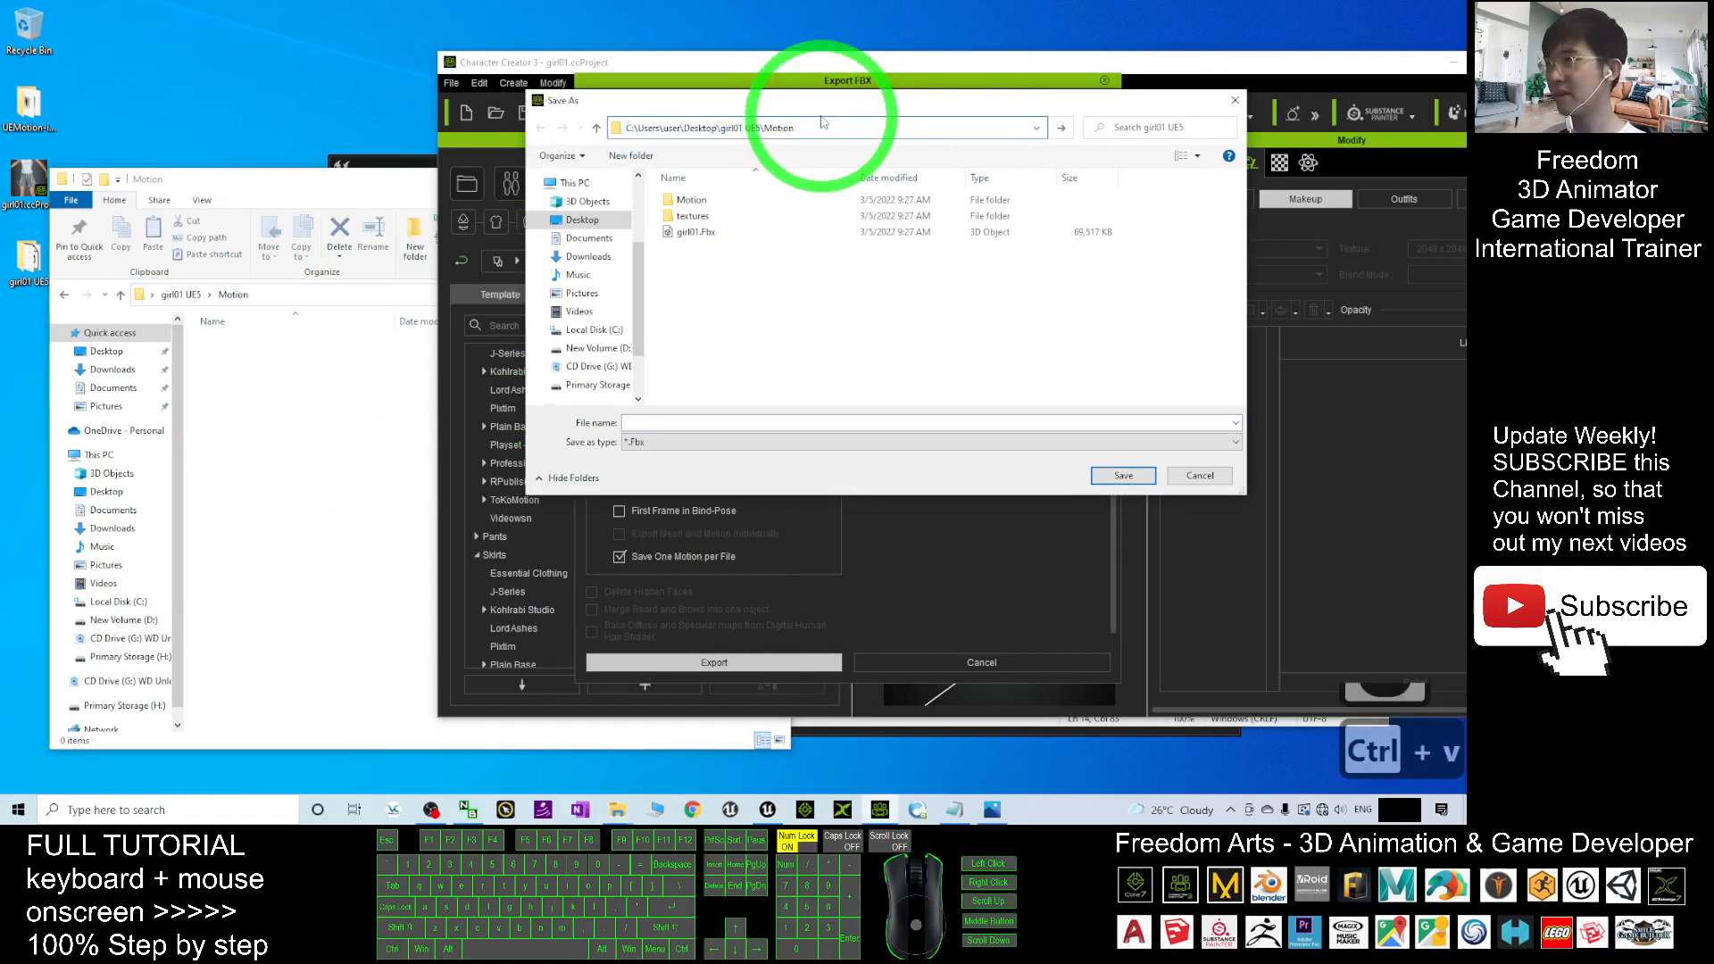
pyautogui.press('Return')
# Name the motion export girl01 and save it as FBX in the Motion folder.
pyautogui.click(635, 421)
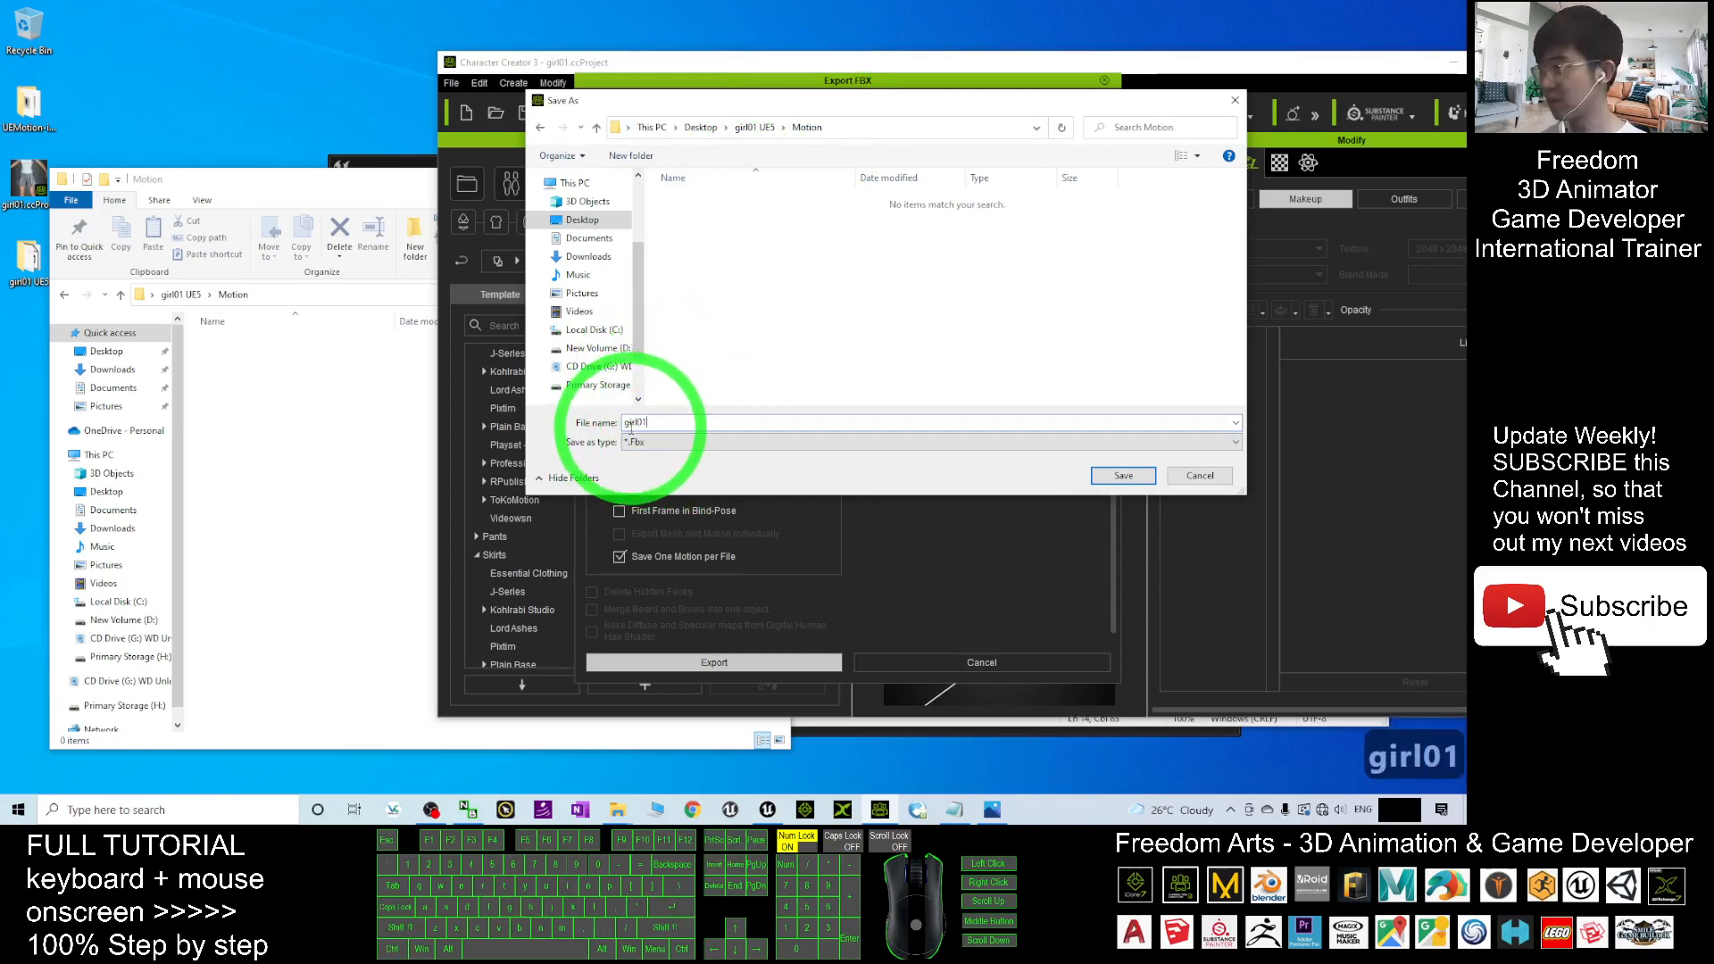
pyautogui.click(899, 363)
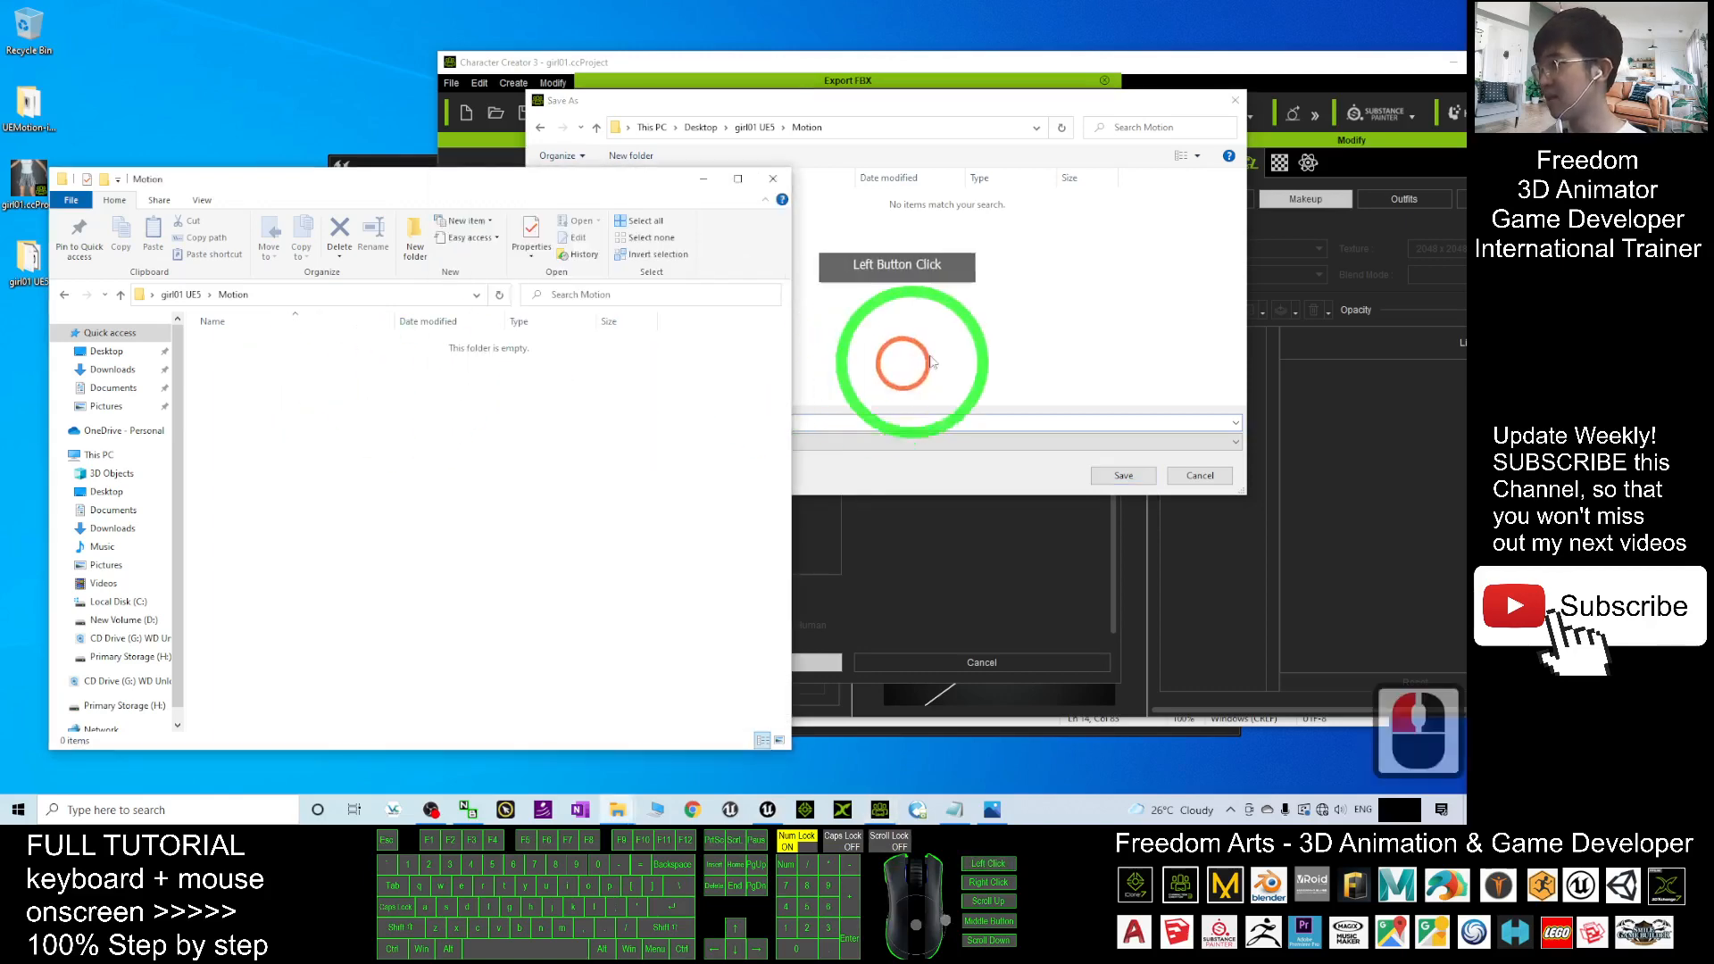
pyautogui.click(613, 451)
pyautogui.click(658, 421)
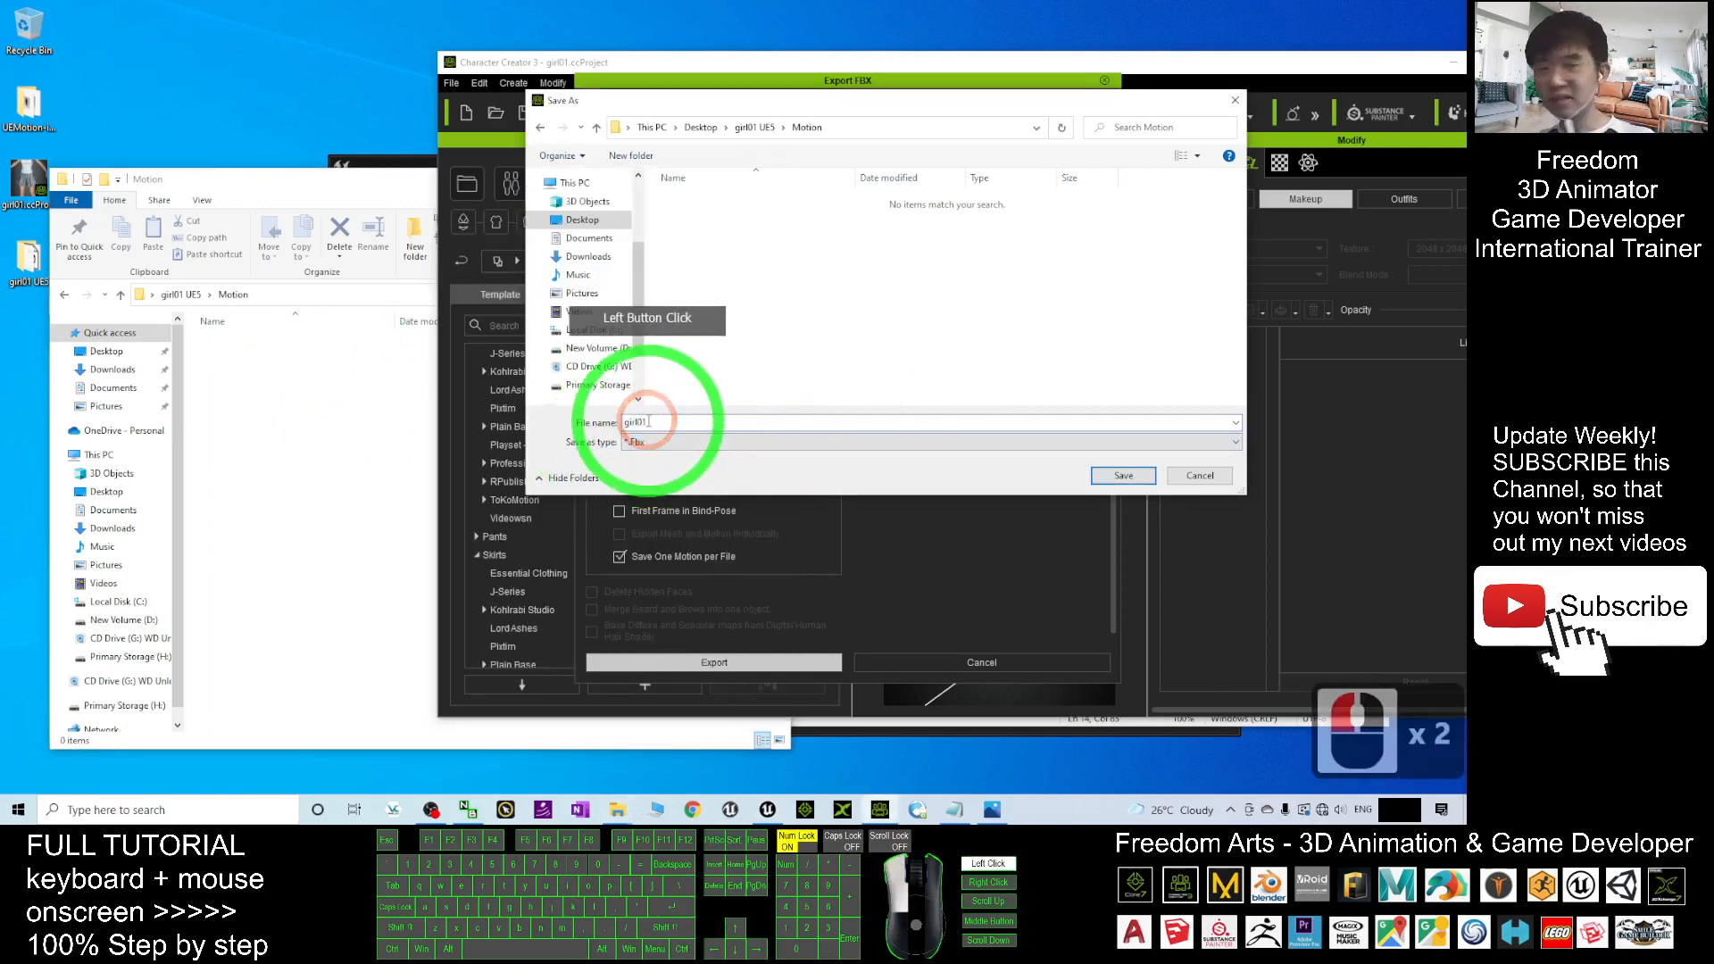
pyautogui.click(1105, 436)
pyautogui.click(1122, 473)
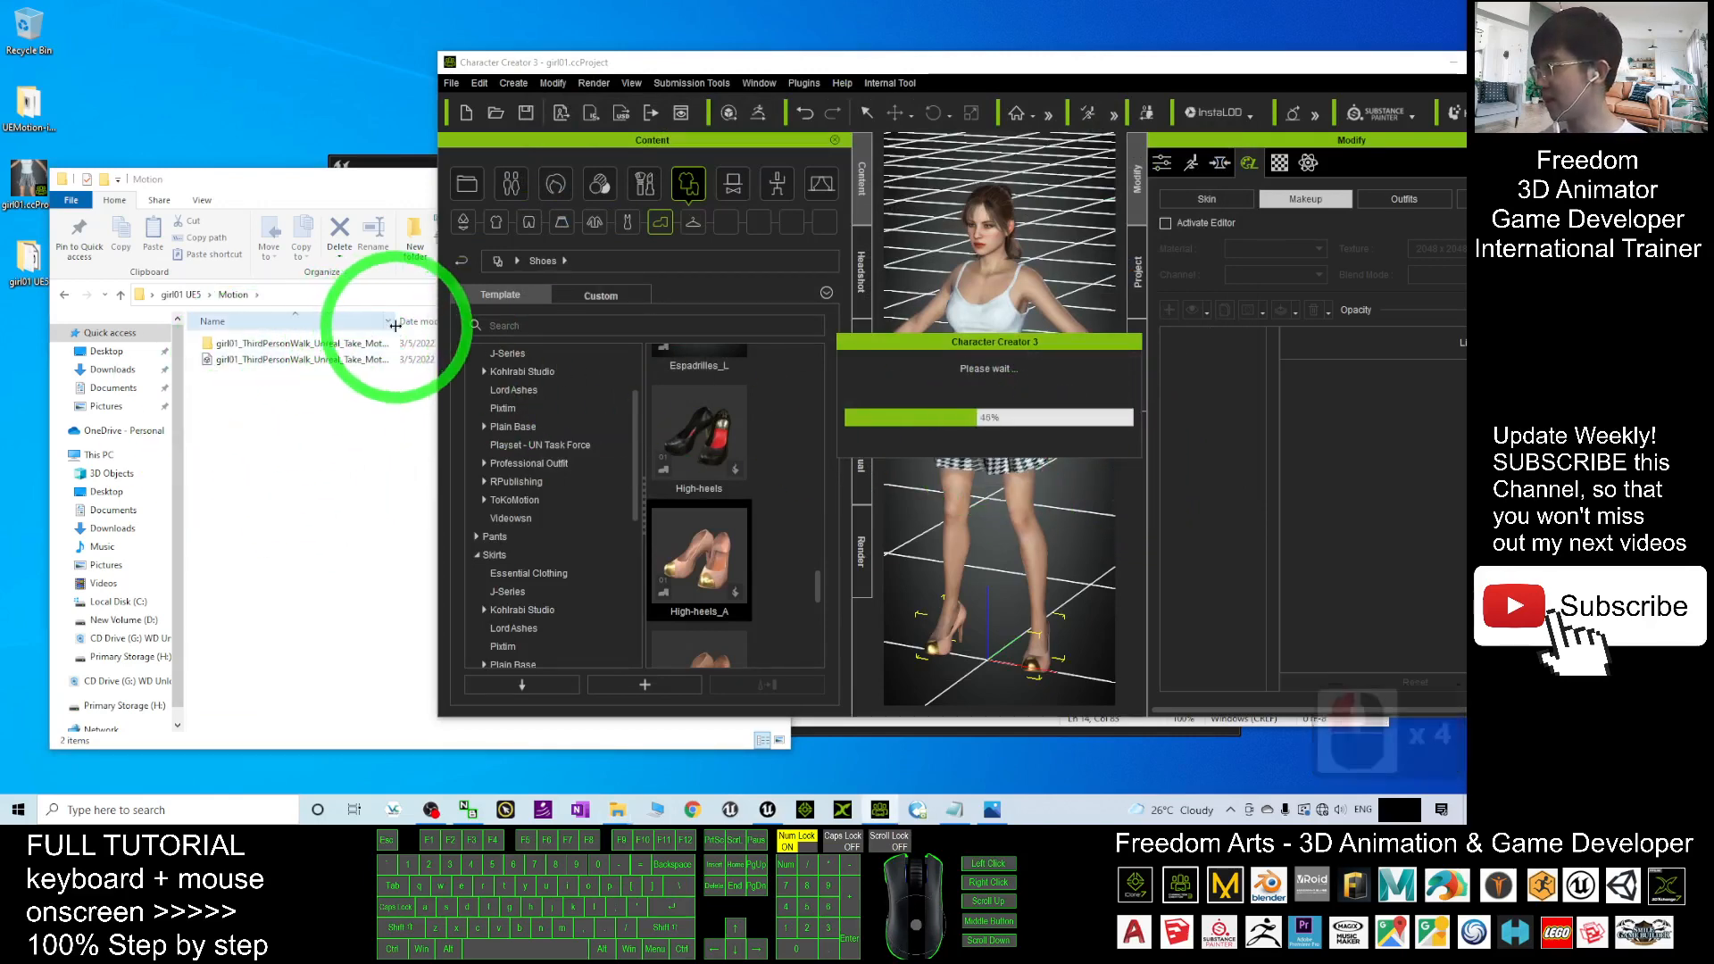
# Check the exported motion files in File Explorer and look inside the ThirdPersonRun motion's .fbm folder.
pyautogui.click(420, 314)
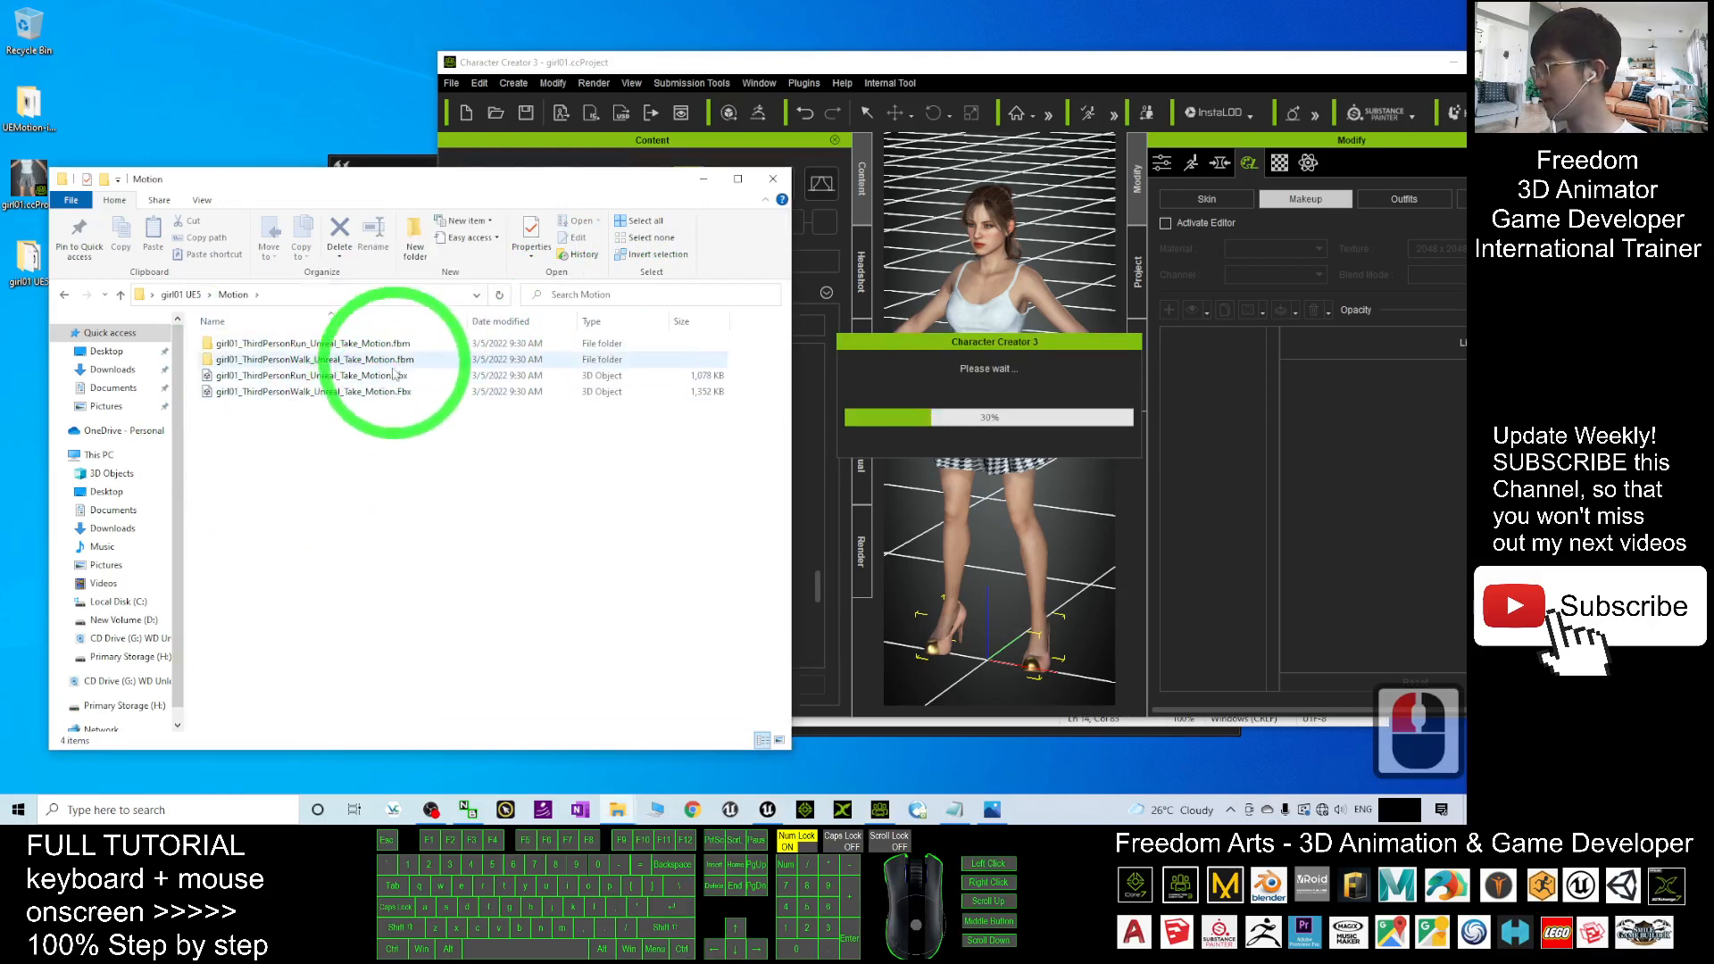
pyautogui.click(373, 346)
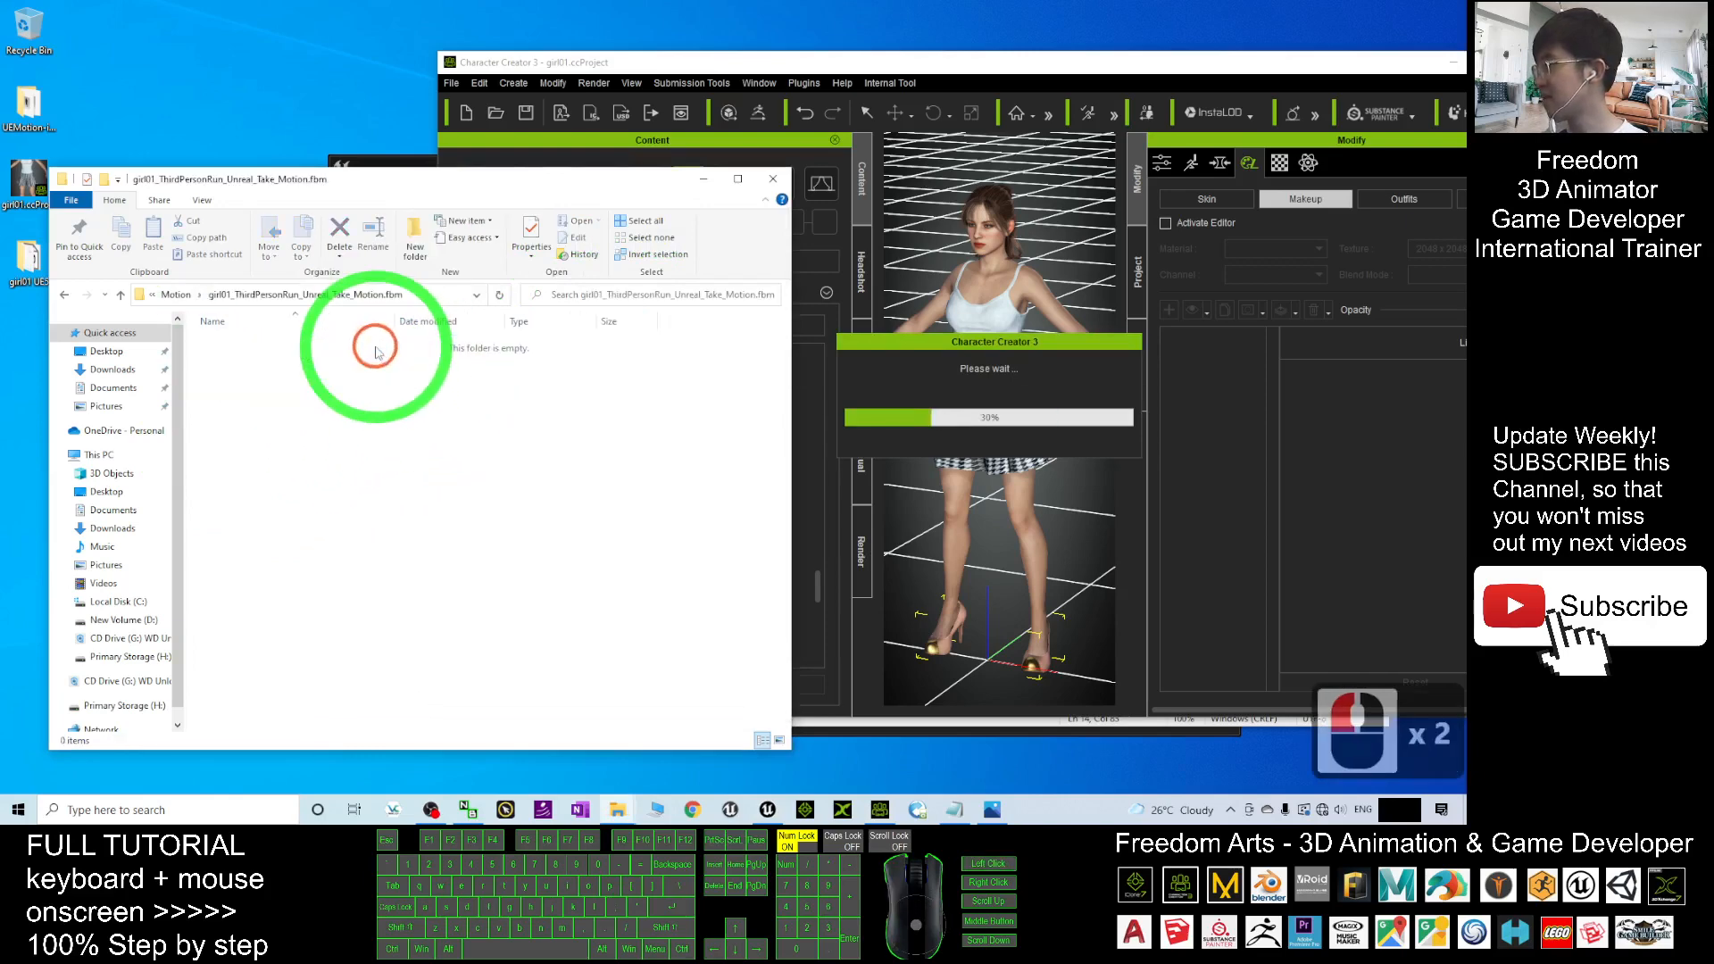